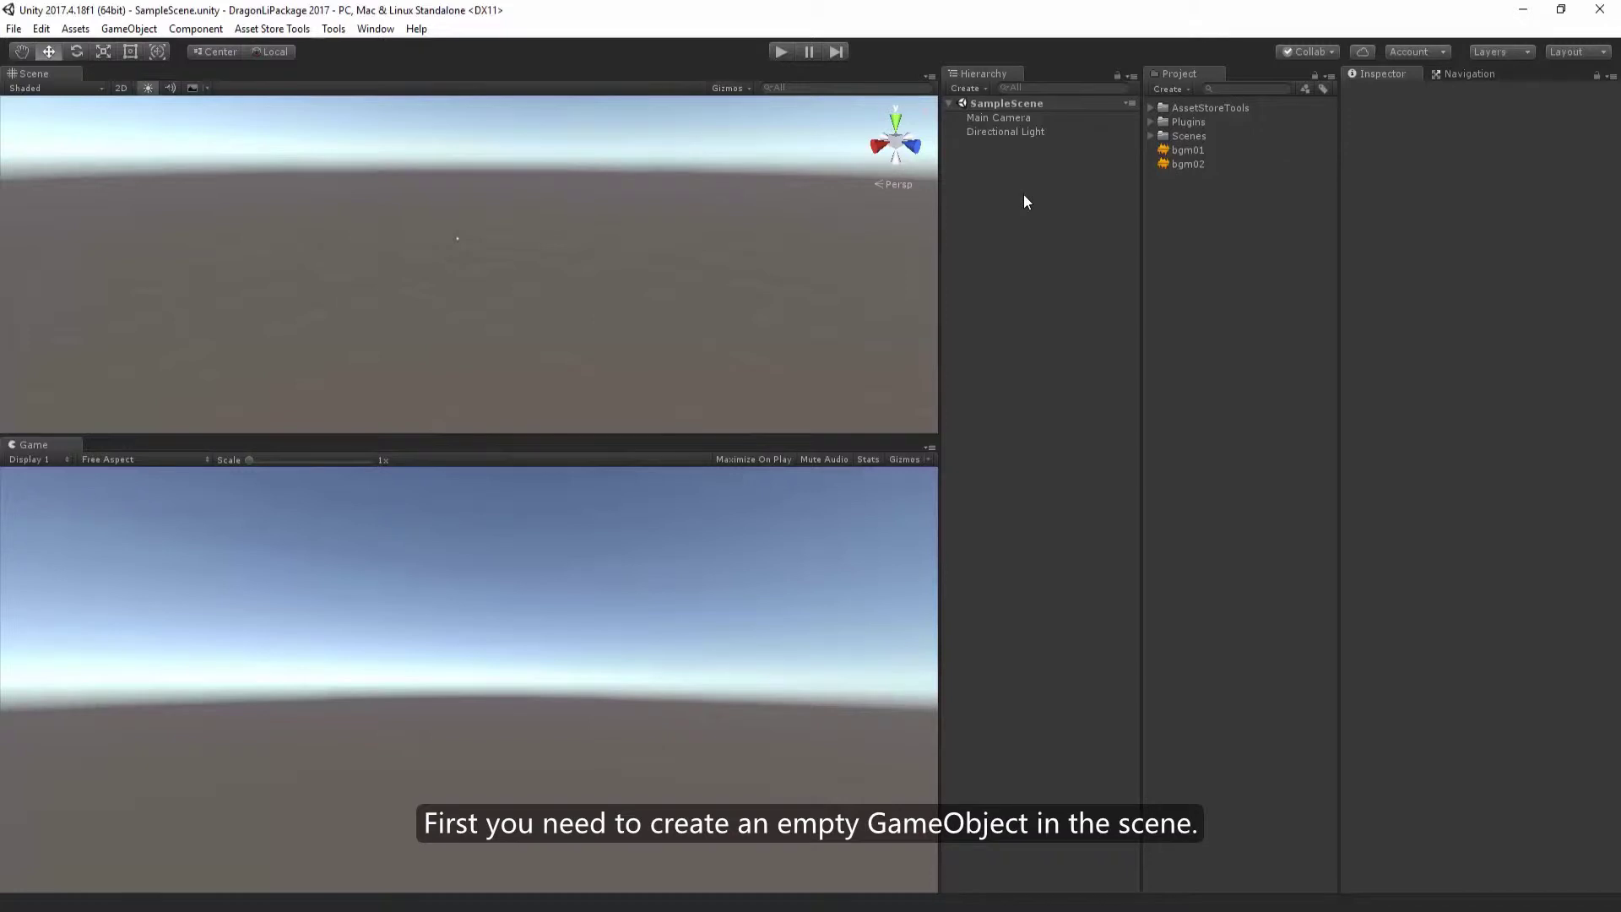
Create an empty game object in the scene and name it EventFlow
key(ctrl+shift+n)
click(1477, 89)
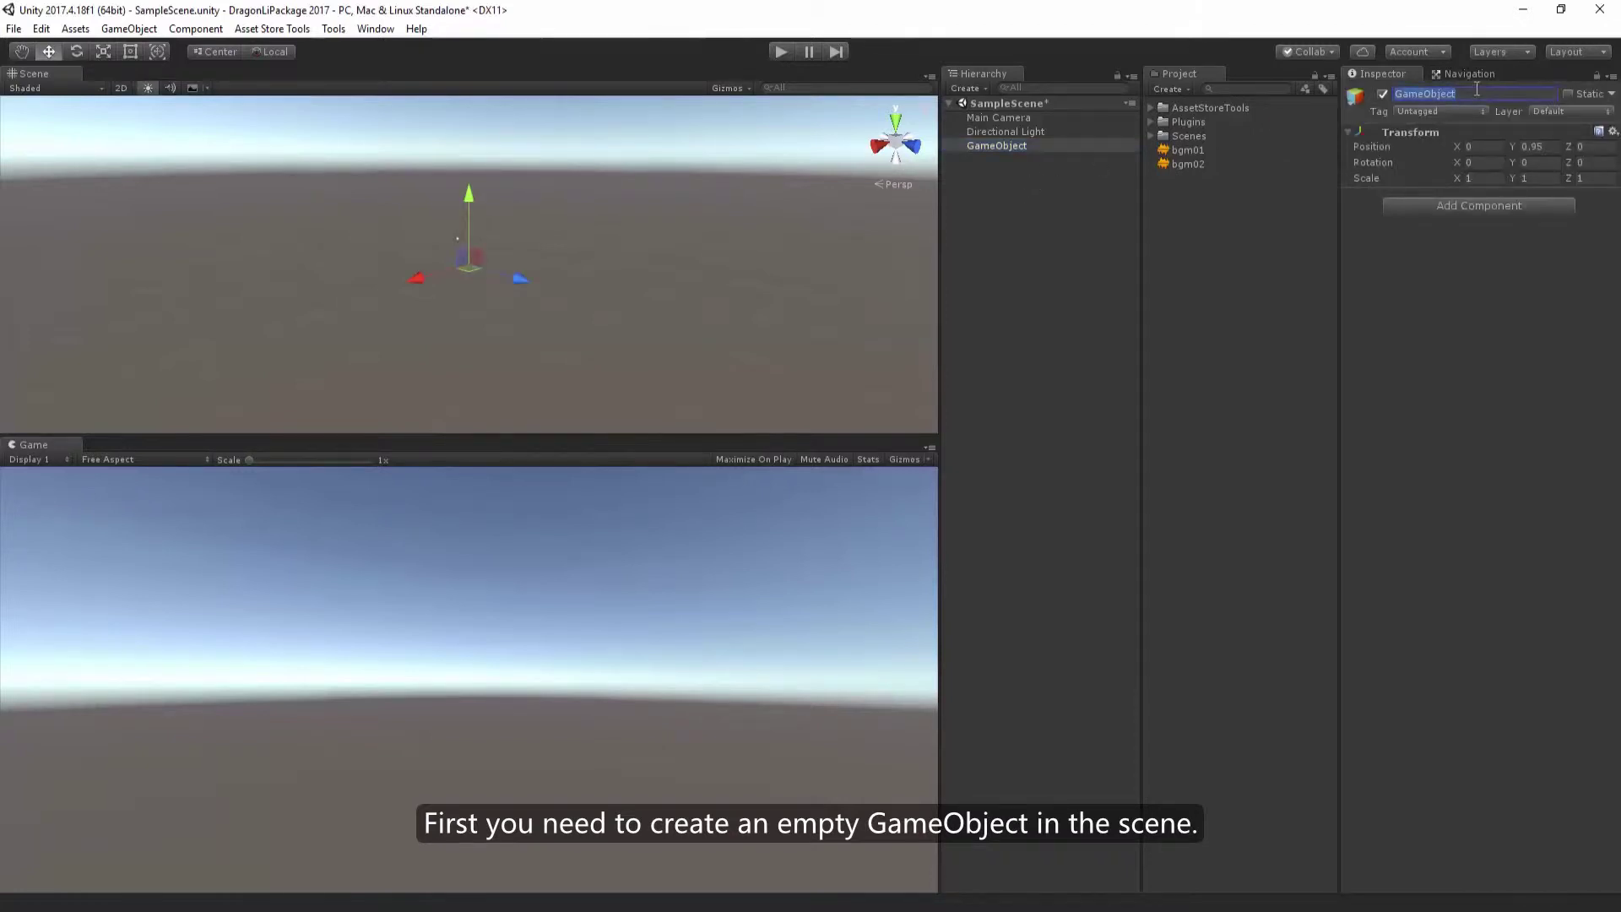
text(EventFlow)
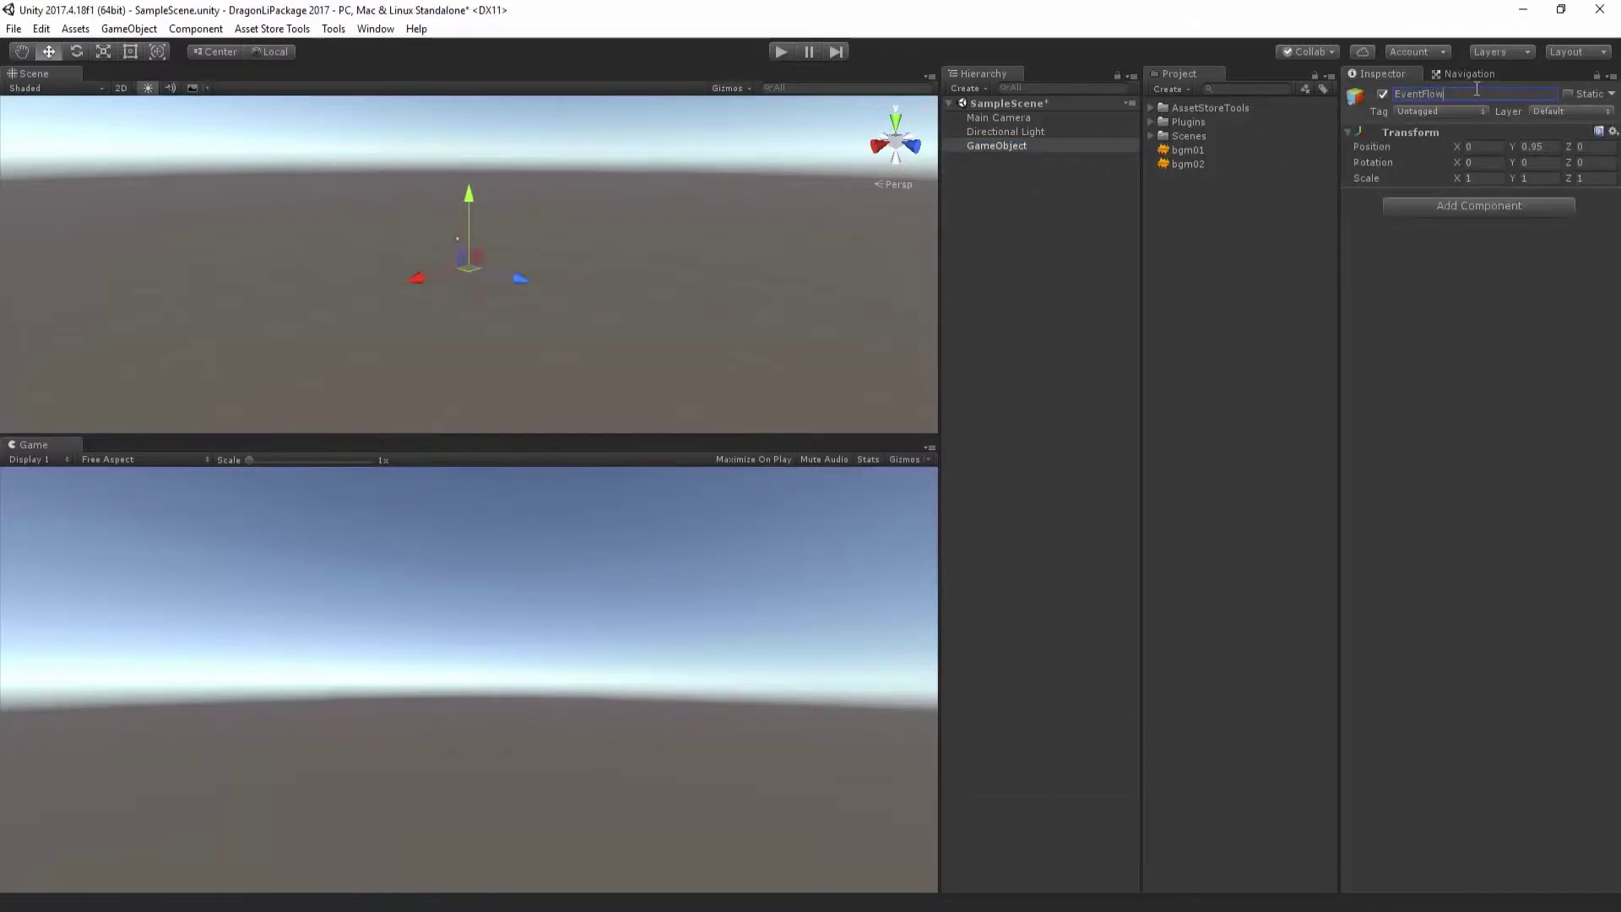
key(Return)
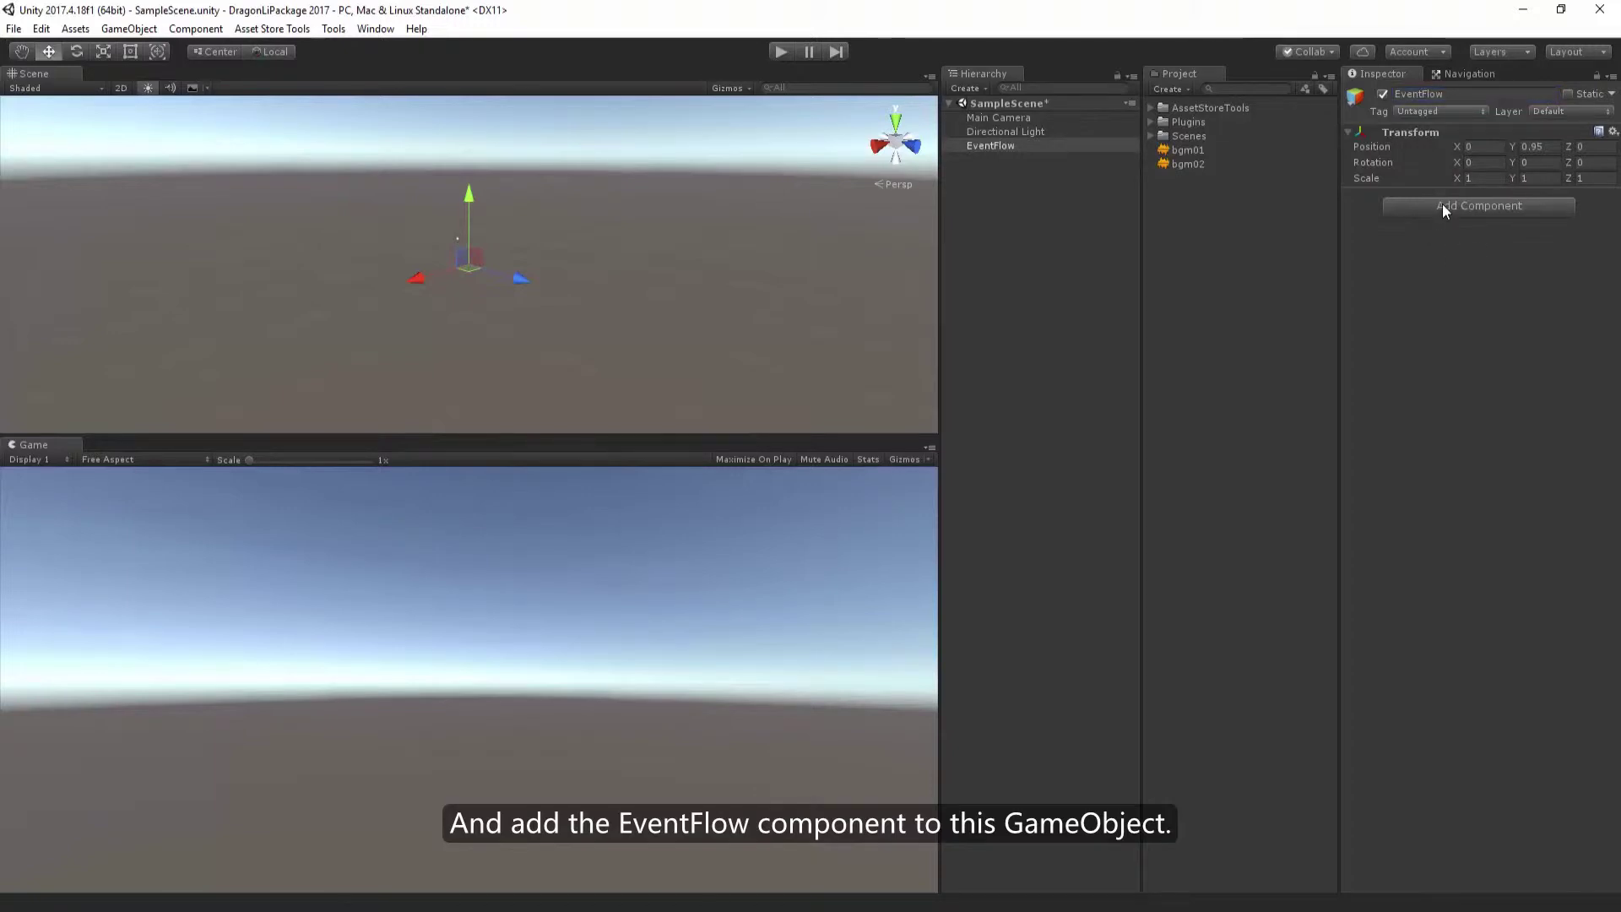
Add the Event Flow script component to the EventFlow object and enable its Start Auto option
click(1443, 205)
click(1450, 272)
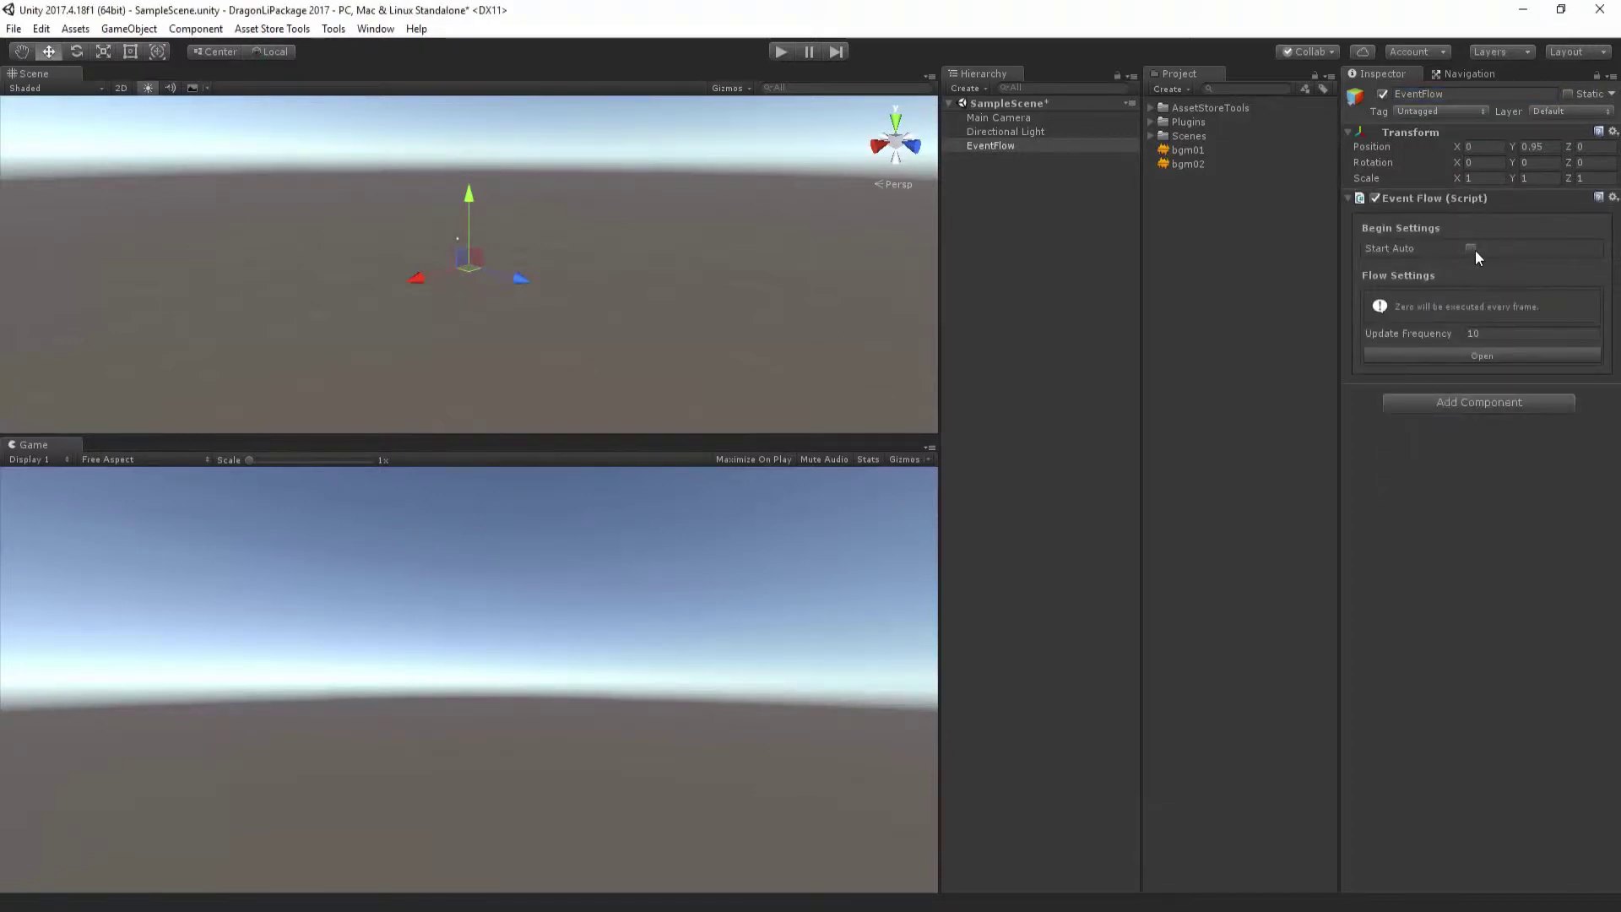
click(1472, 249)
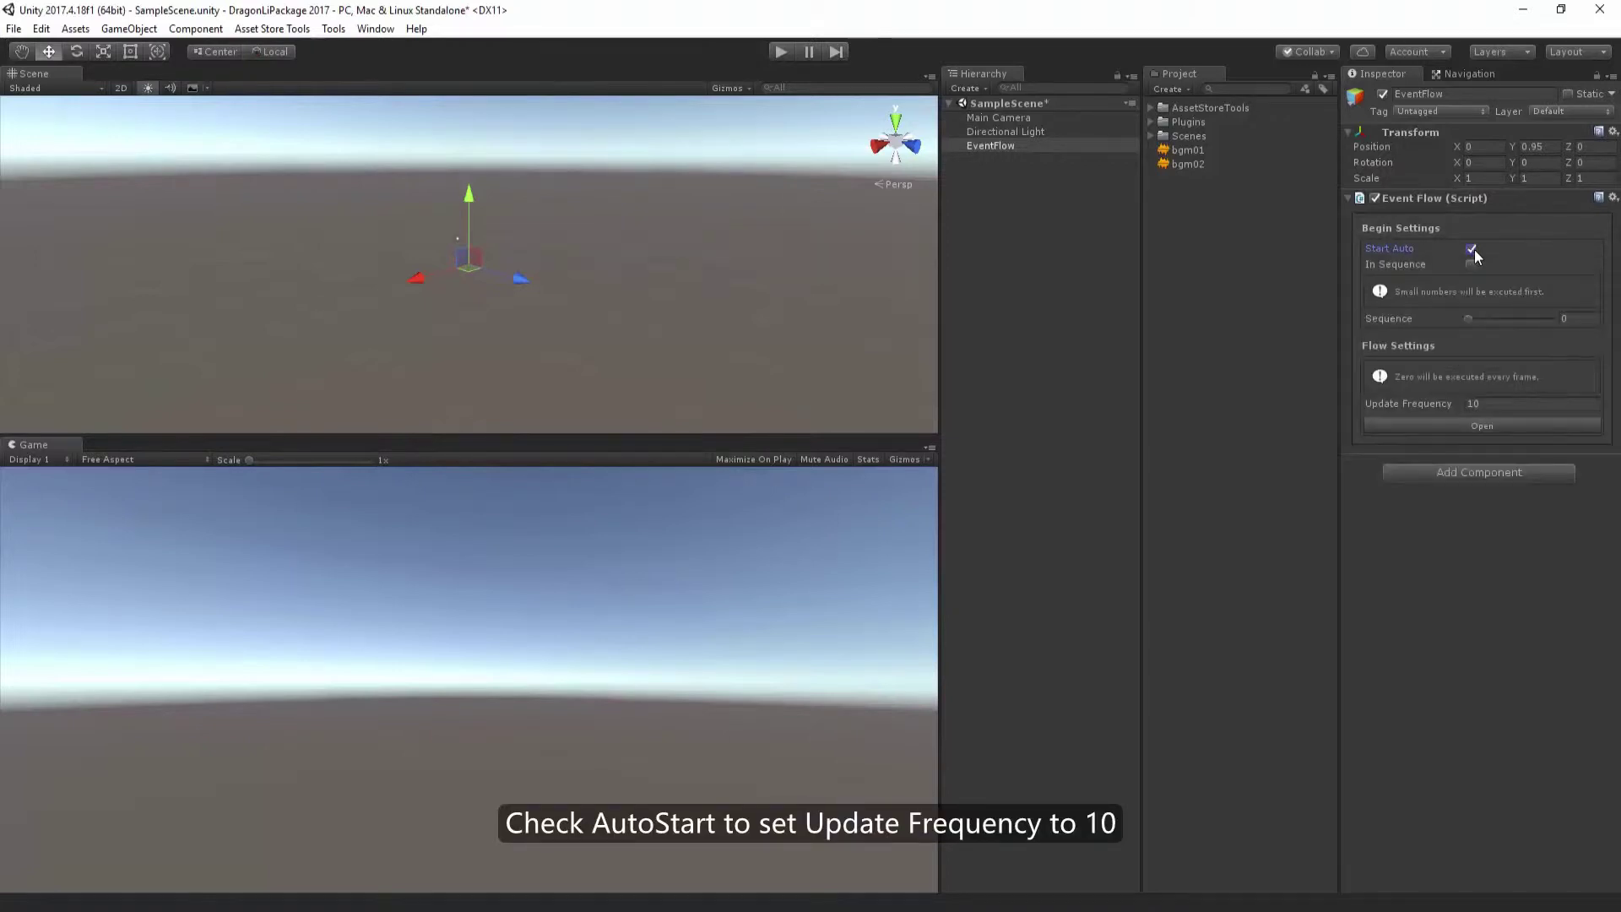
click(1484, 403)
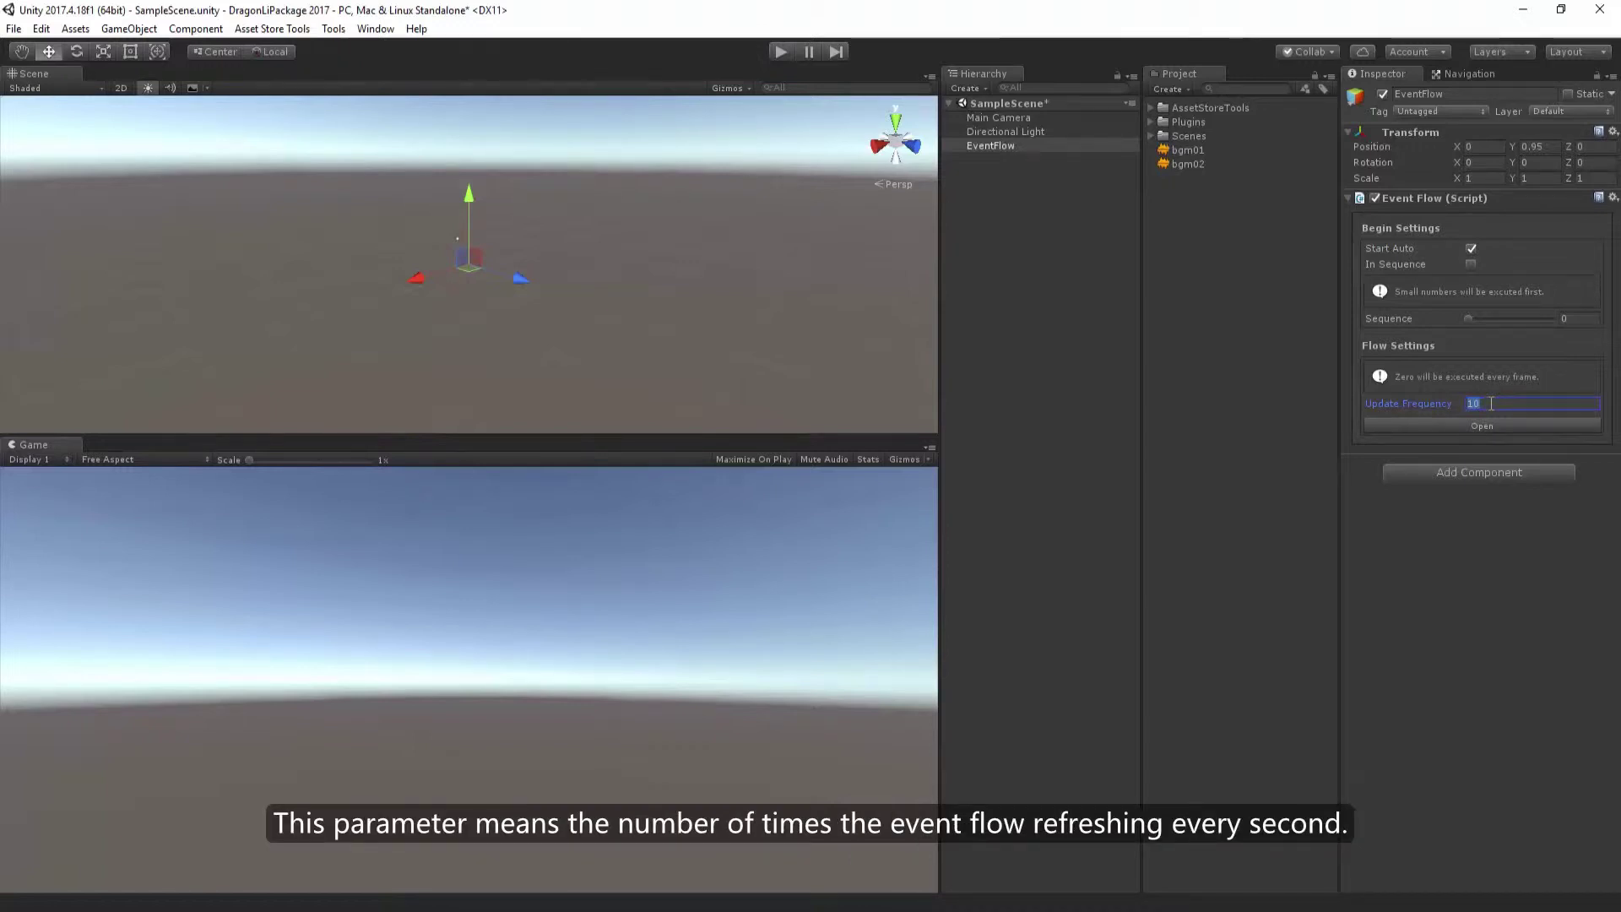
click(1491, 403)
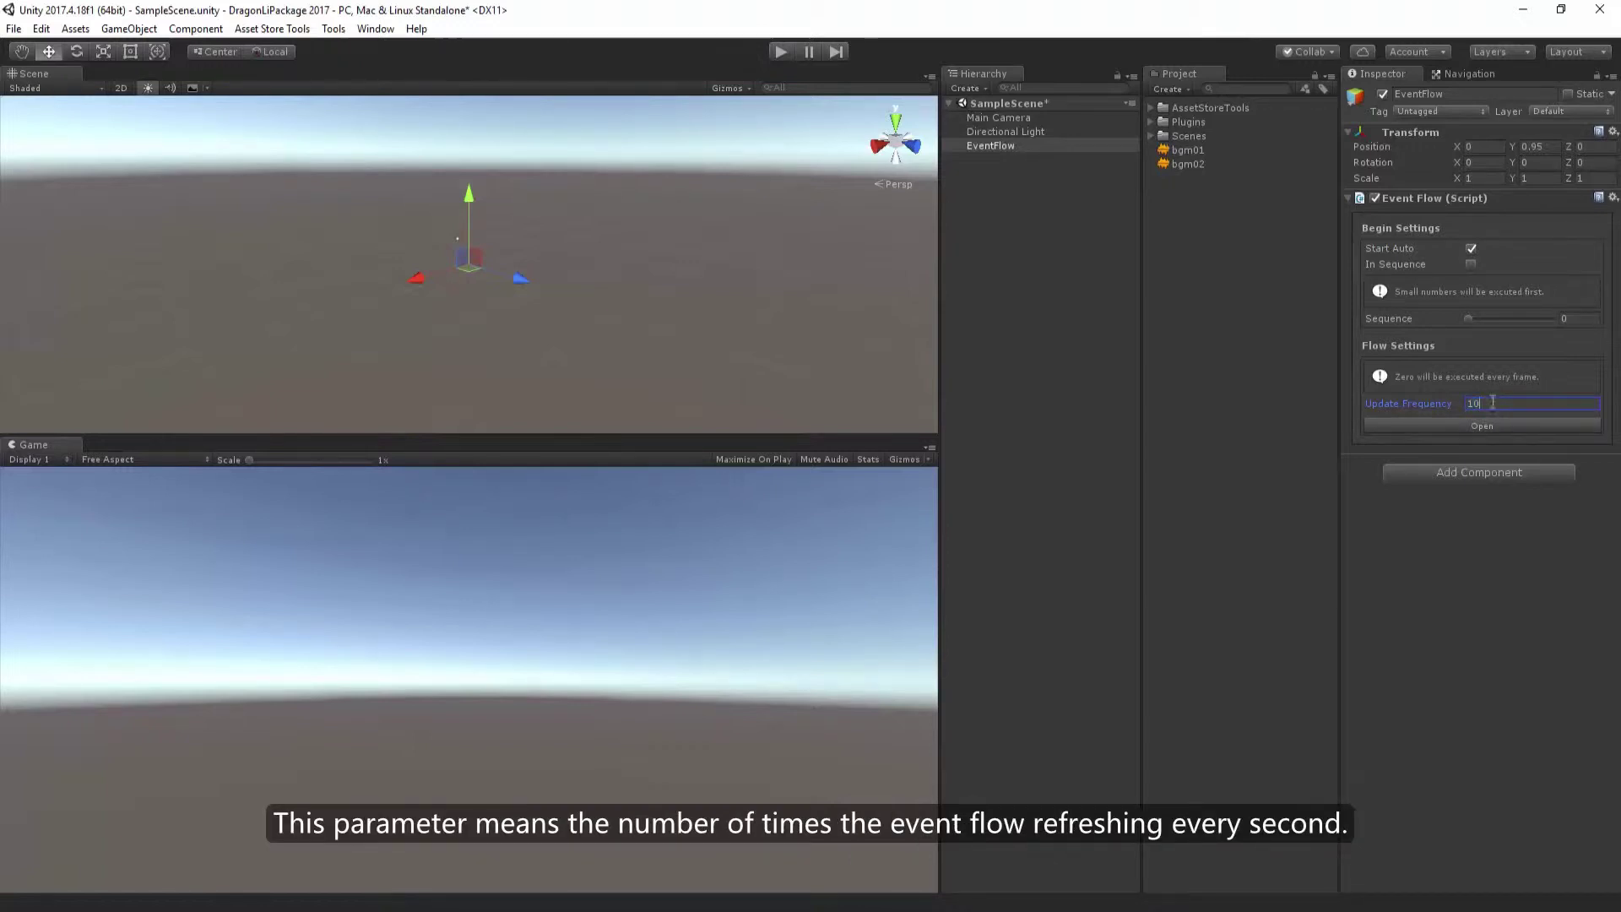
Open the component's Event Flow editor and add an AutoStart trigger node near the start of the graph
click(1455, 422)
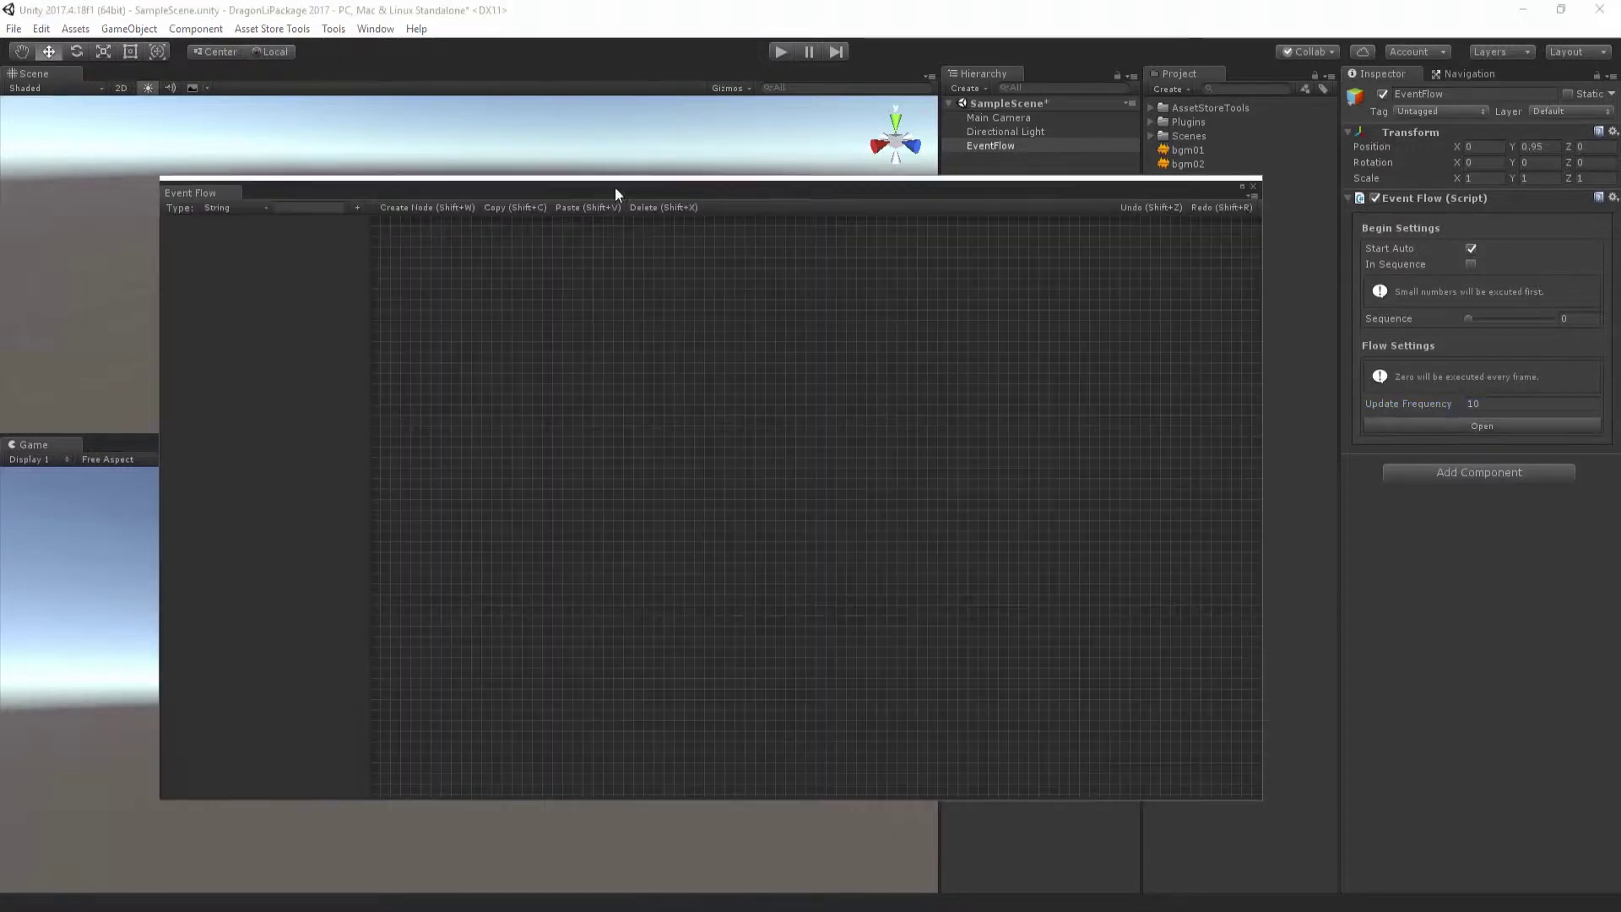
drag(672, 189, 664, 157)
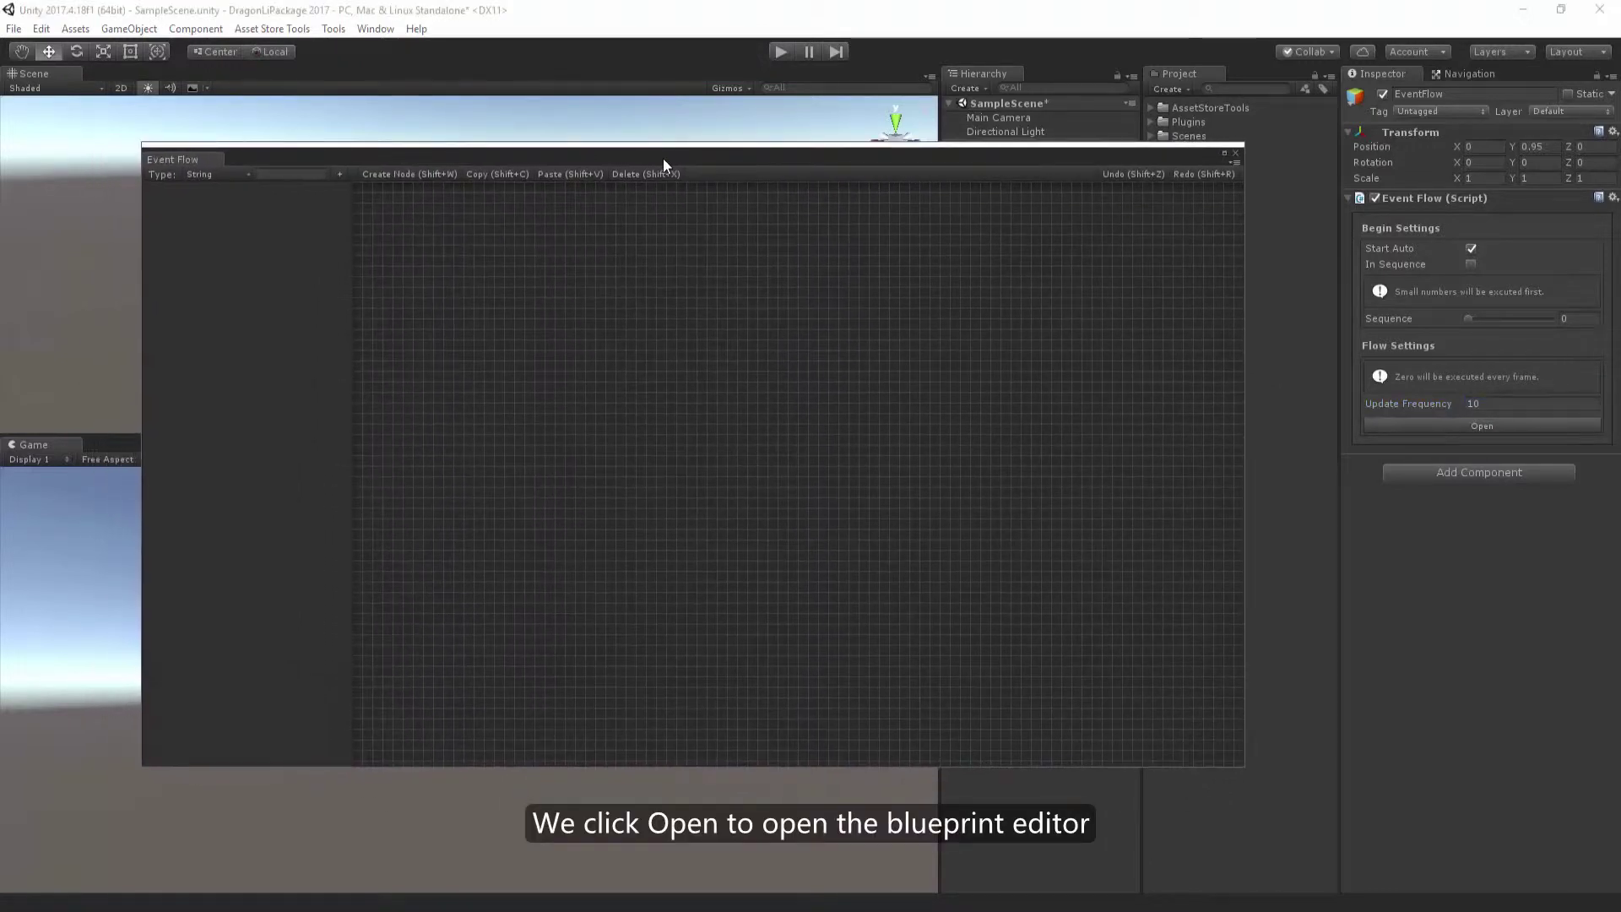
right_click(522, 353)
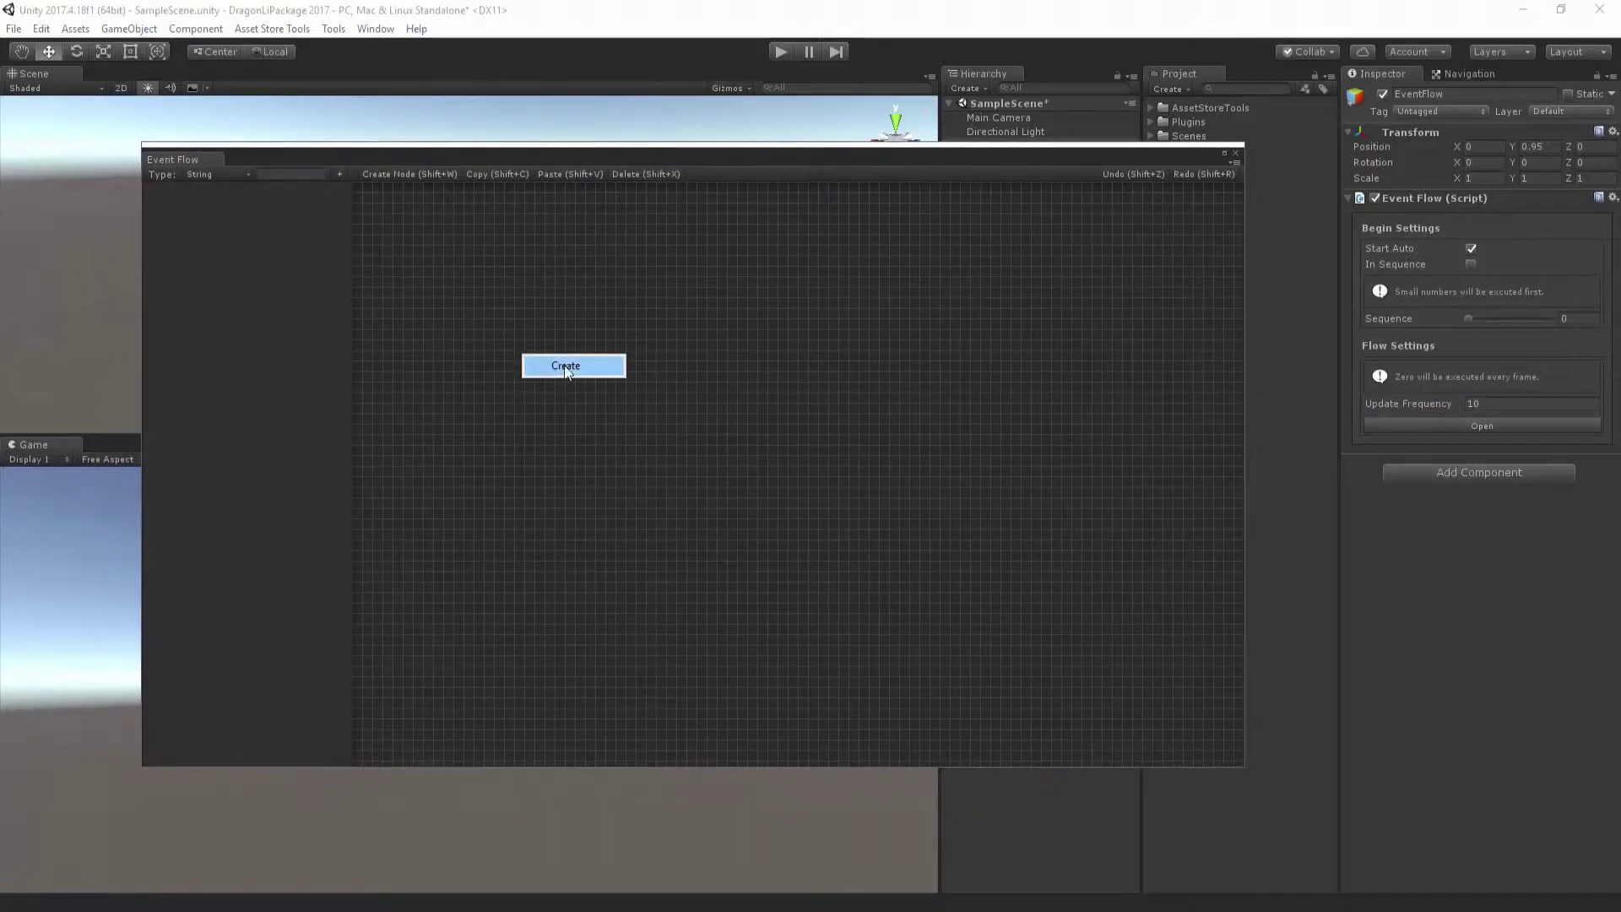
click(564, 365)
click(520, 390)
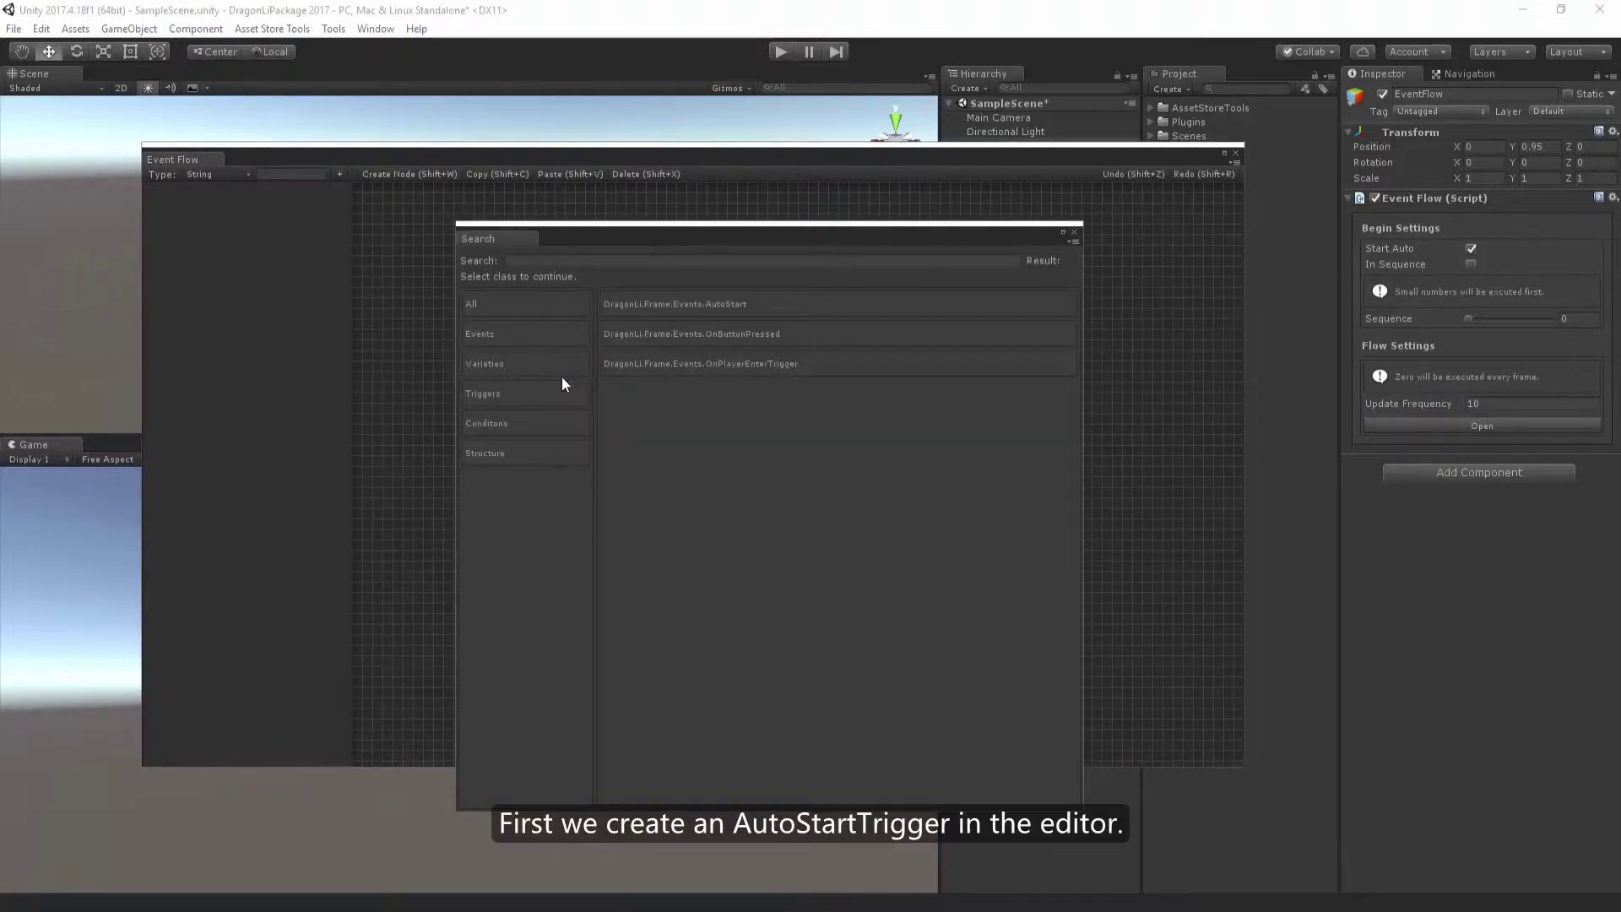
click(718, 304)
drag(812, 408, 516, 393)
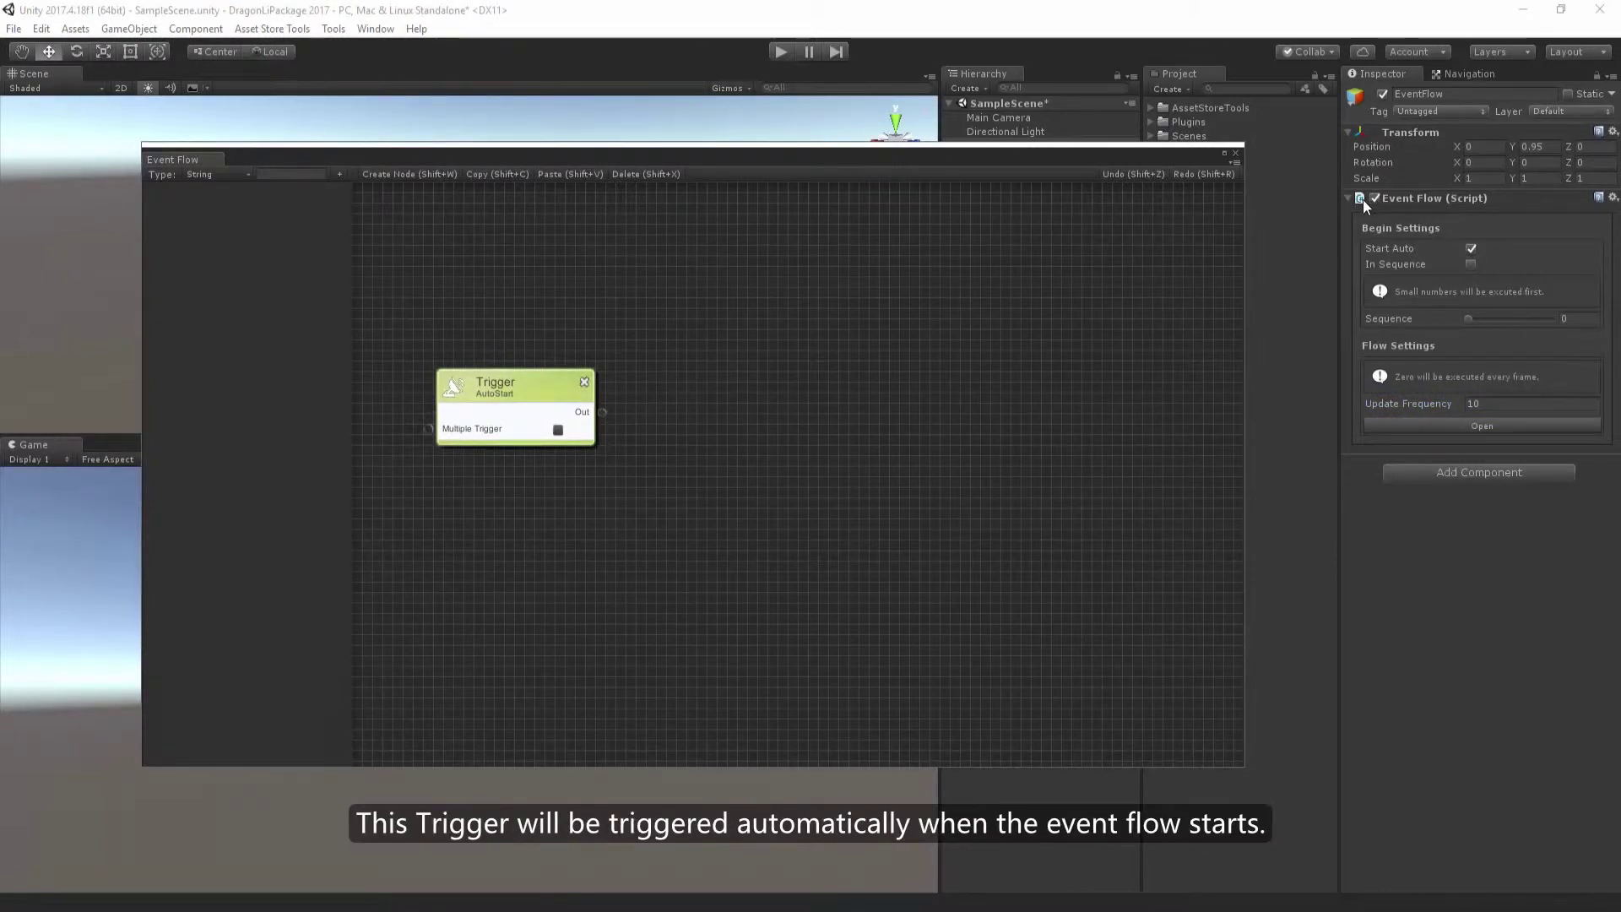
Add a Wait event node beside the AutoStart trigger and connect the trigger's Out to the Wait node's In
right_click(748, 343)
click(779, 362)
click(523, 336)
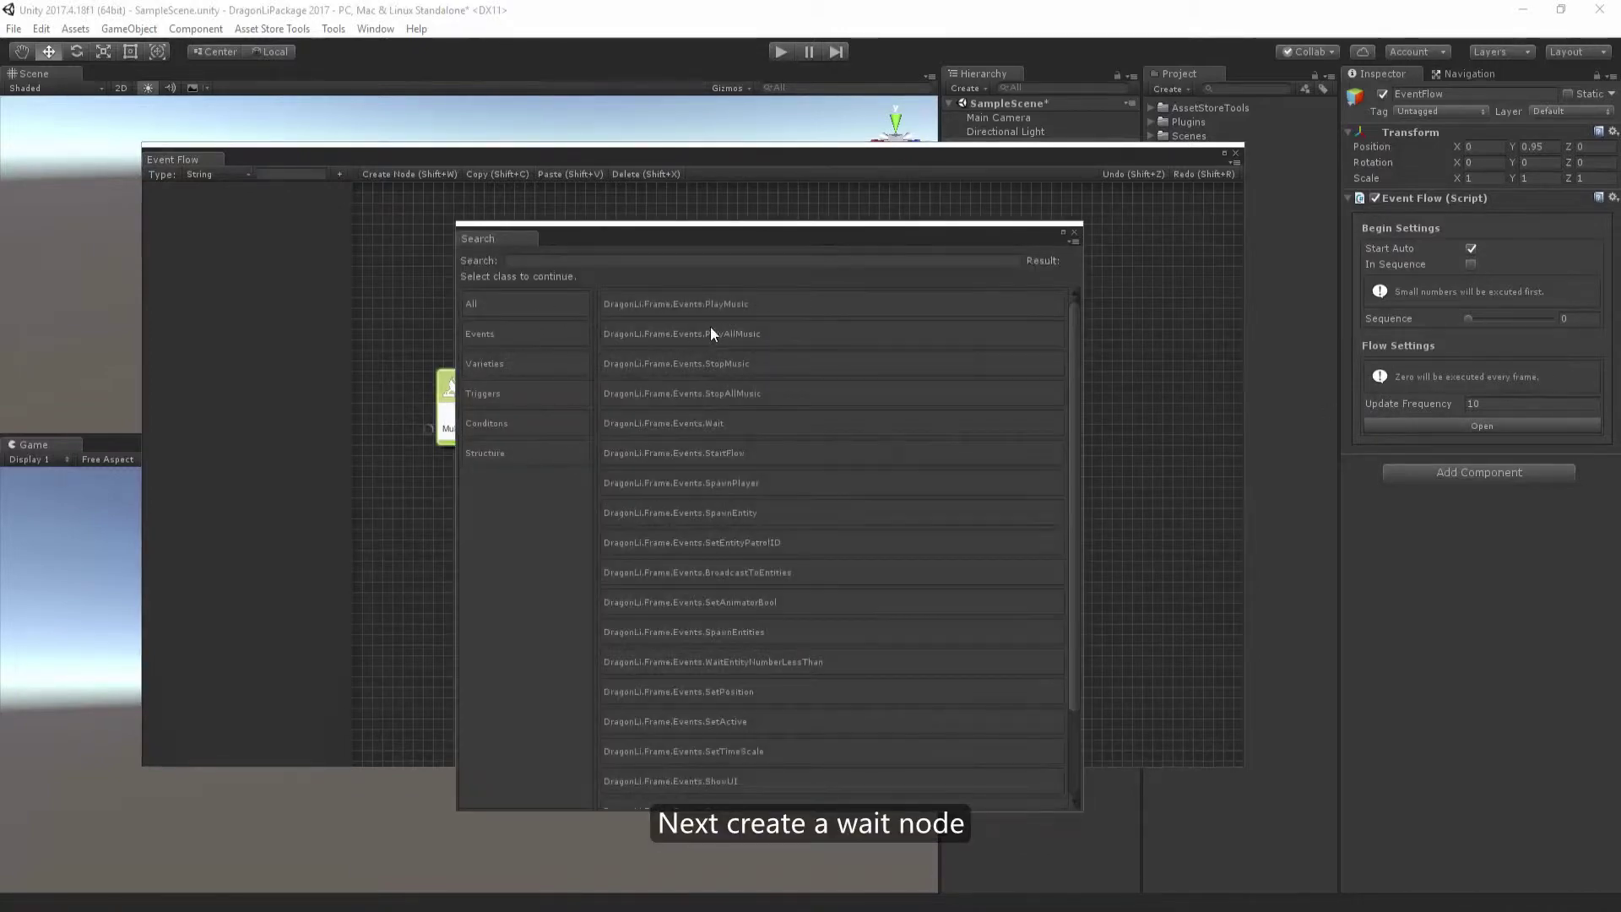
click(733, 427)
drag(1019, 397, 765, 376)
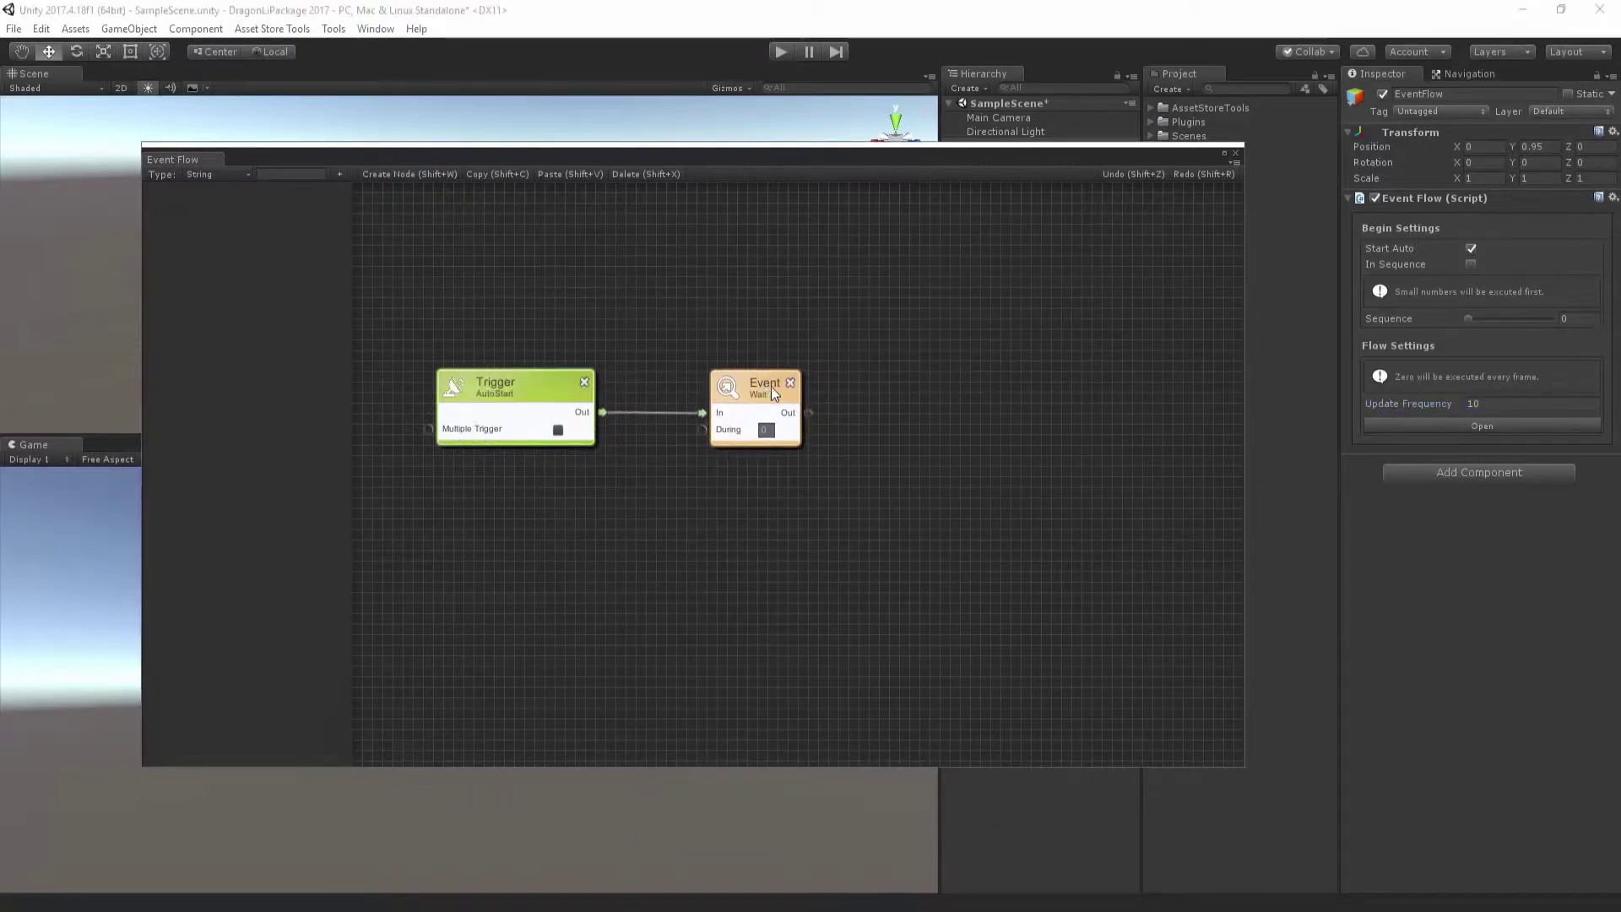
Set the Wait node's During value to 2
click(767, 431)
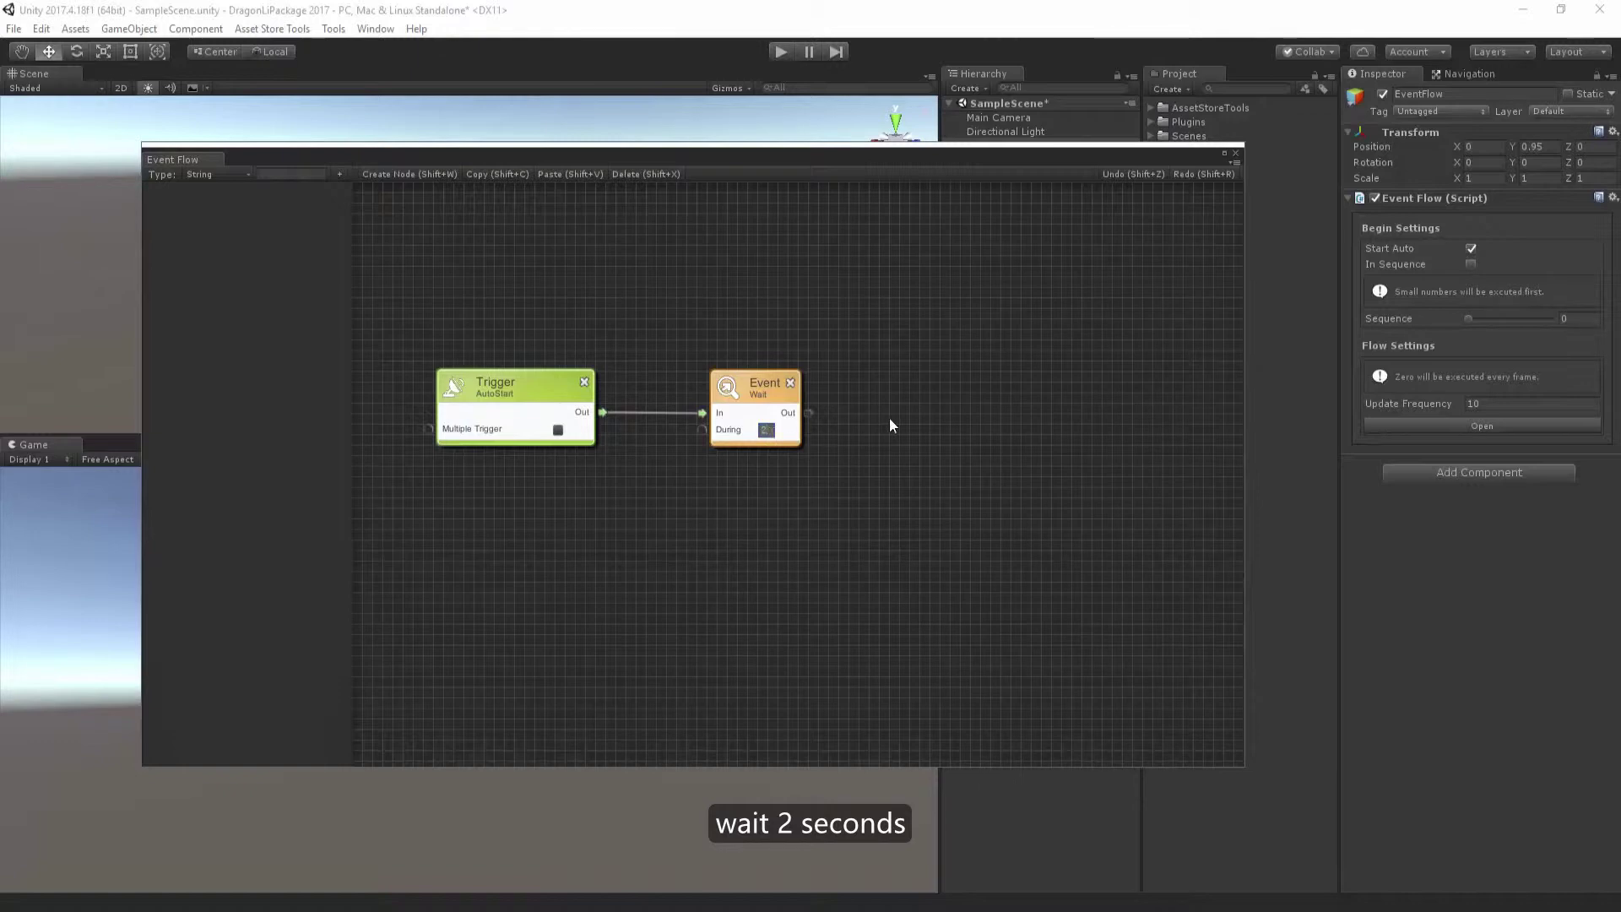
text(2)
drag(766, 404, 760, 403)
drag(638, 325, 852, 496)
Add a SelectorUnit structure node to the graph and place it beside the Wait node
middle_drag(878, 419, 814, 428)
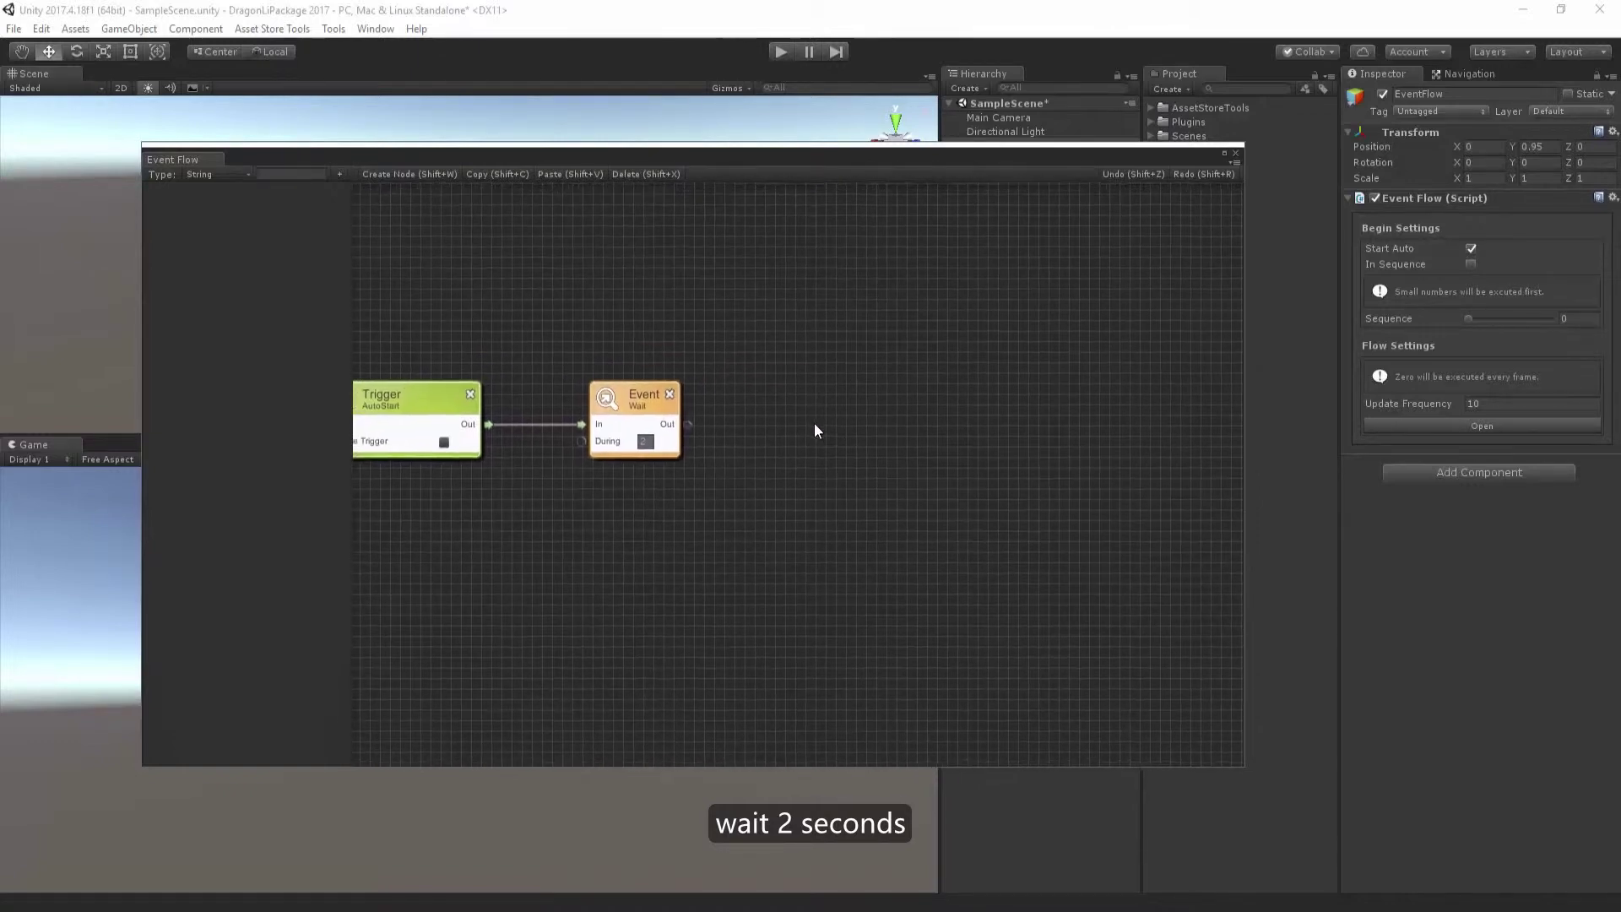
right_click(864, 397)
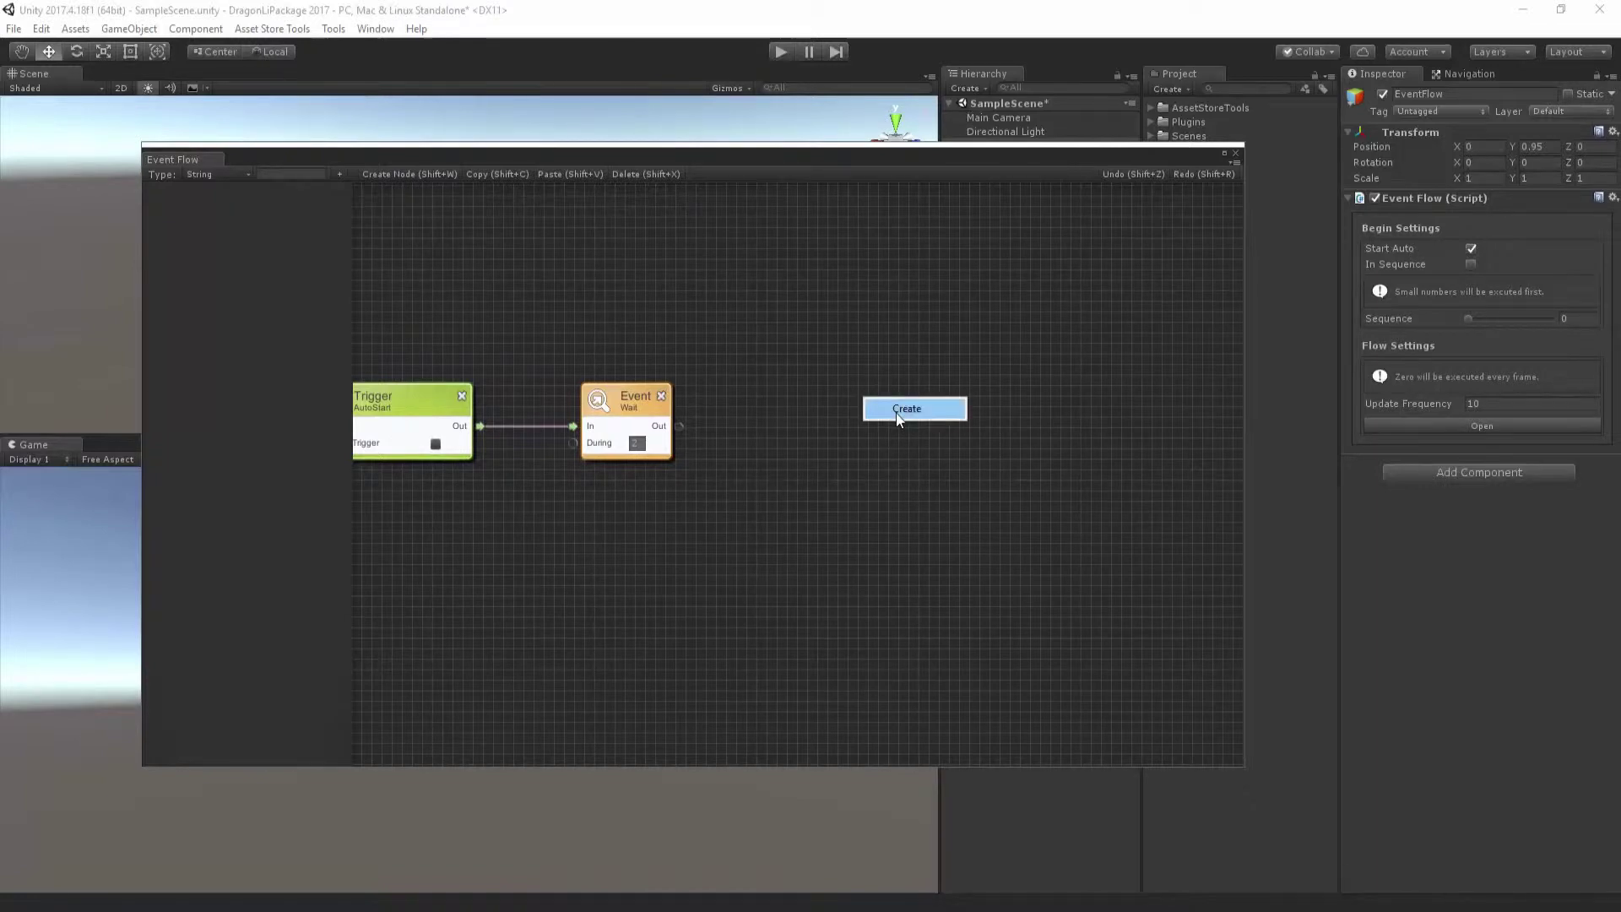
click(895, 413)
click(531, 448)
click(703, 308)
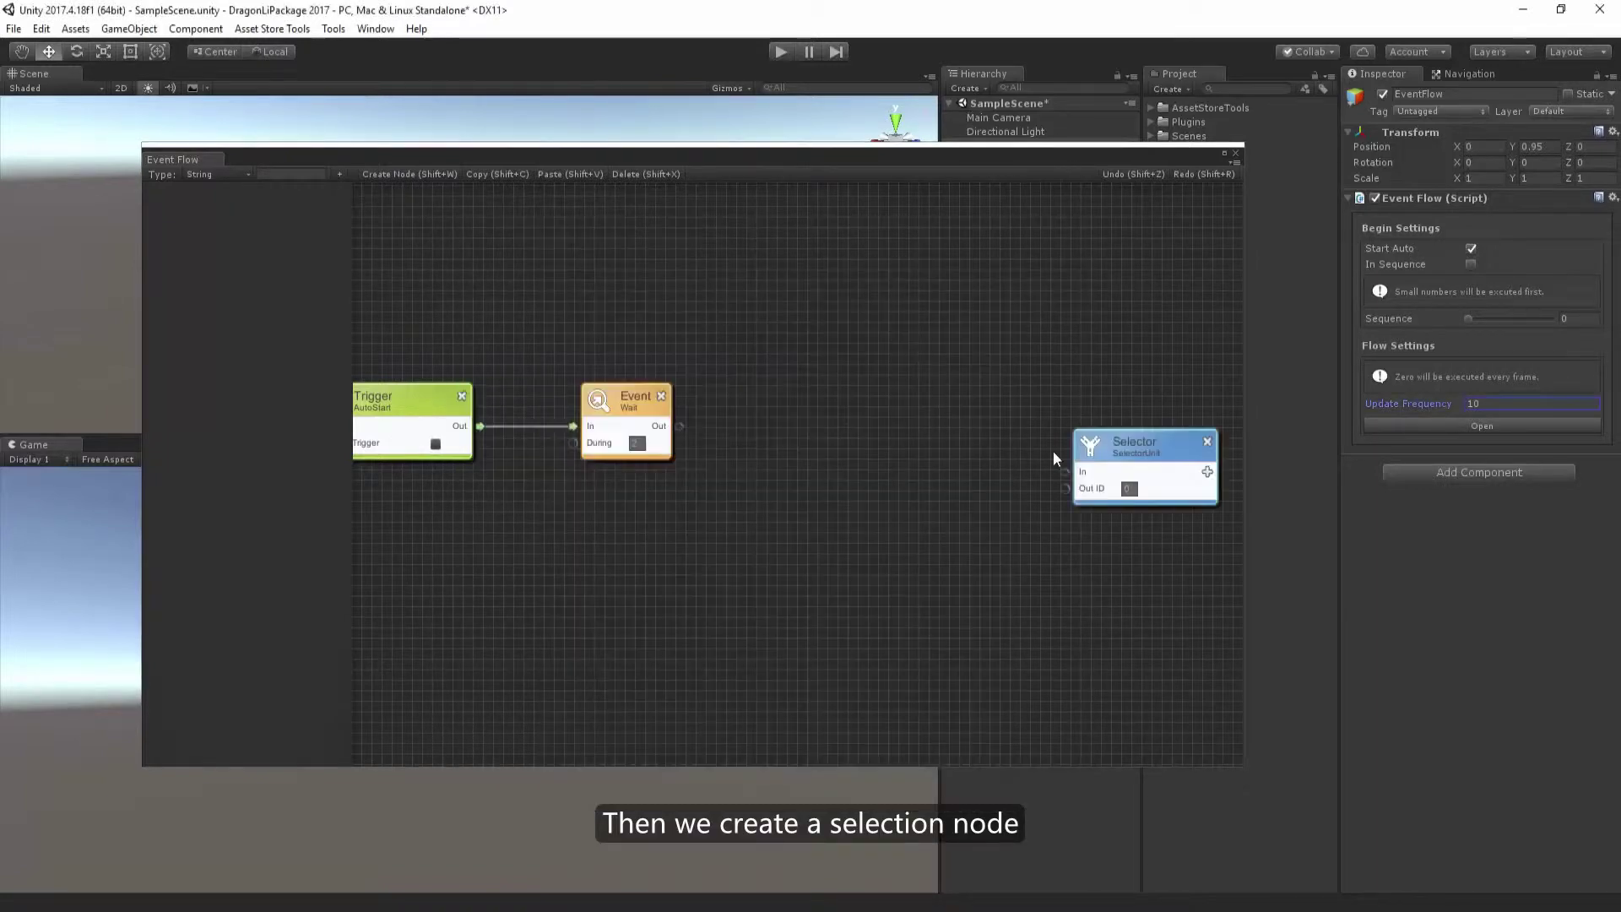
drag(1140, 456, 836, 408)
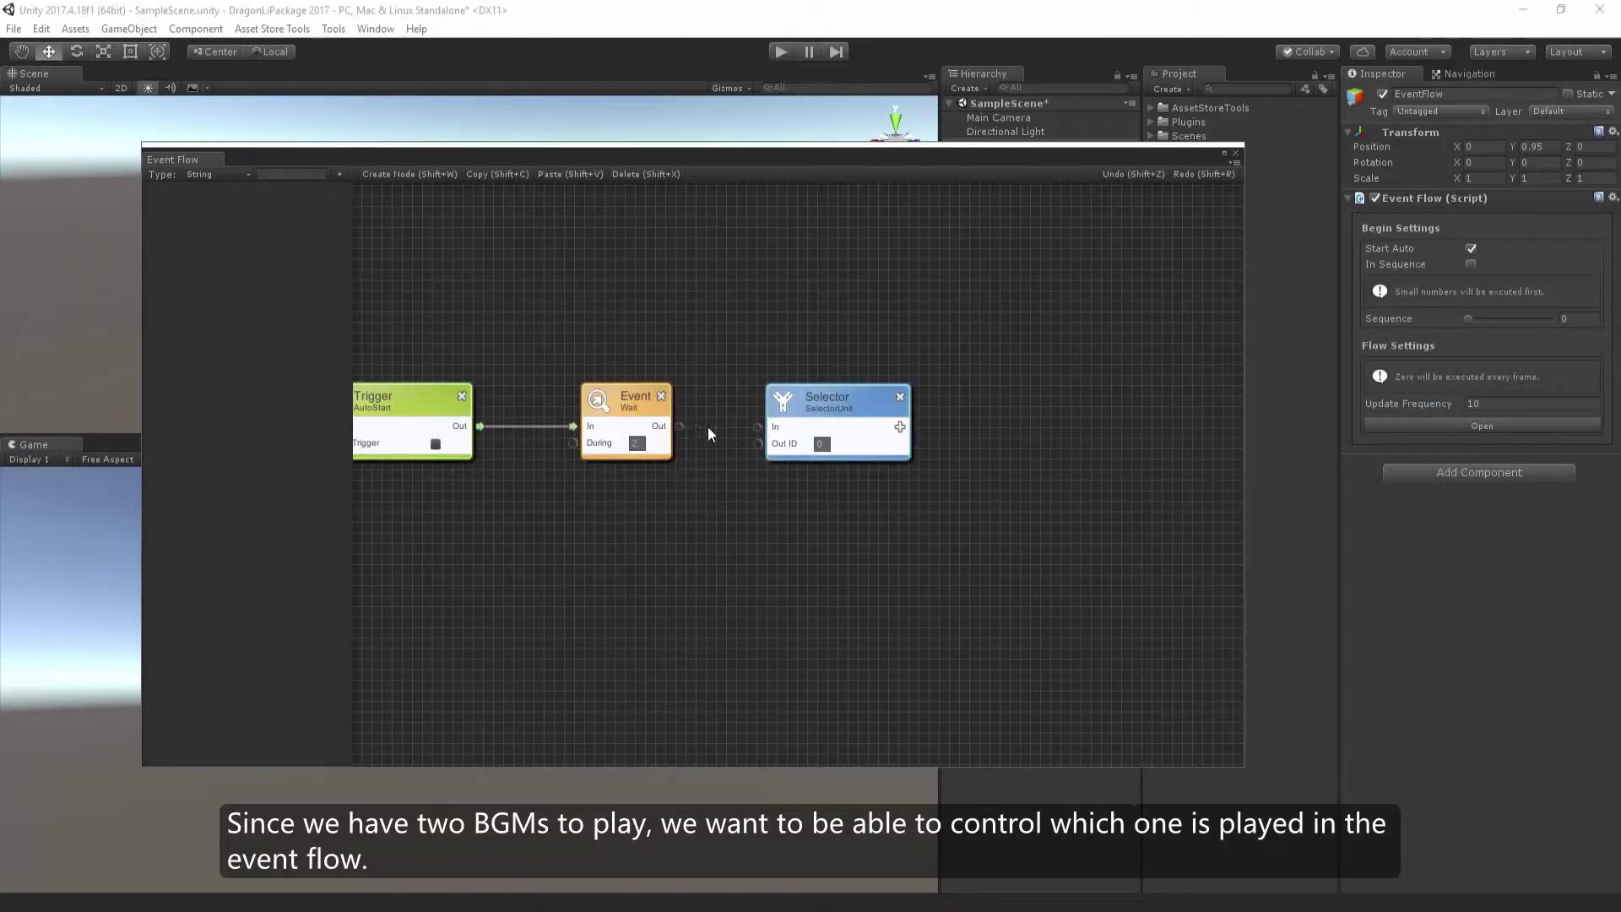
Connect the Wait node's Out to the Selector node's In and roughly line up the two nodes
drag(680, 426, 819, 395)
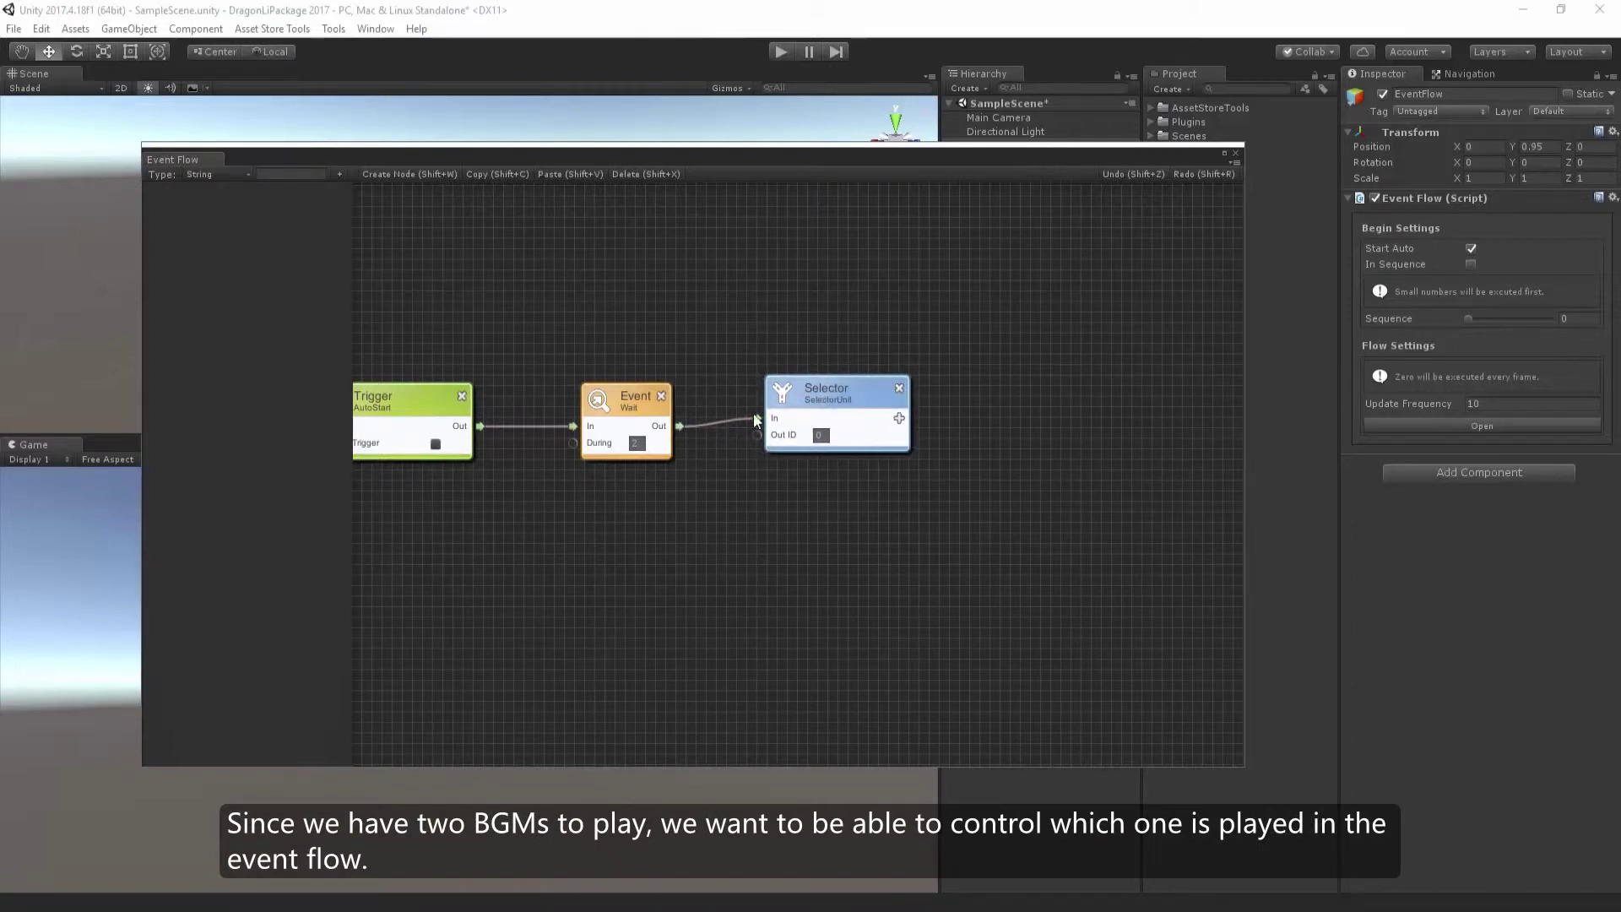
drag(621, 403, 610, 393)
drag(848, 394, 834, 388)
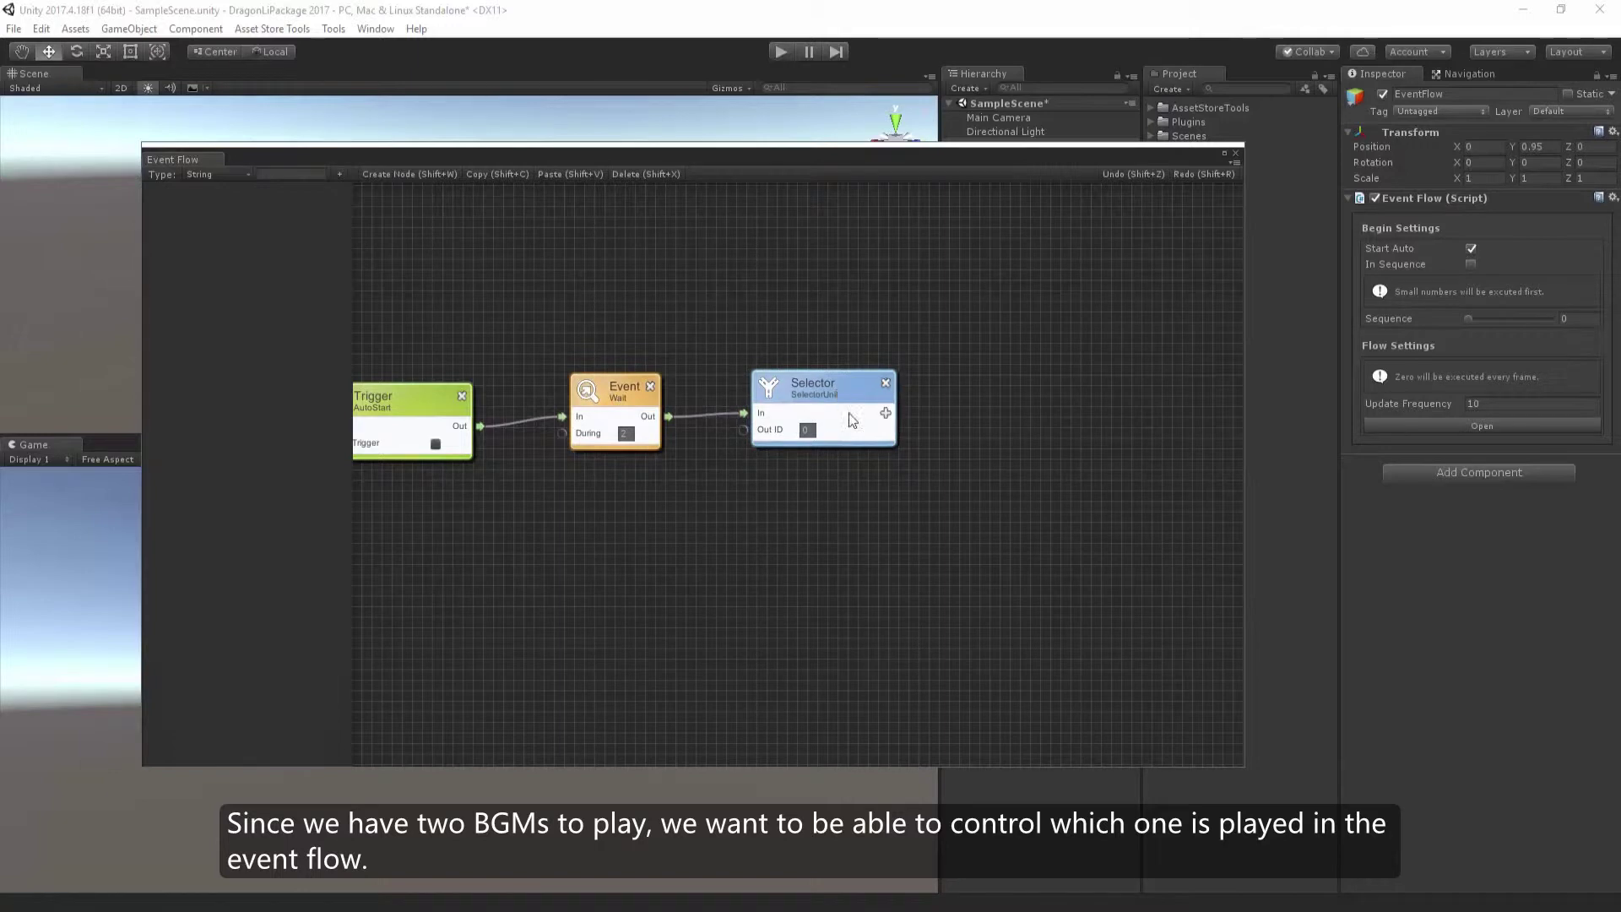
Save the scene and add two outputs, 0 and 1, to the Selector node
key(ctrl+s)
click(885, 413)
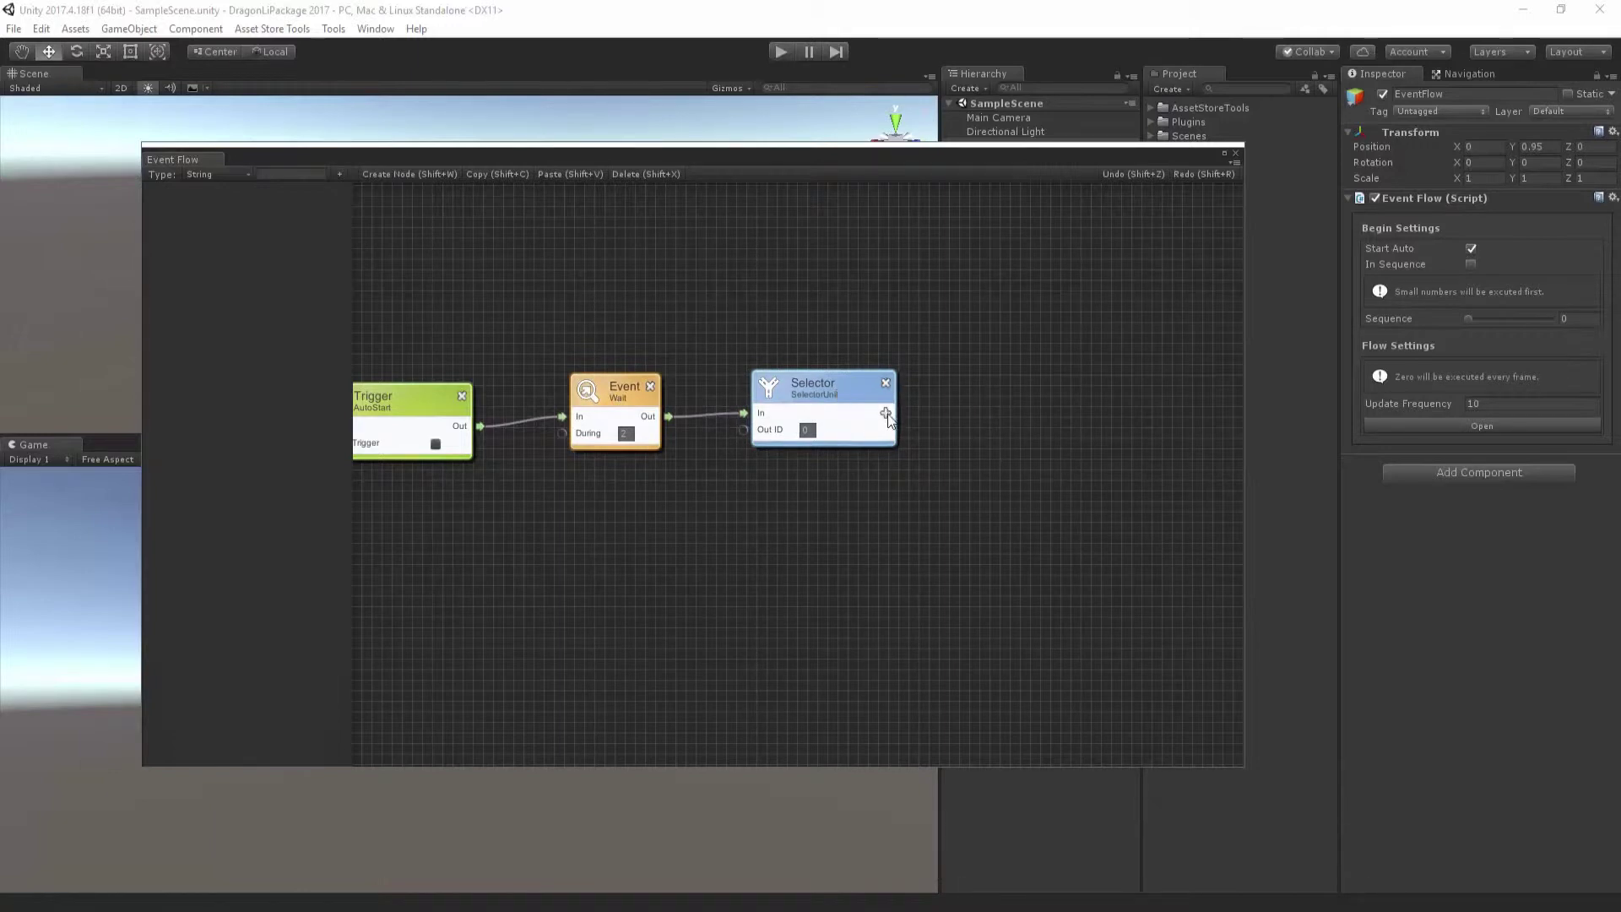
click(885, 429)
Add a PlayMusic event node and place it above and beyond the Selector node
middle_drag(1031, 418, 928, 489)
right_click(954, 382)
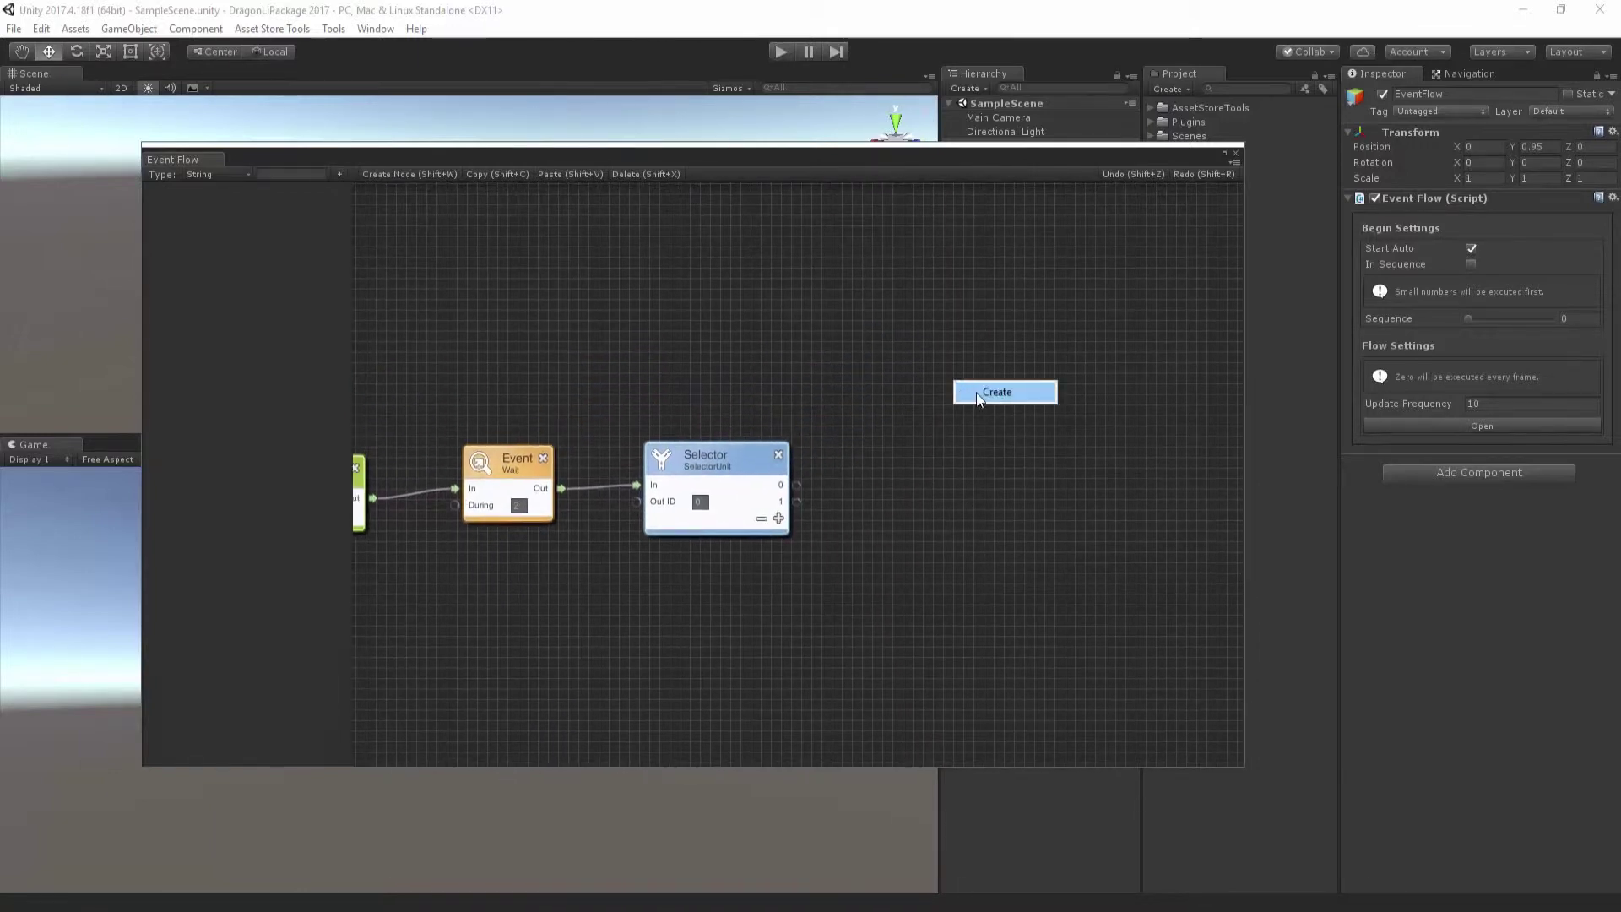
click(976, 393)
click(530, 334)
click(686, 326)
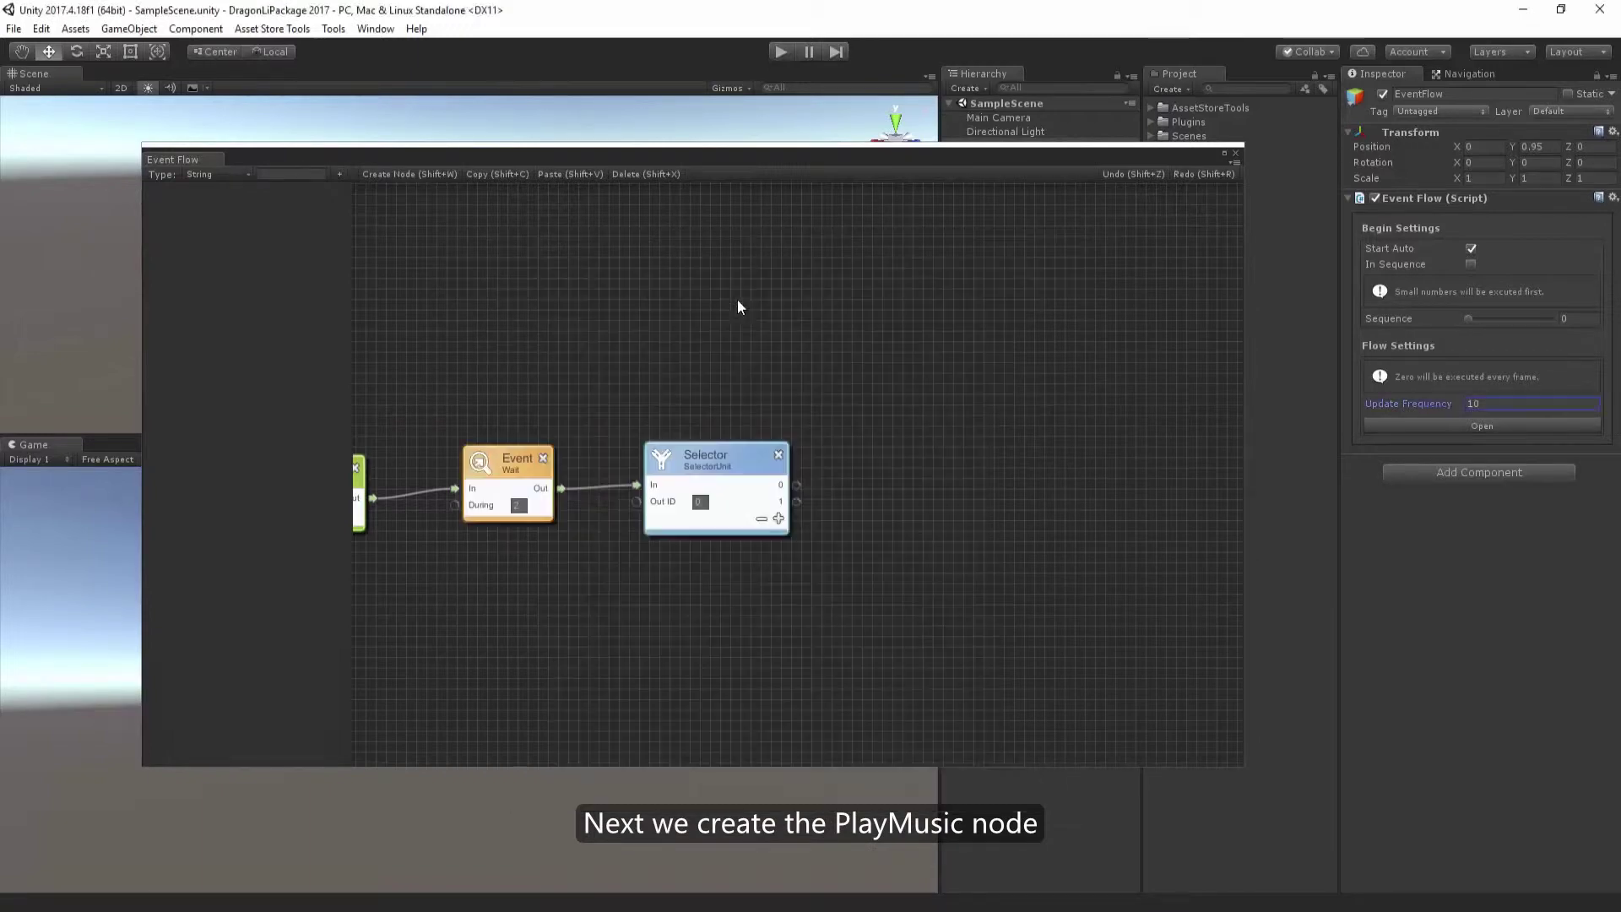
drag(1196, 451, 948, 333)
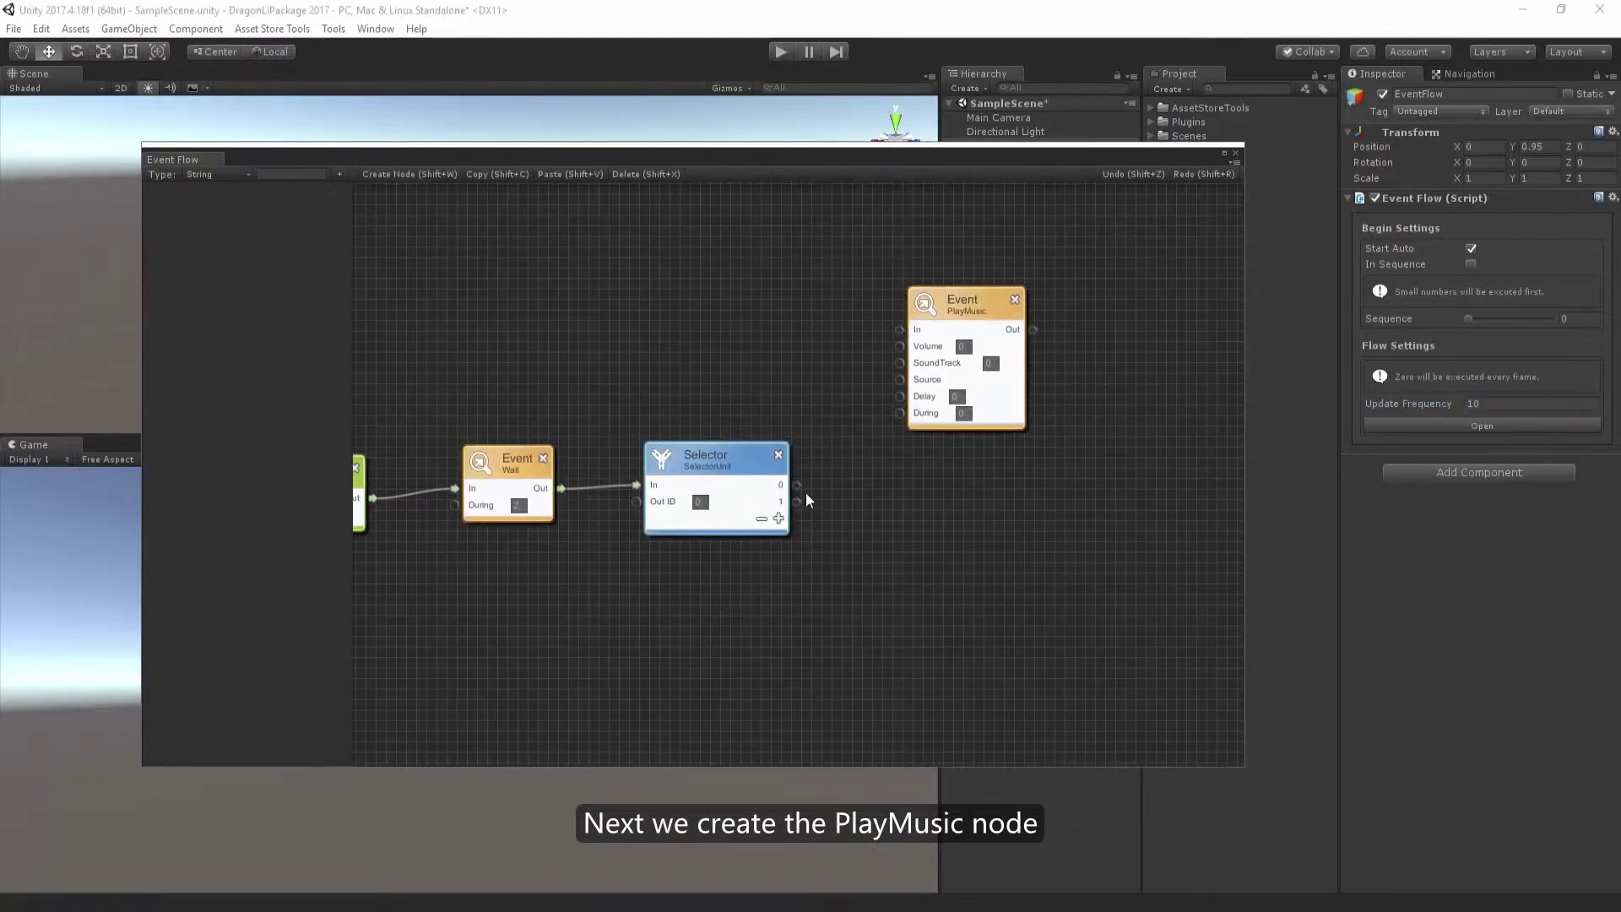
Connect the Selector's output 0 to the PlayMusic node's In and set the PlayMusic Volume to 1
drag(873, 393, 975, 308)
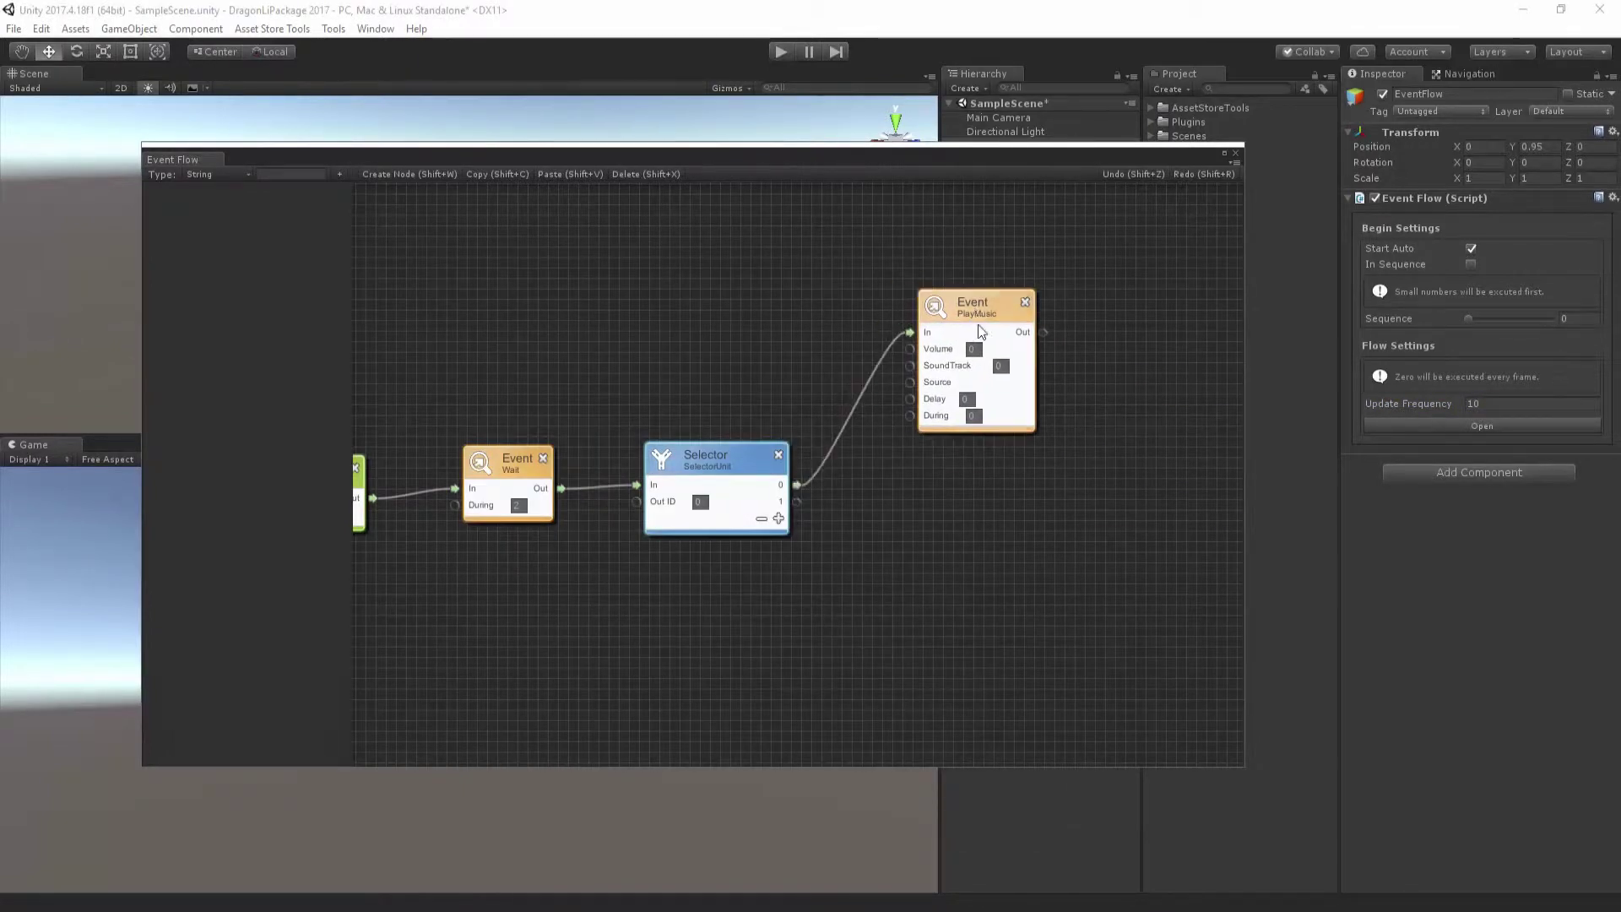
click(1005, 366)
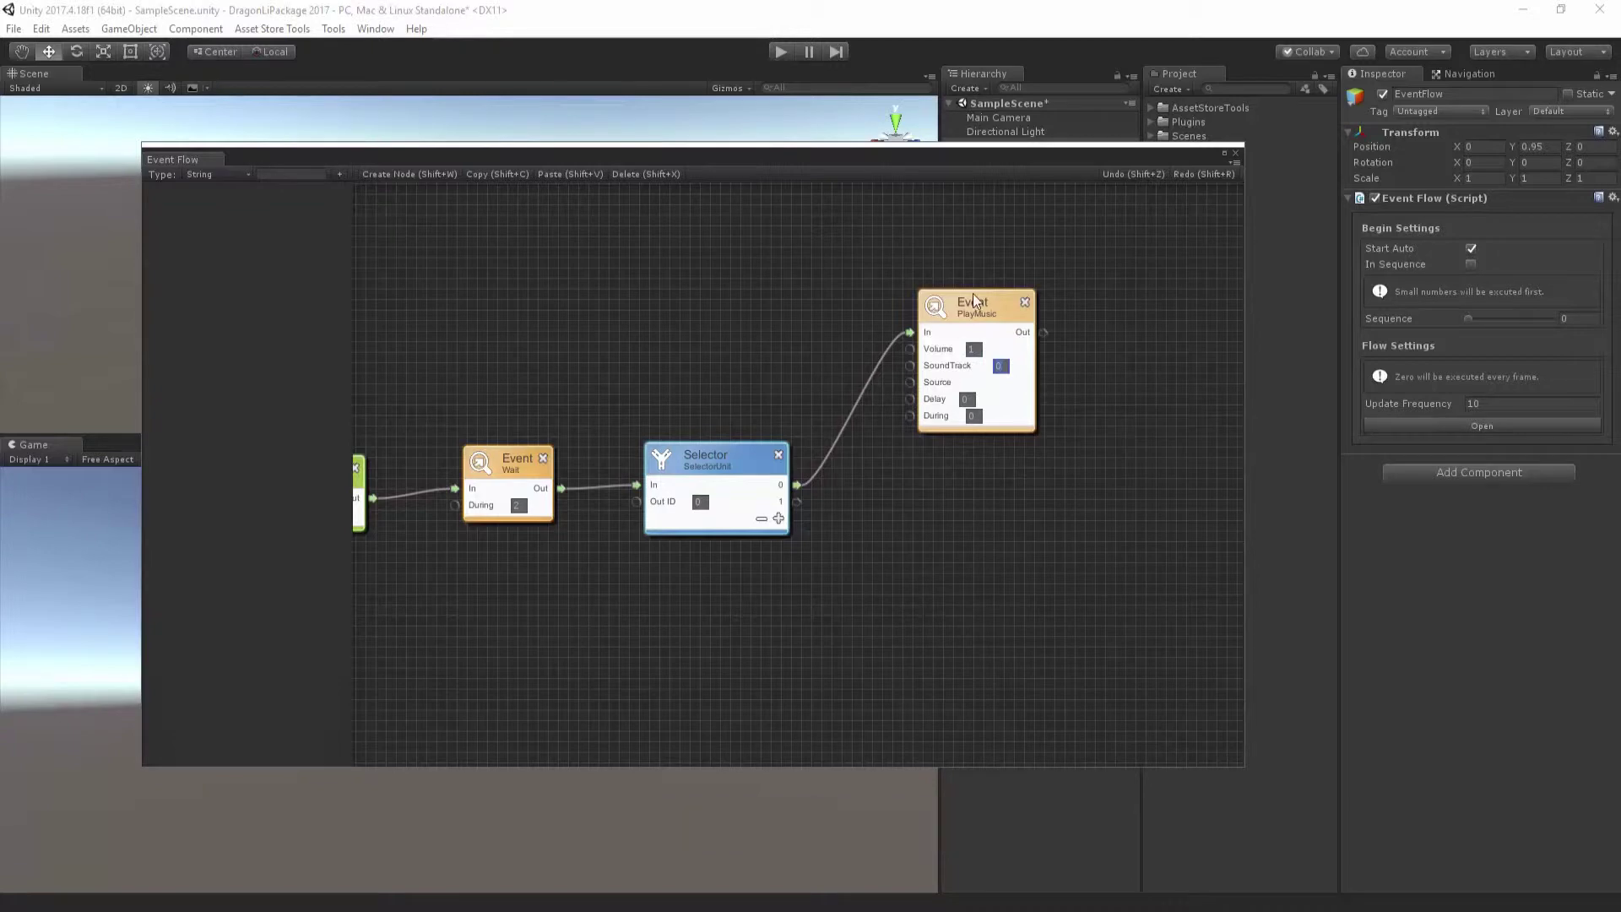
drag(973, 294, 974, 291)
Create two U Object variables in the event flow with the keys BGM1 and BGM2
click(221, 175)
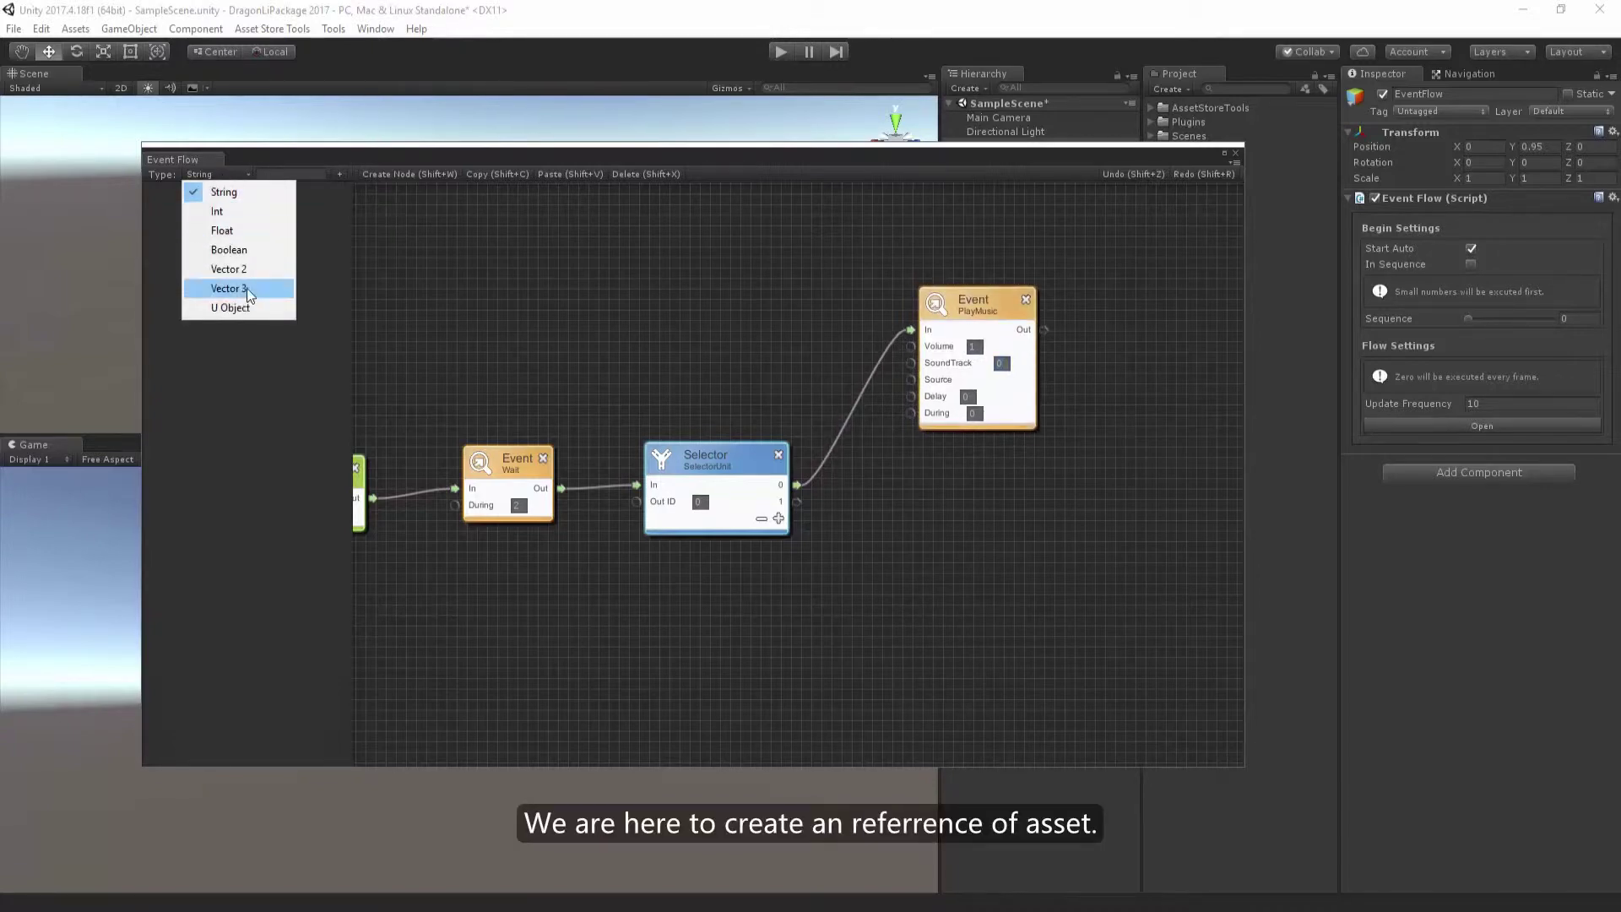
click(241, 308)
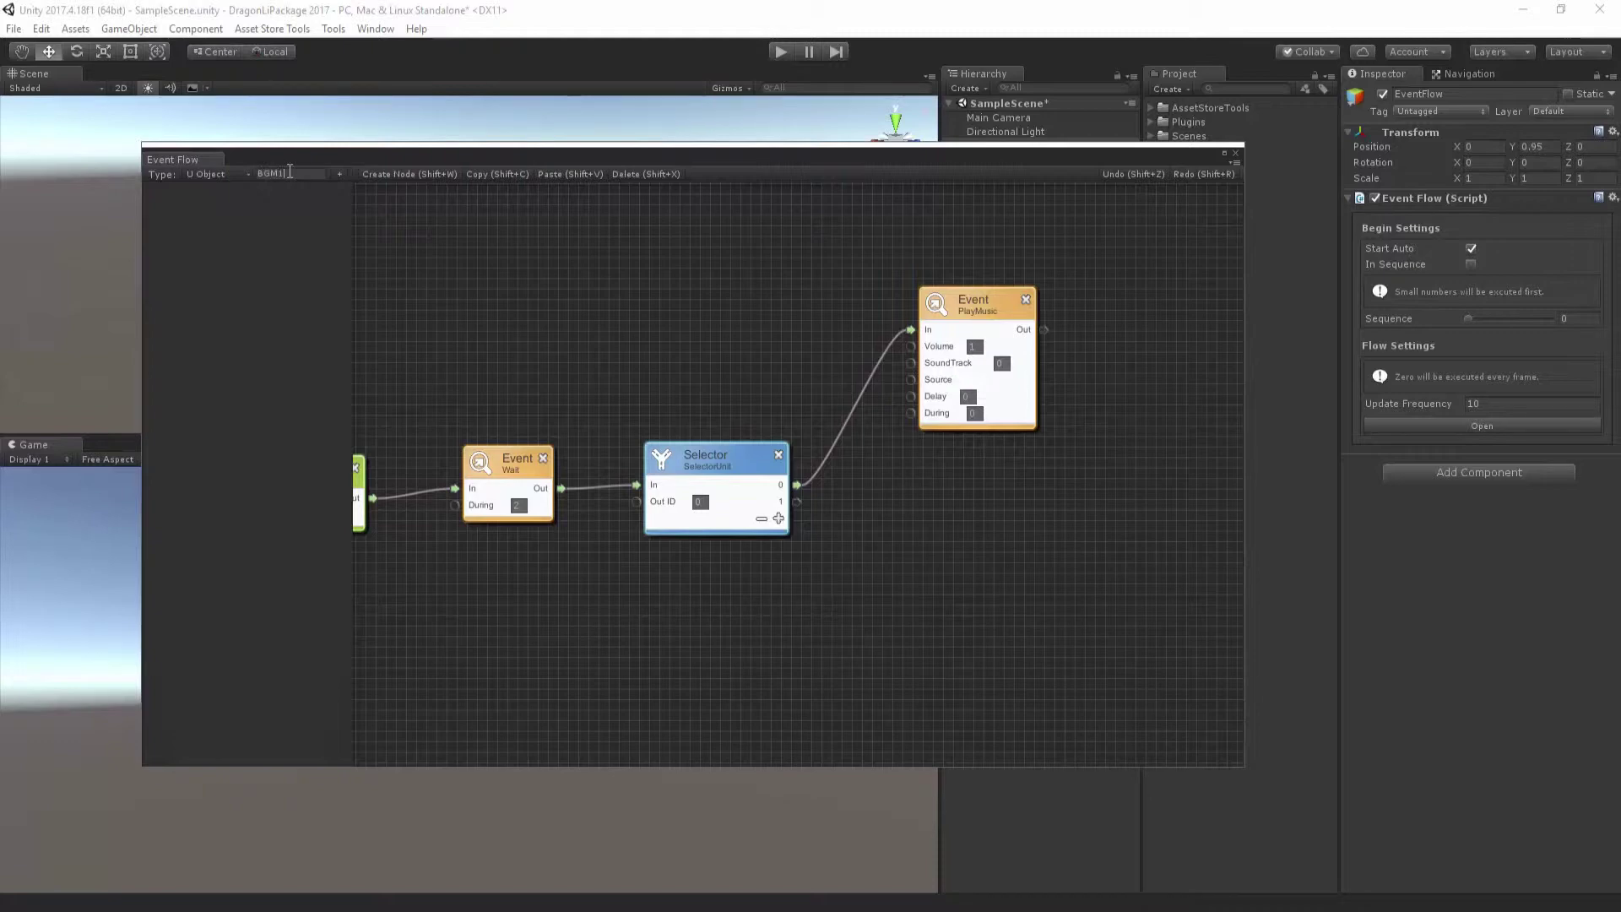
text(BGM1)
click(338, 174)
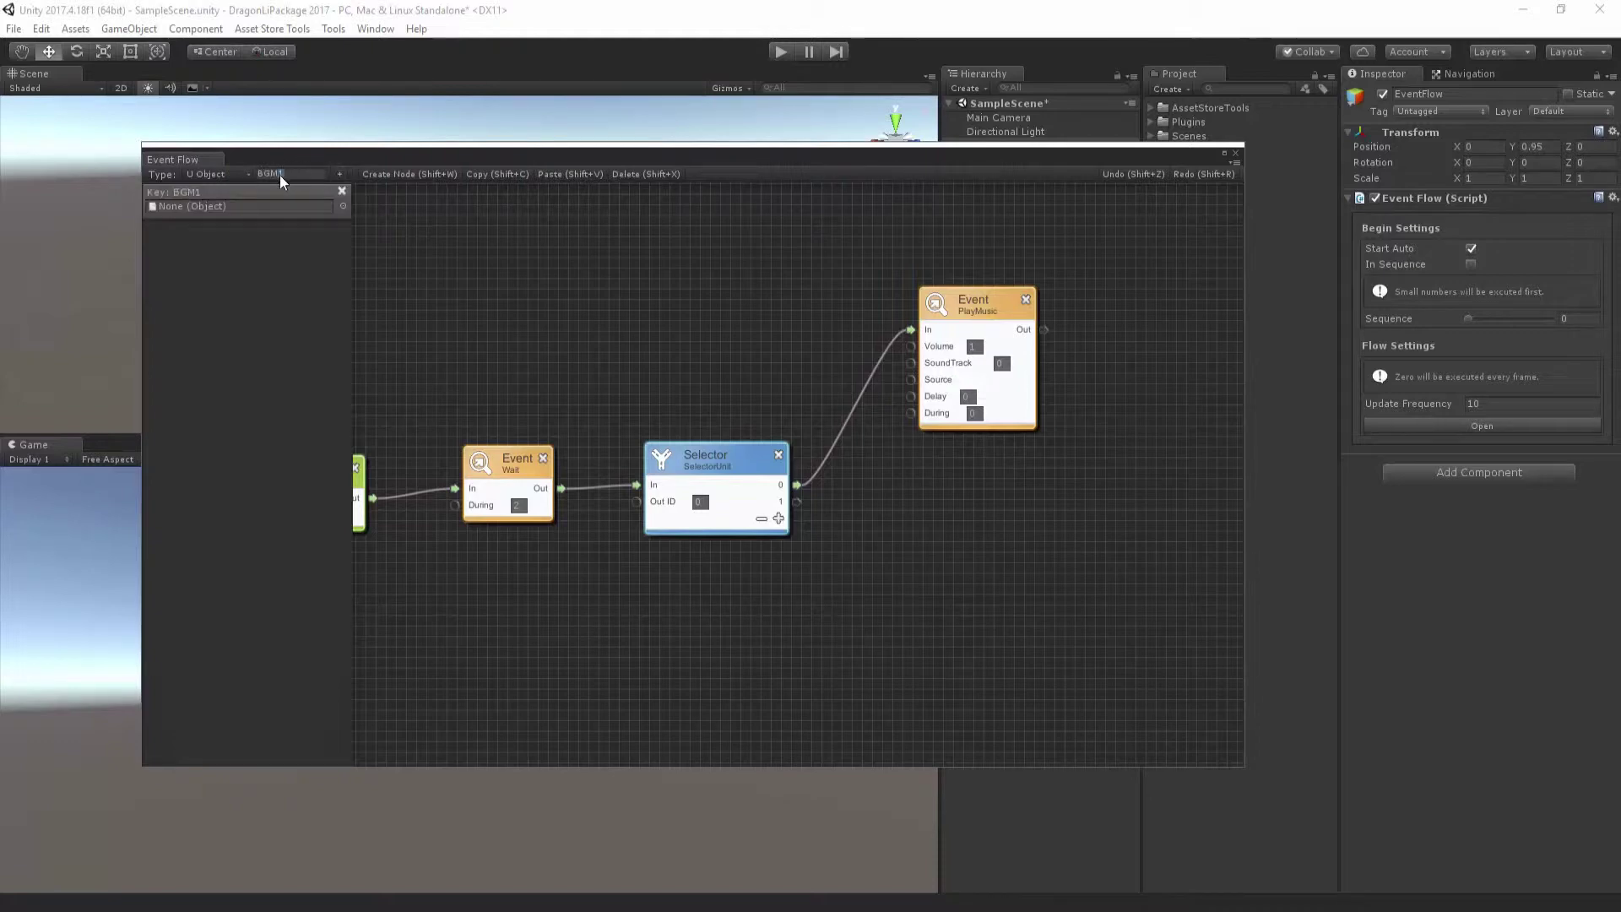
key(BackSpace)
text(2)
click(339, 175)
Assign the bgm01 audio asset to the BGM1 key and bgm02 to the BGM2 key
drag(367, 162, 450, 252)
drag(1187, 149, 287, 299)
drag(1193, 165, 279, 335)
drag(660, 253, 576, 237)
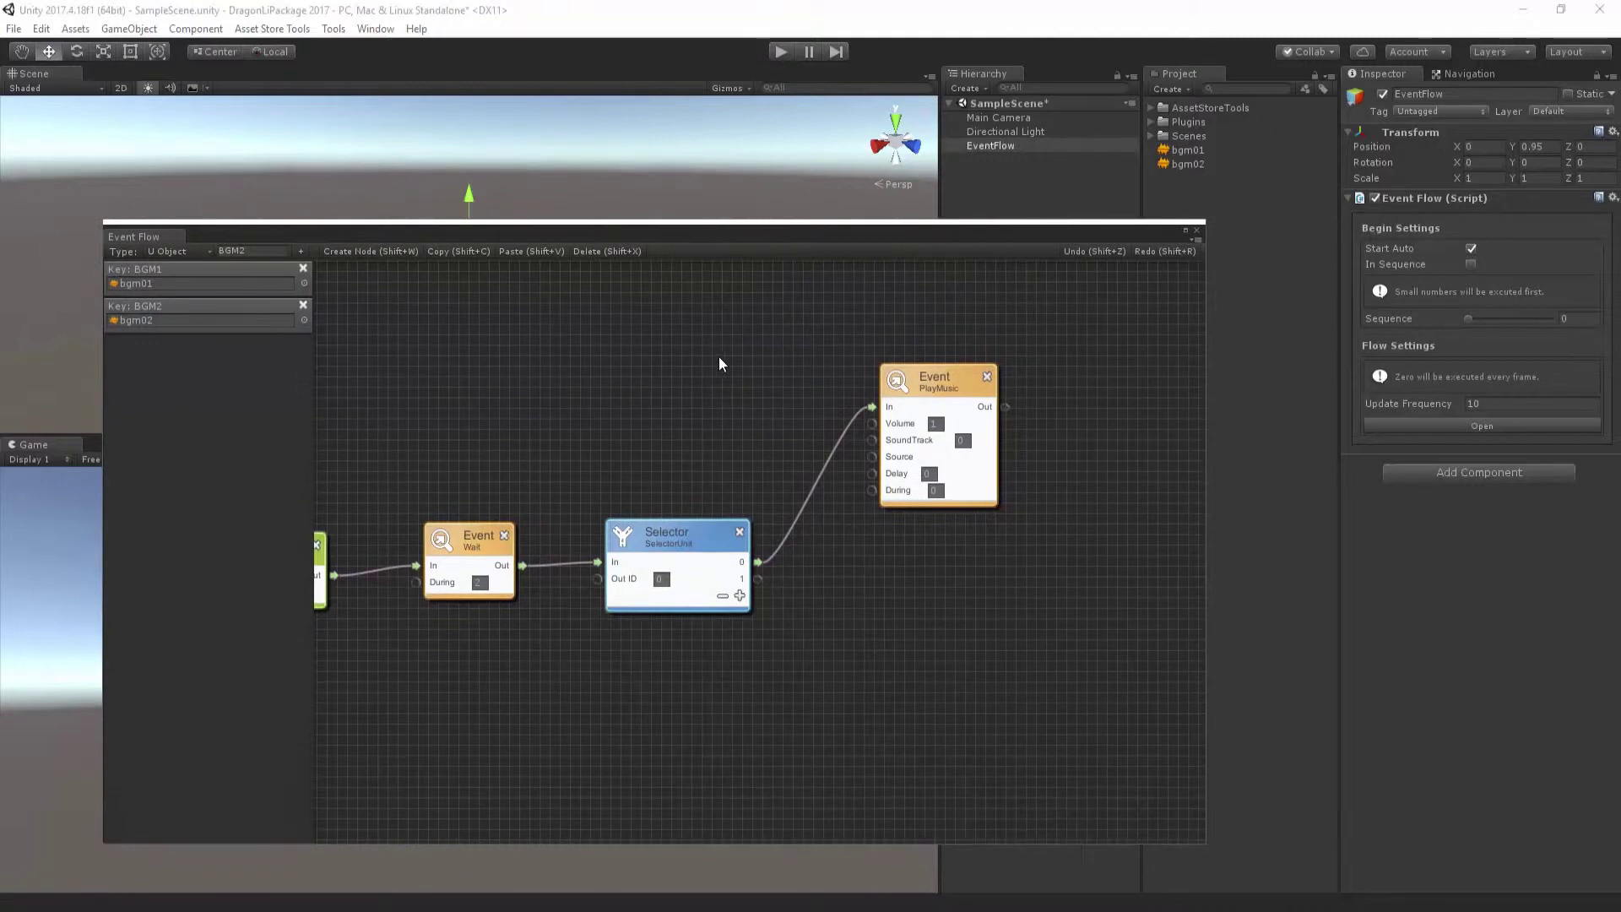
Add a Reference variety node for BGM1 above the Selector and connect its Value to the PlayMusic node's Source
right_click(684, 384)
click(727, 387)
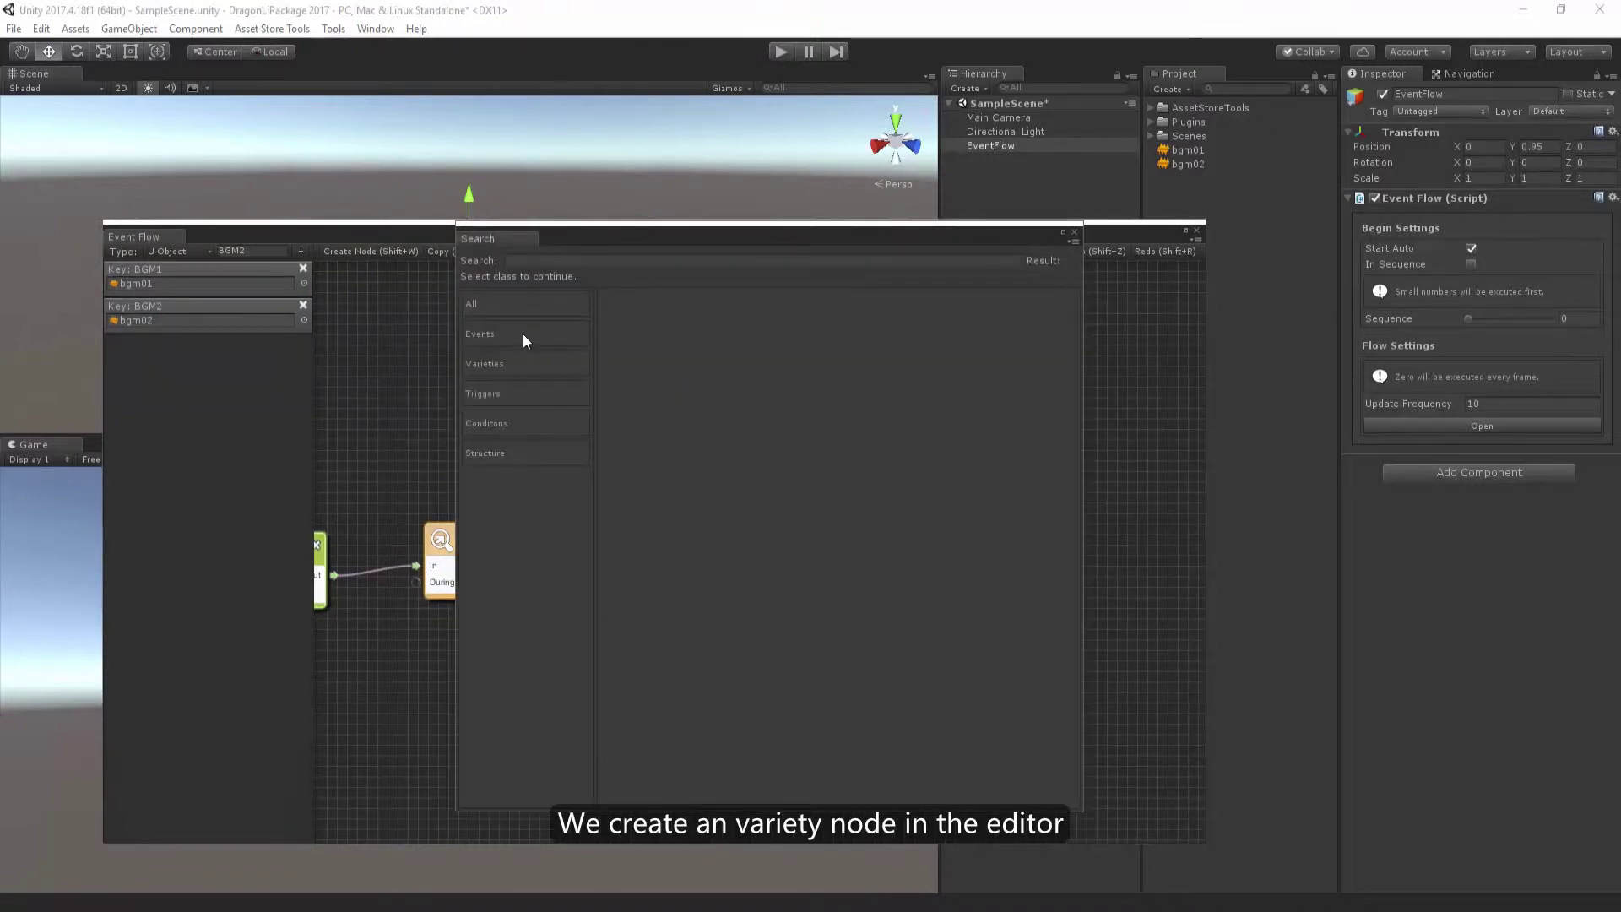
click(524, 380)
click(701, 306)
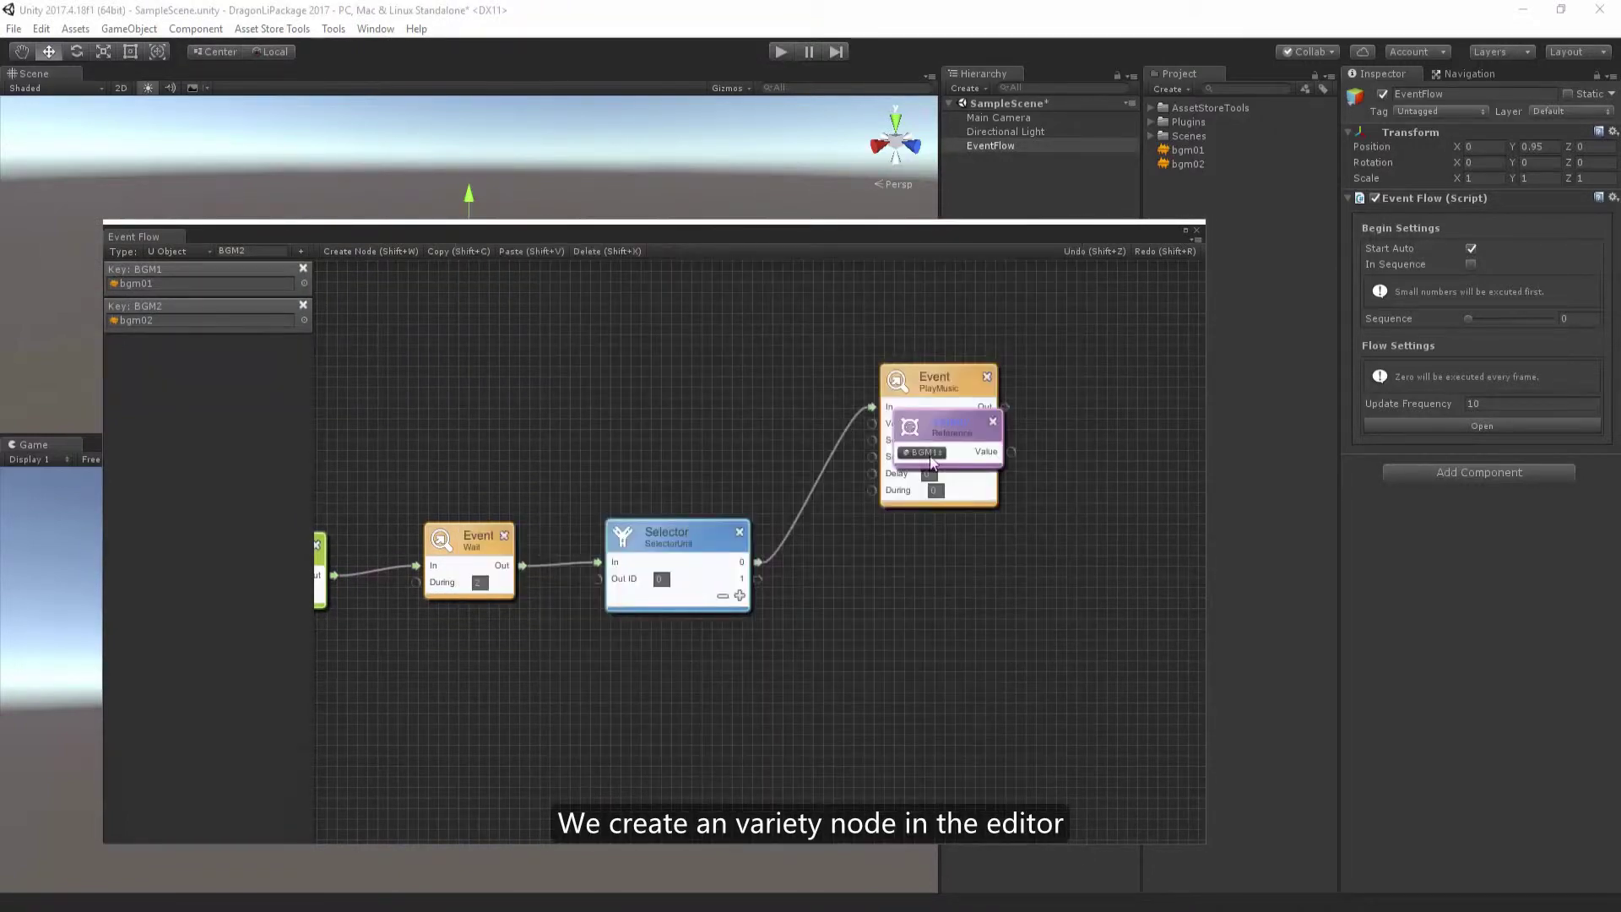
drag(784, 421, 674, 407)
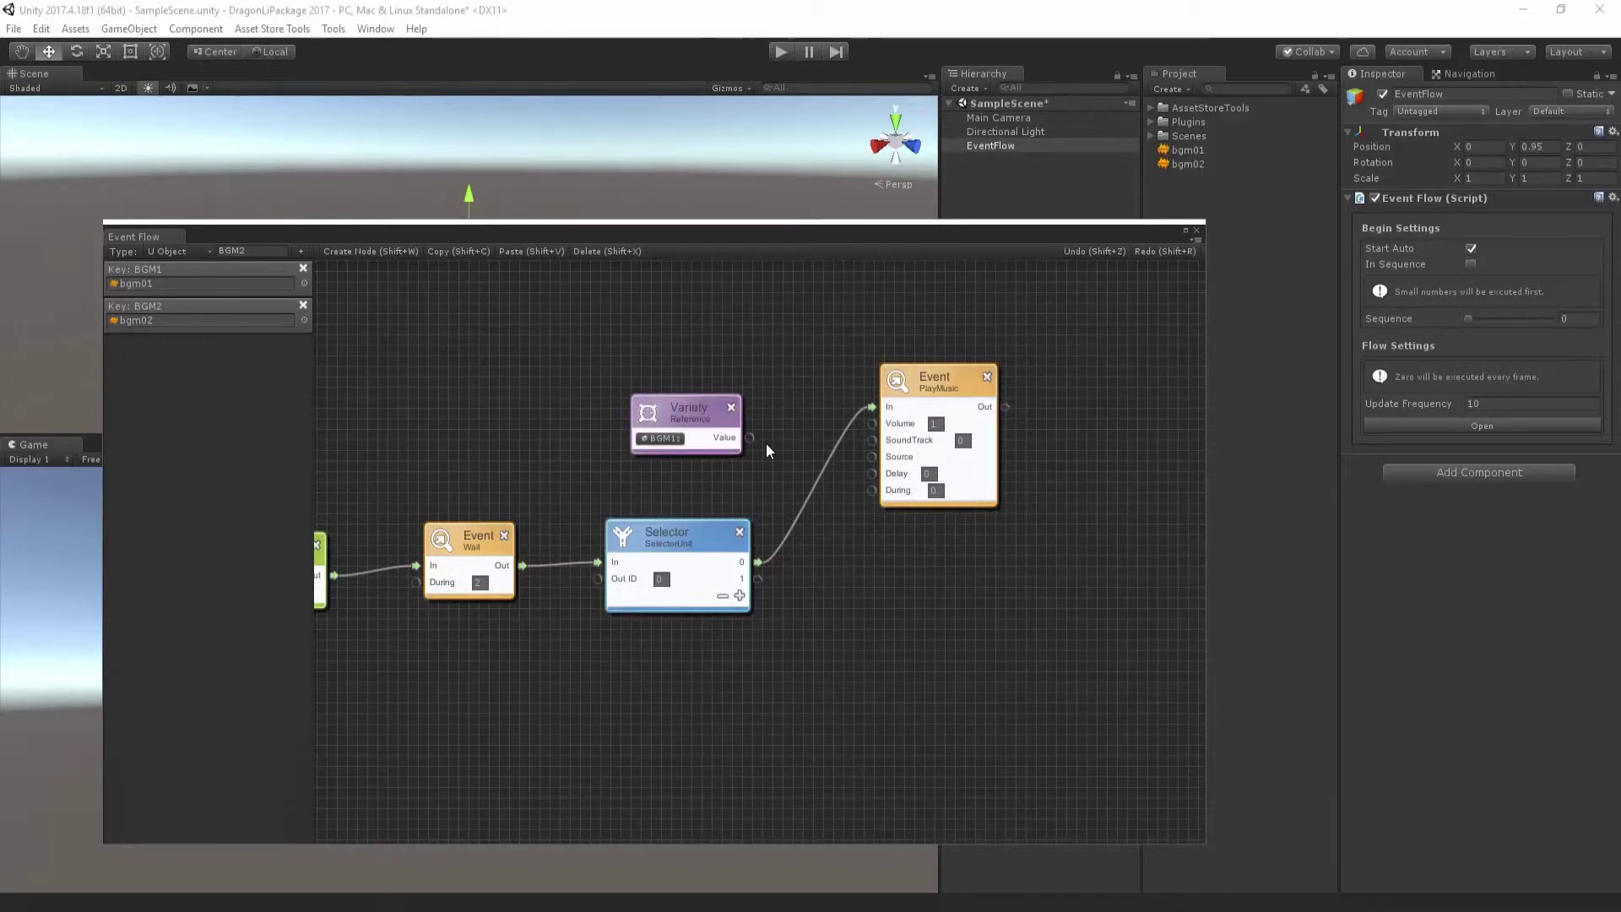
drag(750, 438, 874, 460)
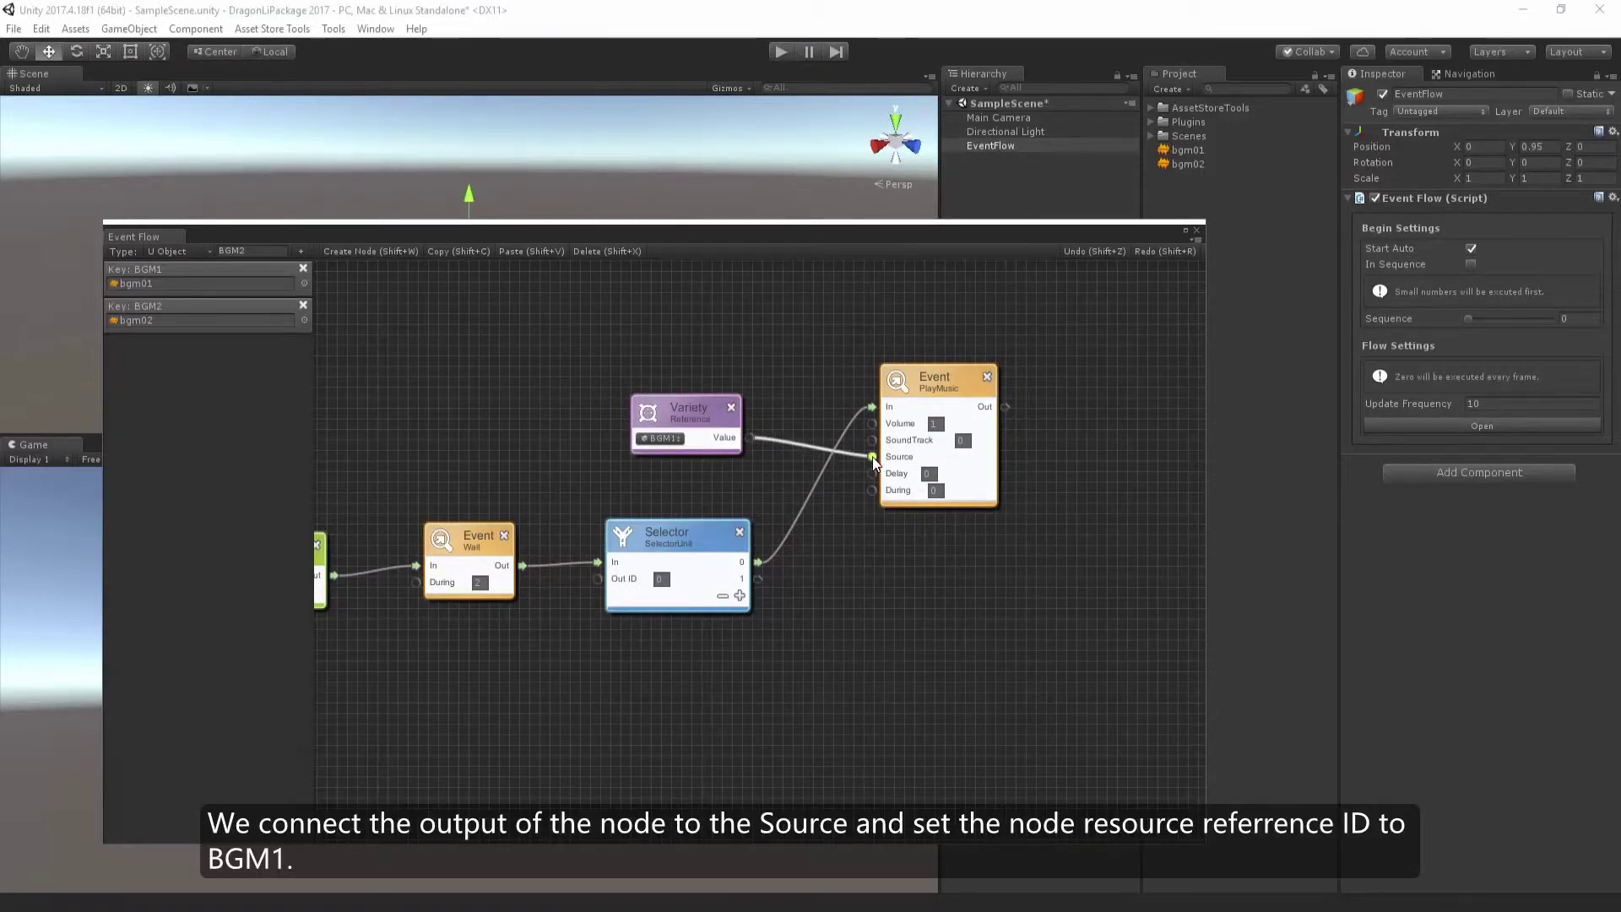
Set the Reference variety node to BGM1 and line it up with the PlayMusic node's Source input
click(661, 440)
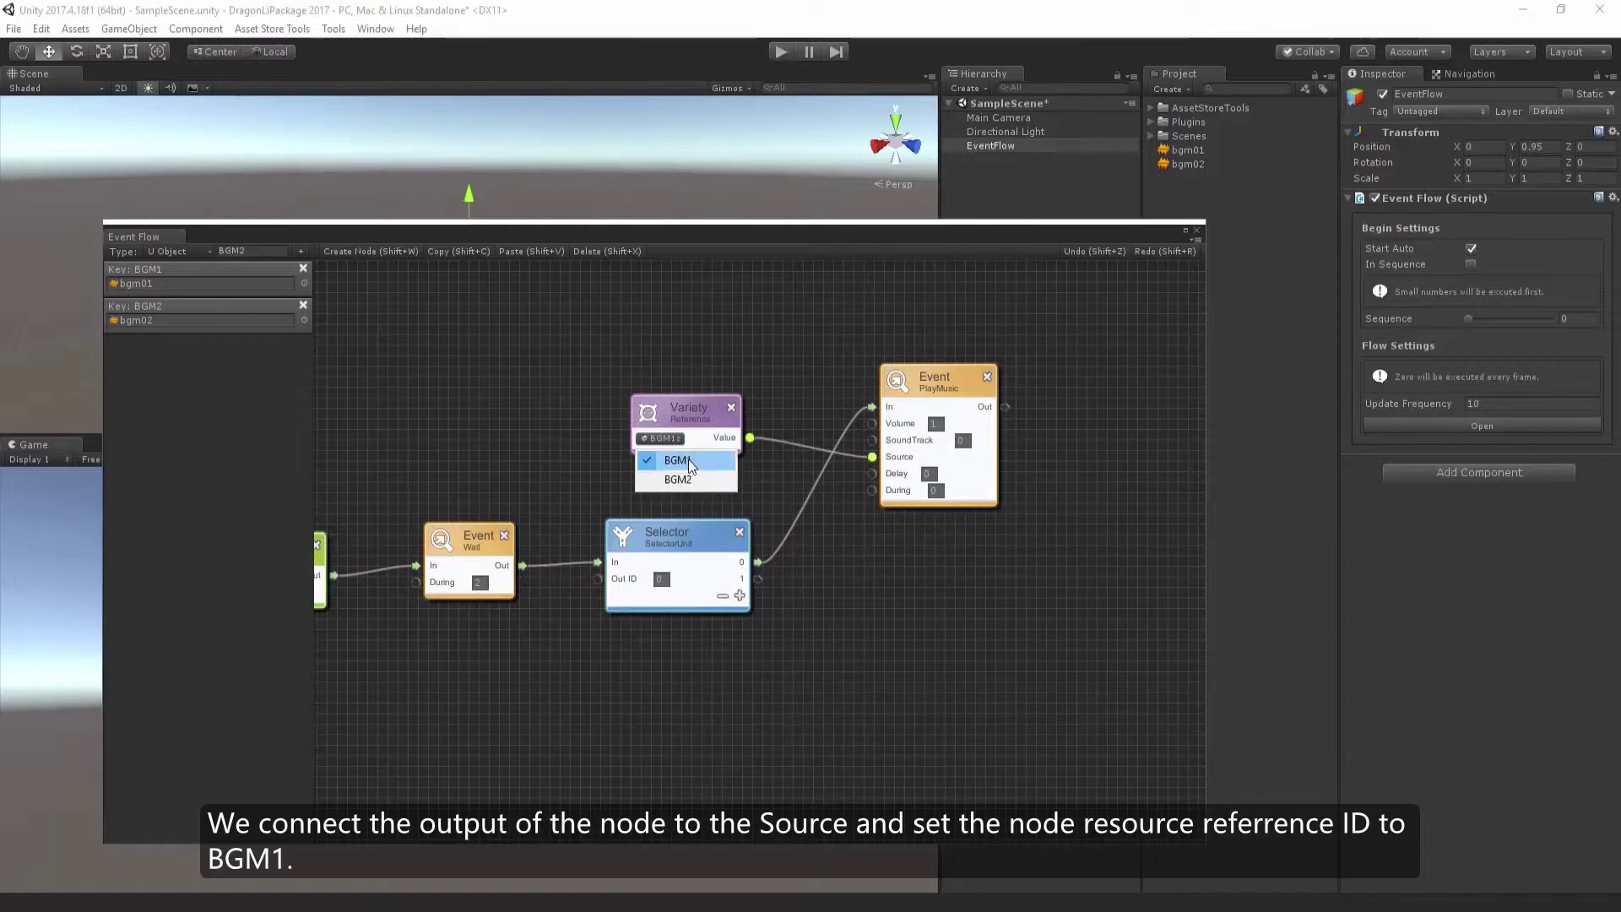
click(687, 463)
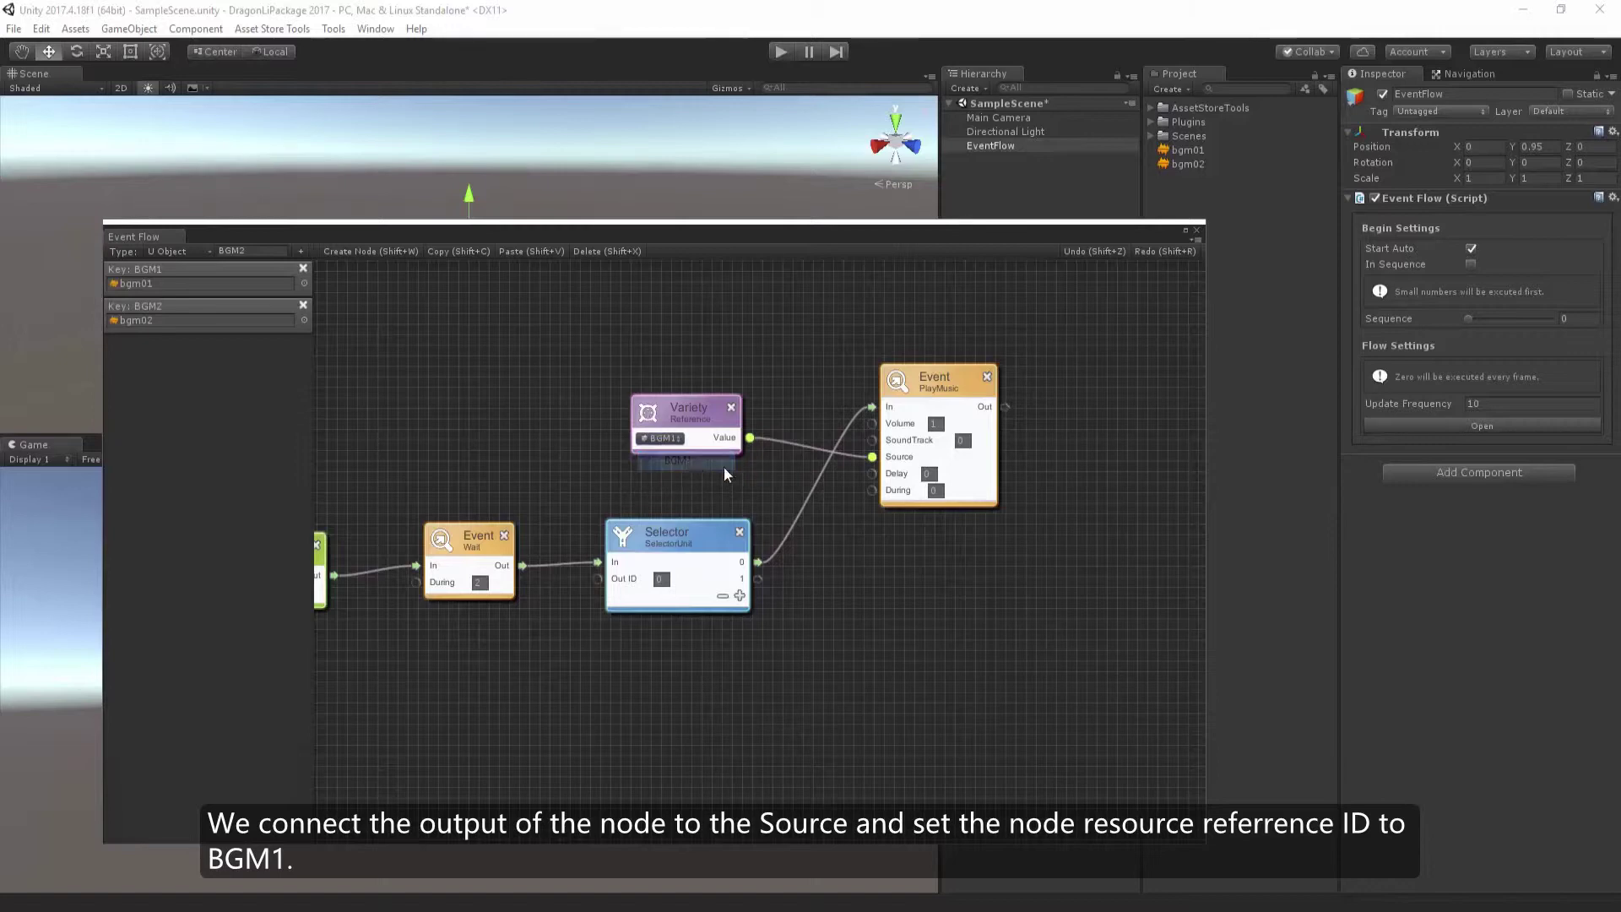
drag(693, 422, 694, 441)
Duplicate the PlayMusic event node and place the copy directly below the original
middle_drag(887, 556, 817, 503)
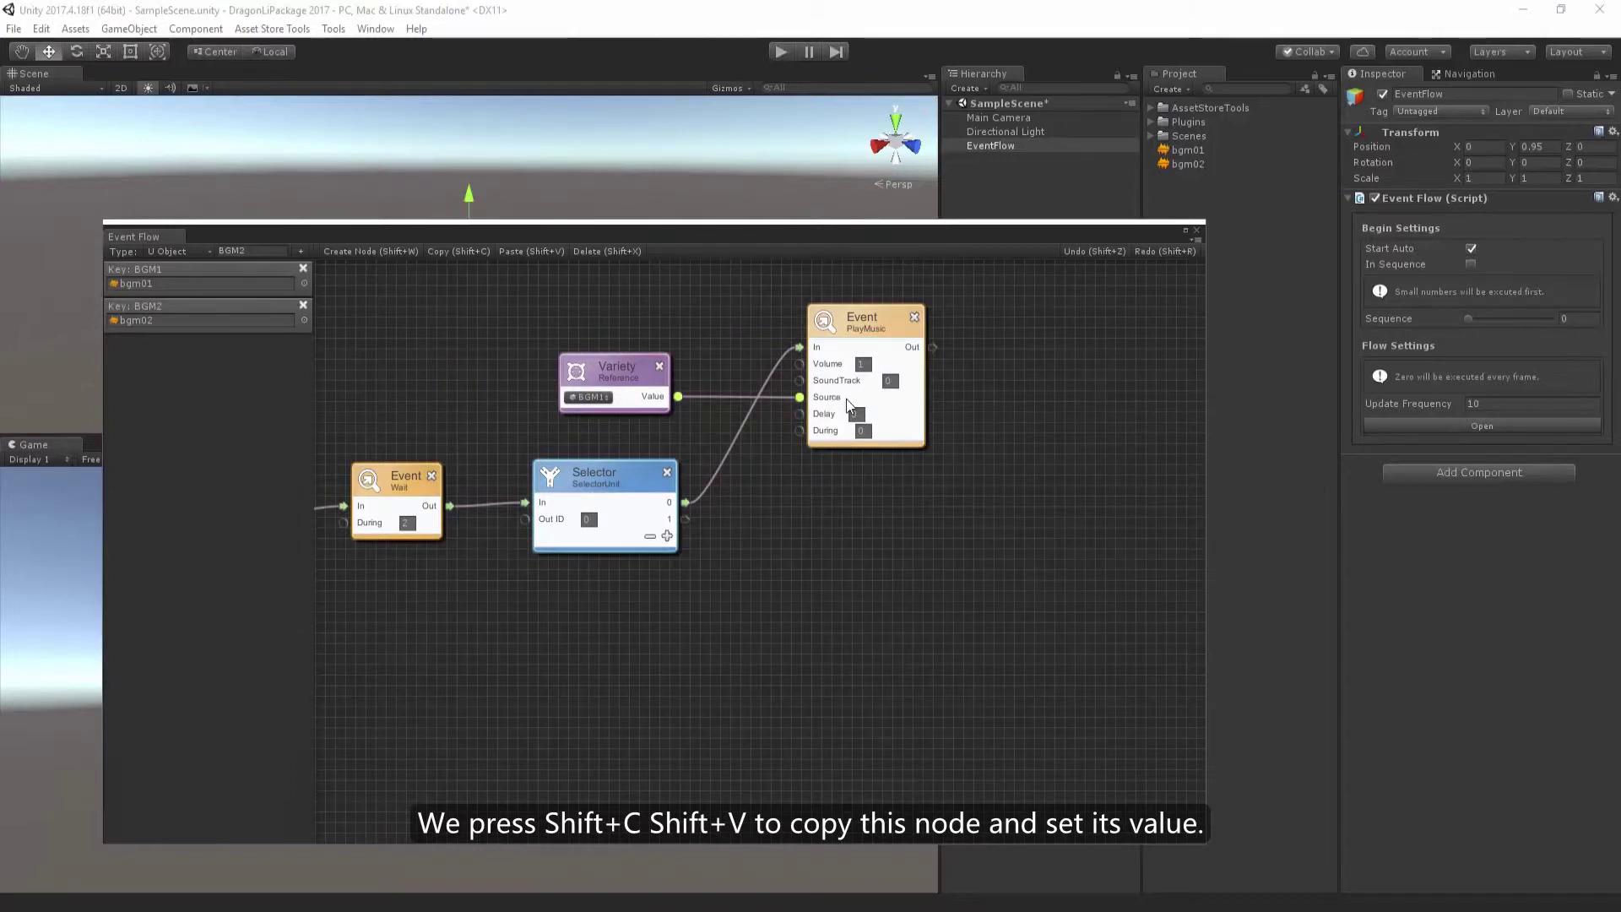
key(shift+c)
key(shift+v)
drag(919, 372, 875, 559)
Connect the Selector's output 1 to the copied PlayMusic node's In, setting its Volume to 1 and During to 2 on both PlayMusic nodes
drag(684, 519, 798, 584)
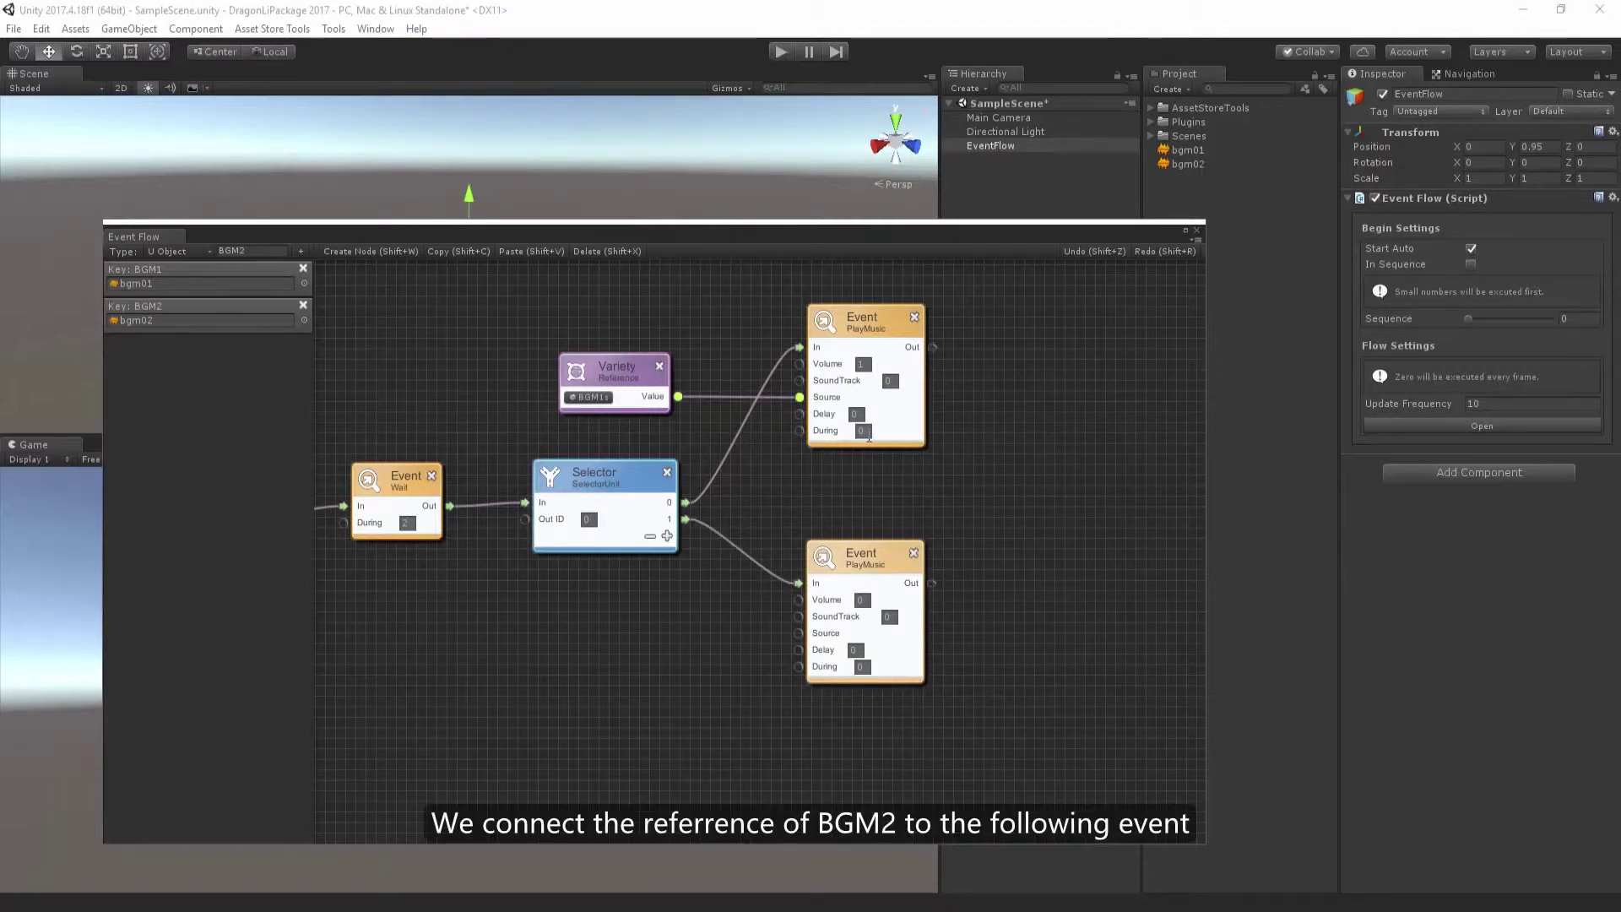
click(861, 666)
text(2)
Duplicate the Reference variety node, set the copy to BGM2 and connect its Value to the lower PlayMusic node's Source
click(608, 361)
key(shift+c)
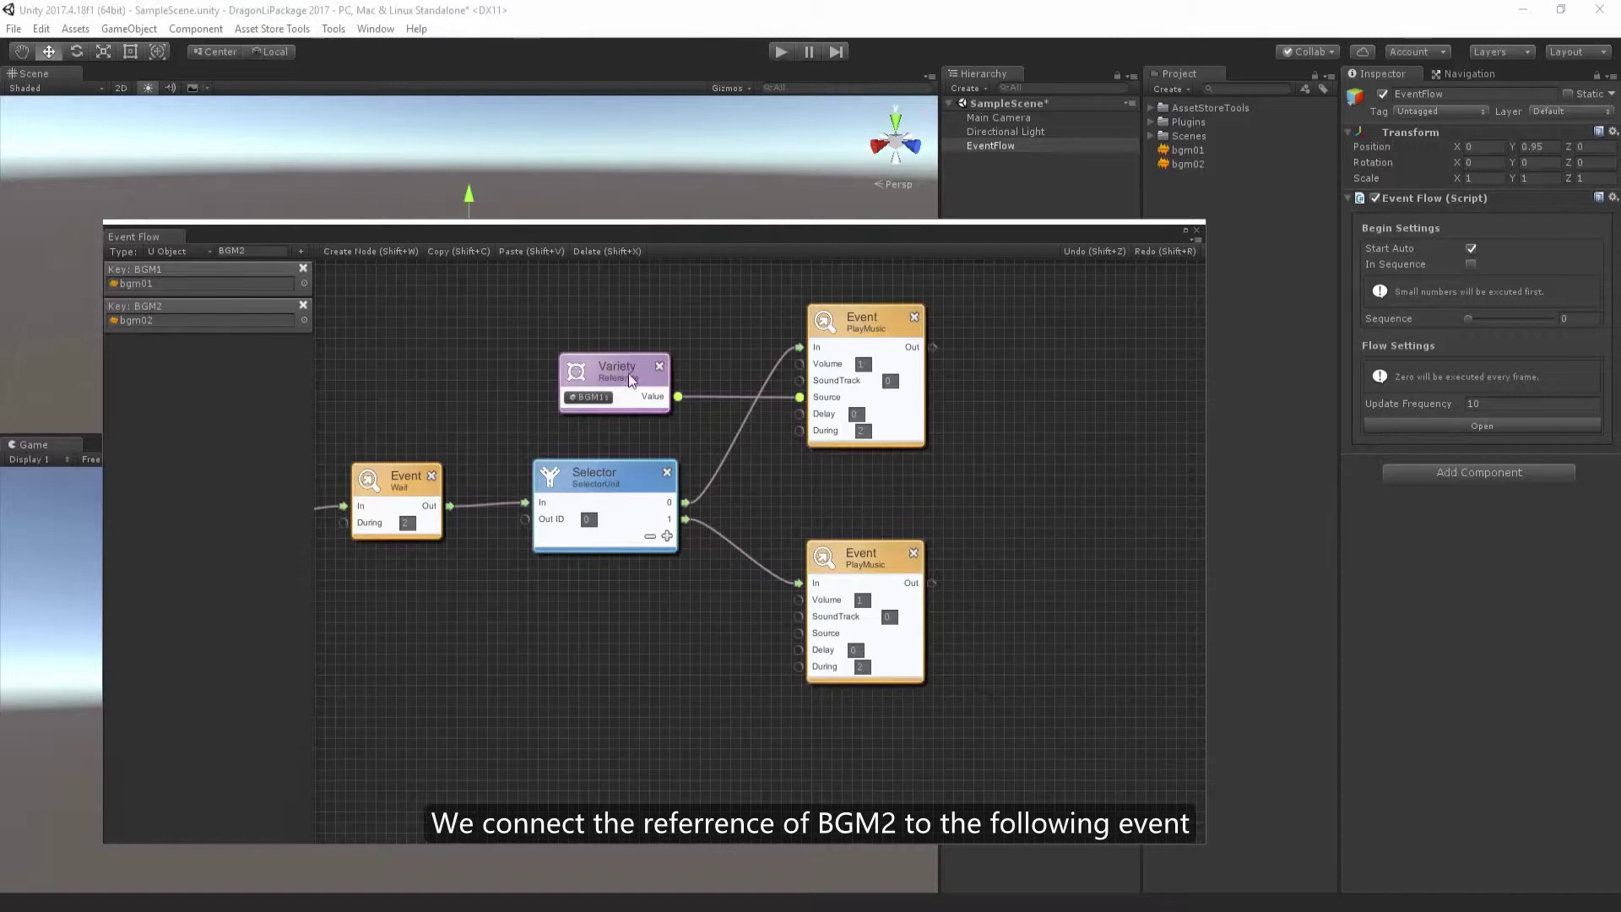
key(shift+v)
drag(668, 405, 799, 632)
click(585, 667)
click(610, 713)
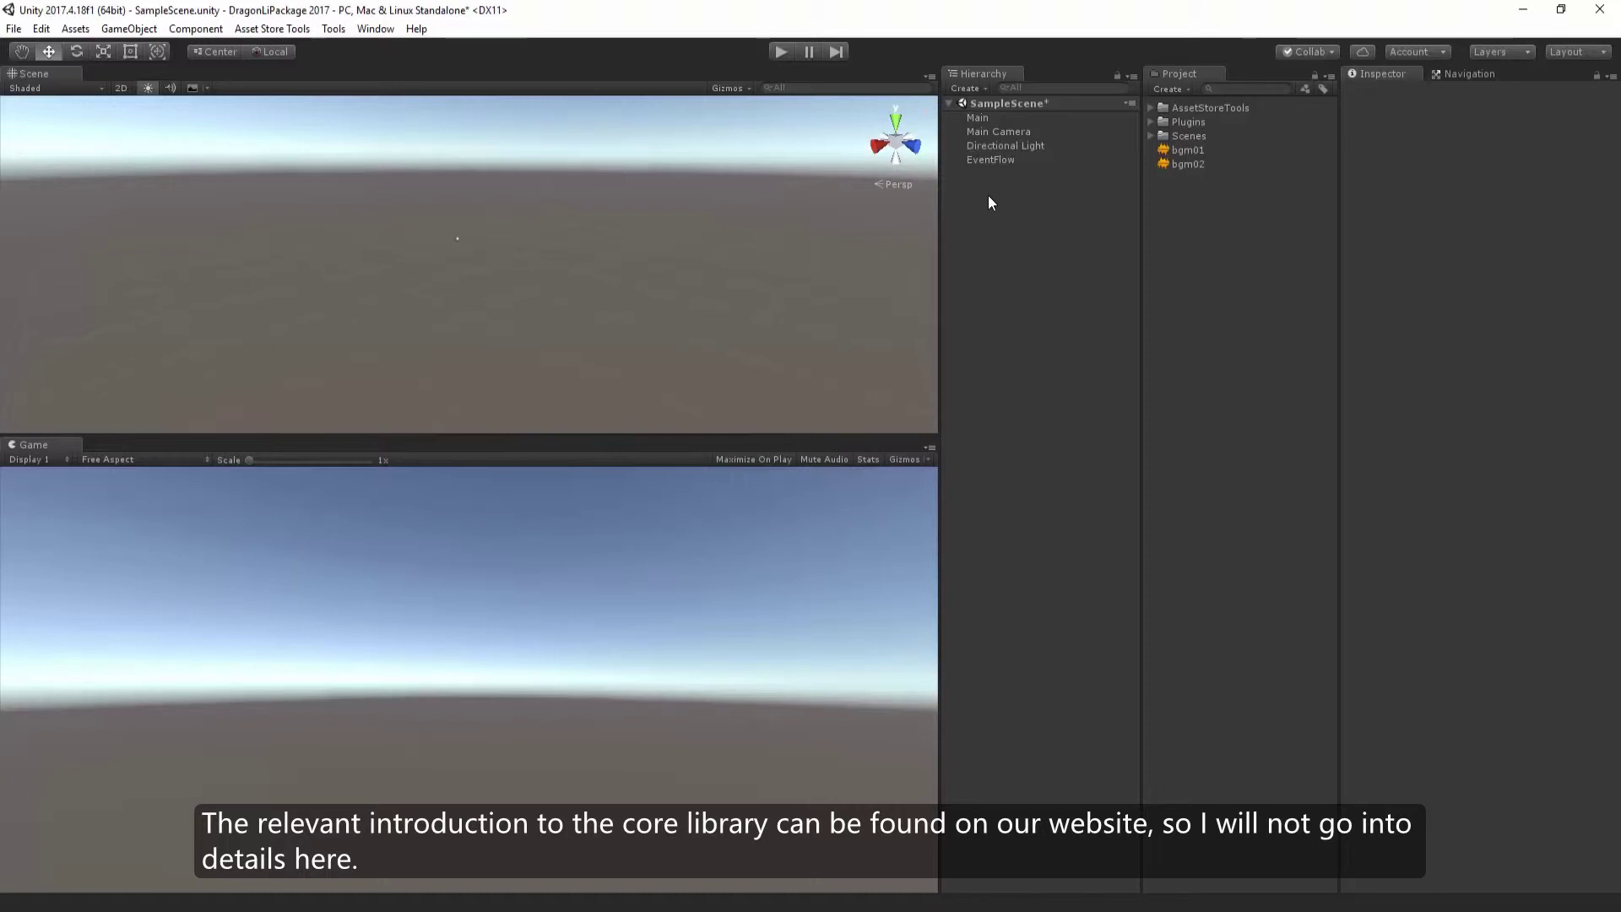
Add the Framework Initializer component to the Main object and save the scene
click(996, 120)
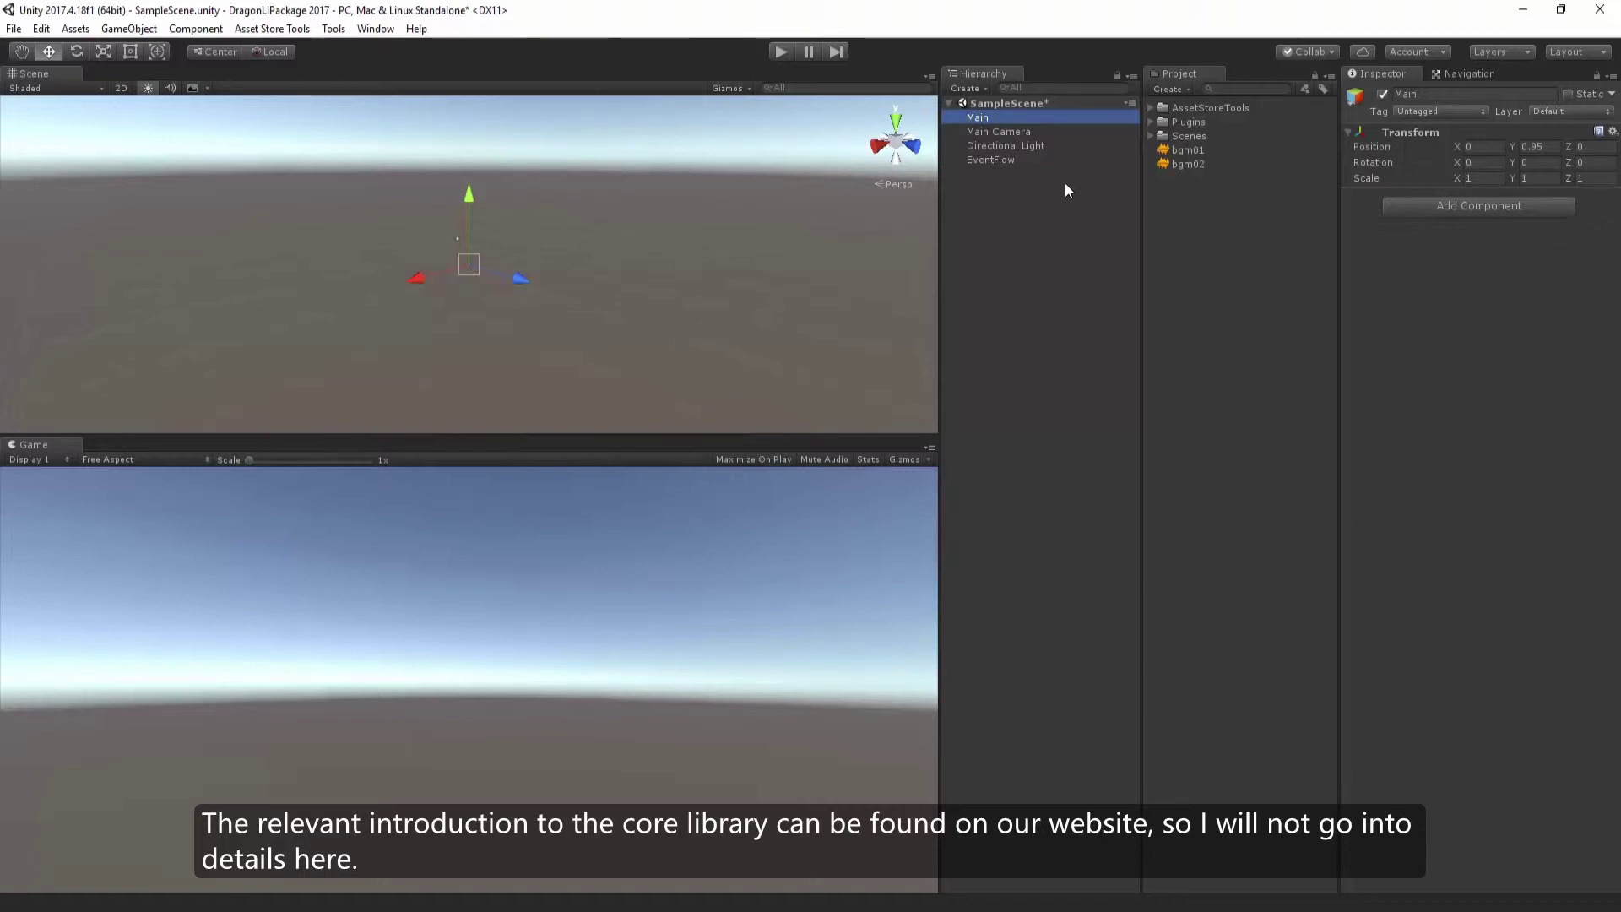
click(1490, 210)
text(Fra)
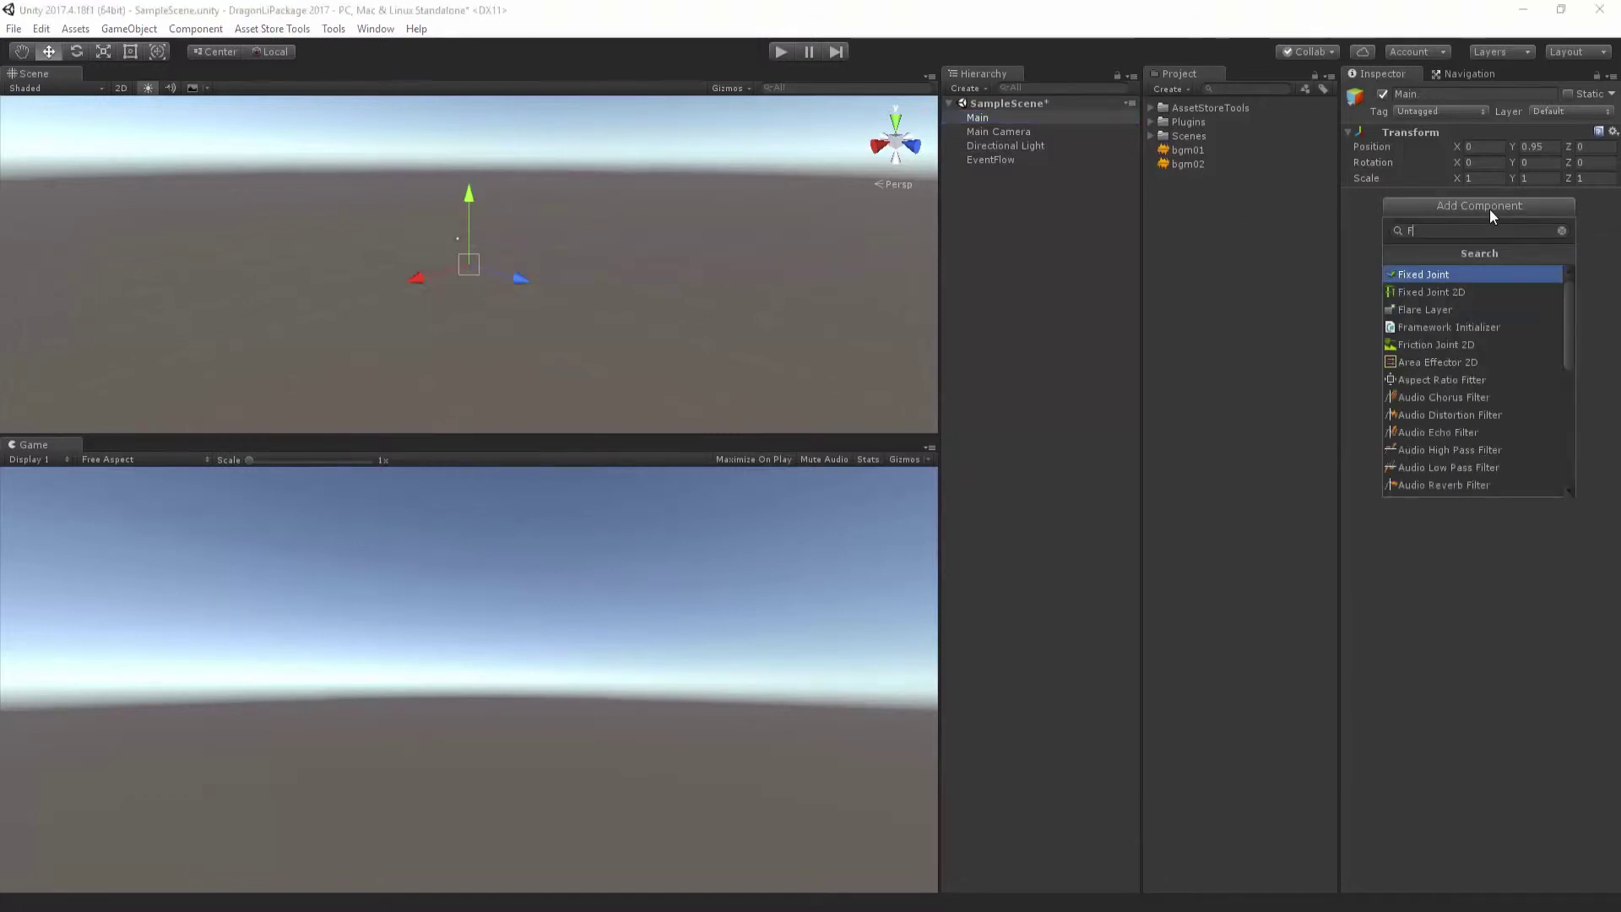
click(1468, 274)
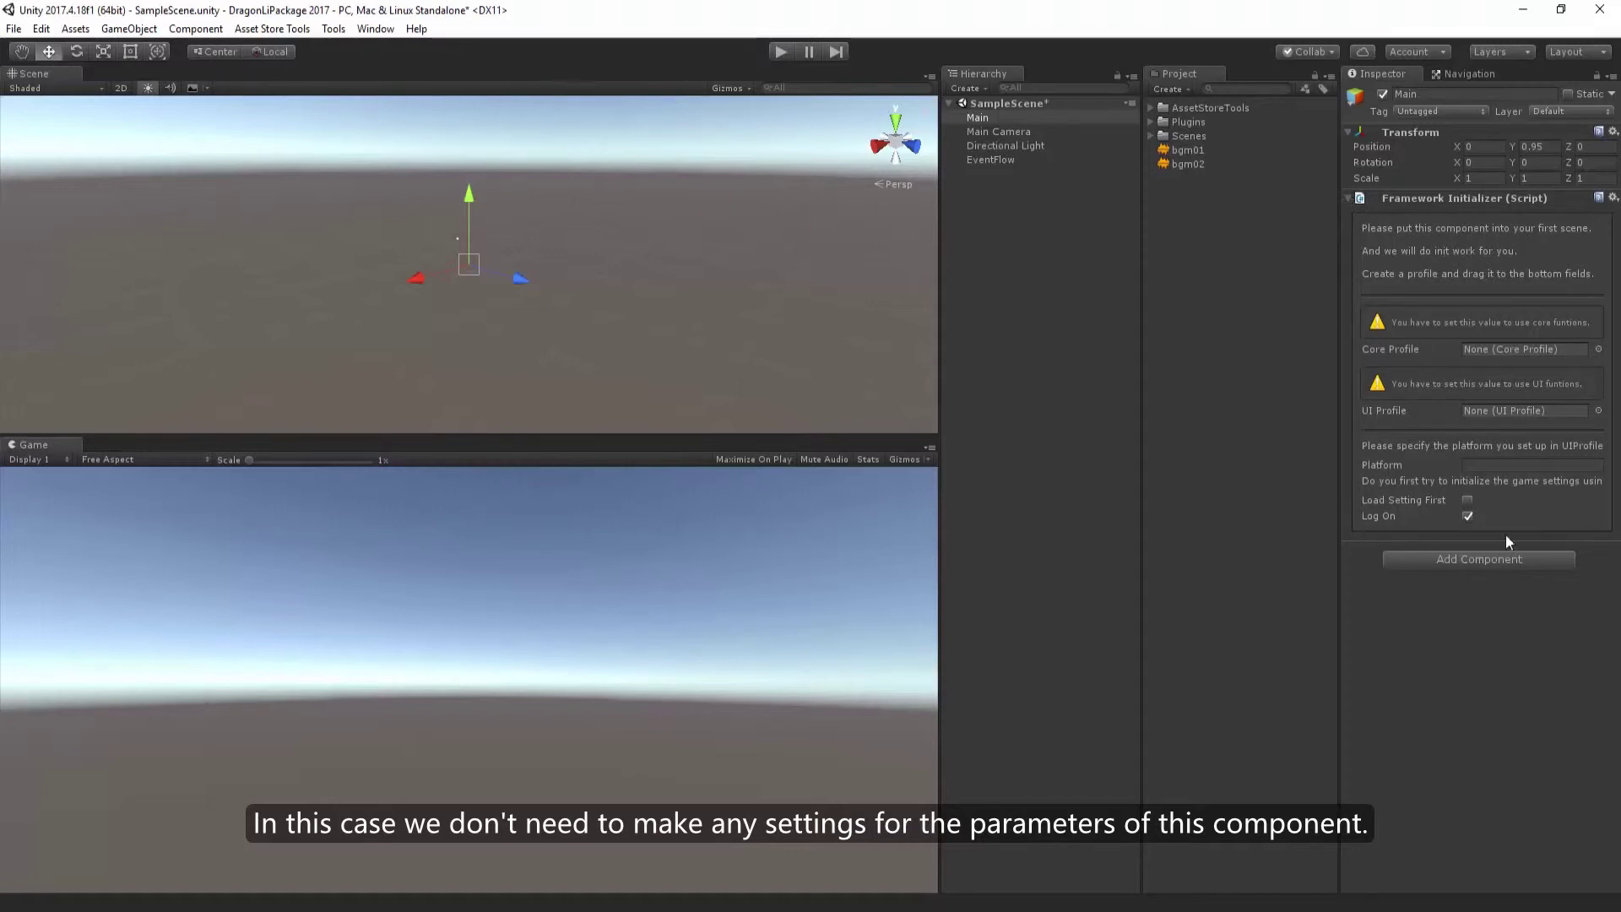
key(ctrl+s)
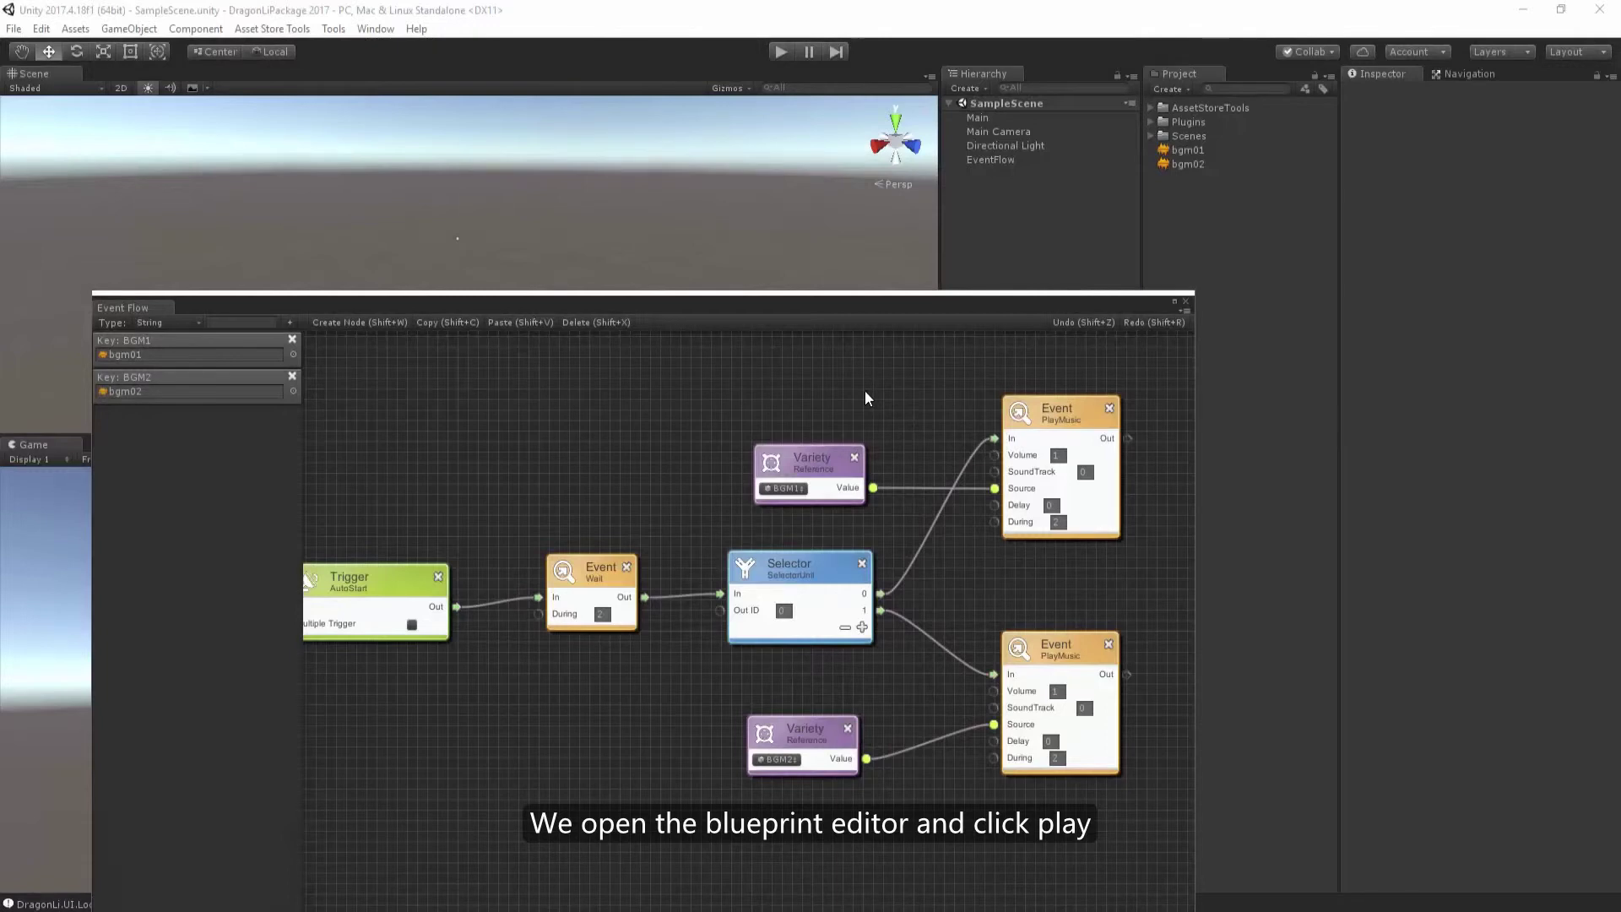
Run the scene to test the event flow through the Selector's output 0, and stop it
click(782, 52)
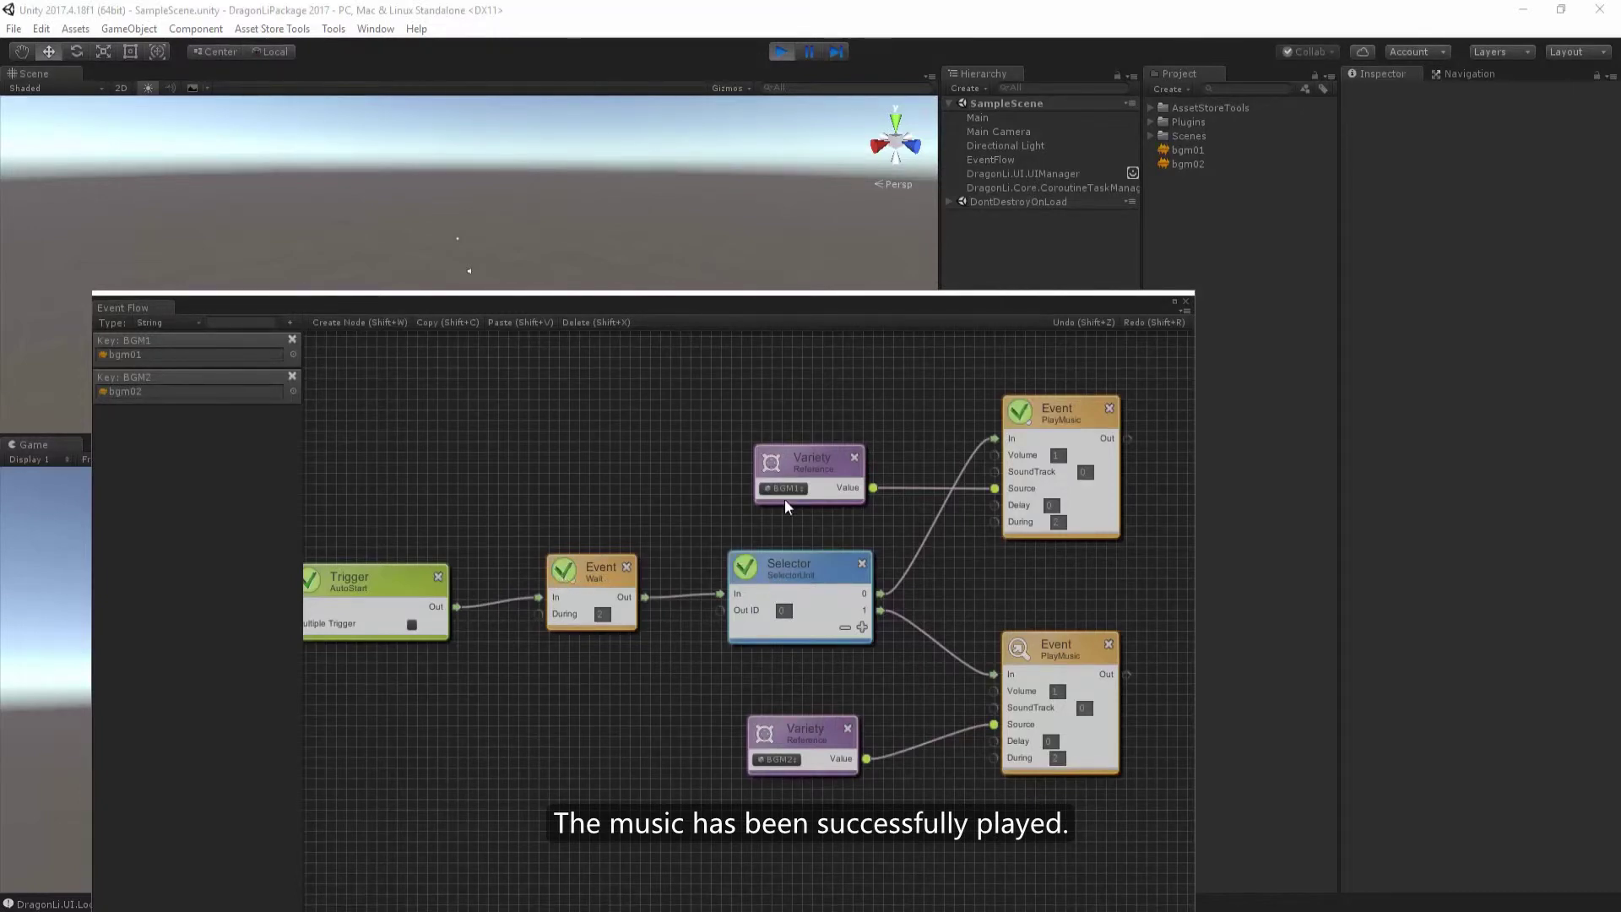
click(782, 52)
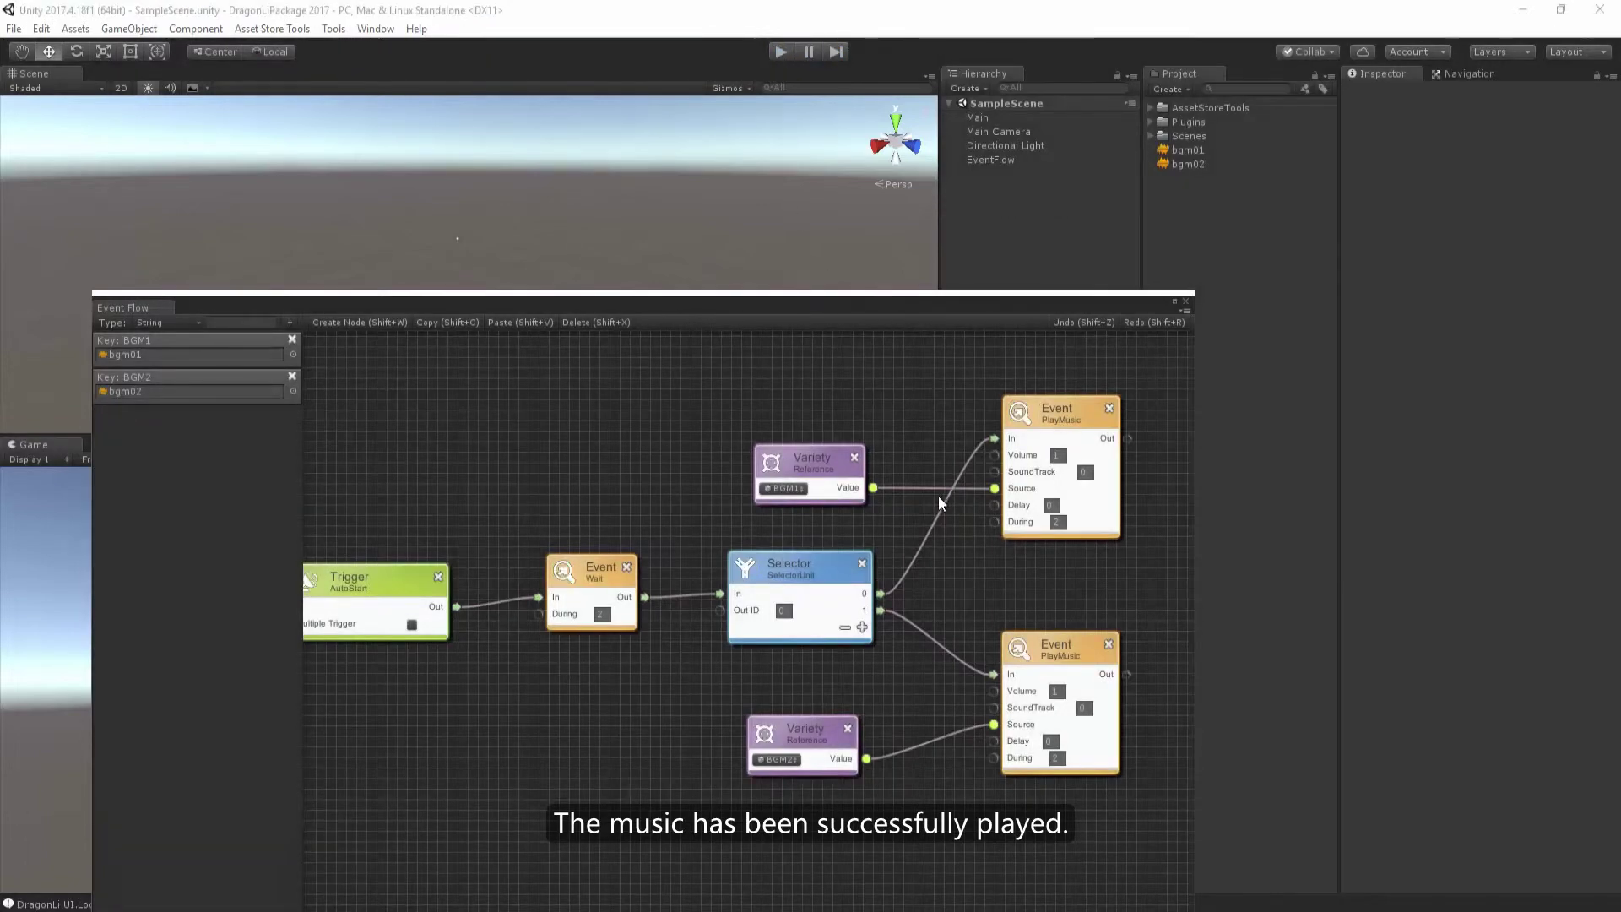
Set the Selector's Out ID to 1 and run the scene to test the second music branch
click(783, 611)
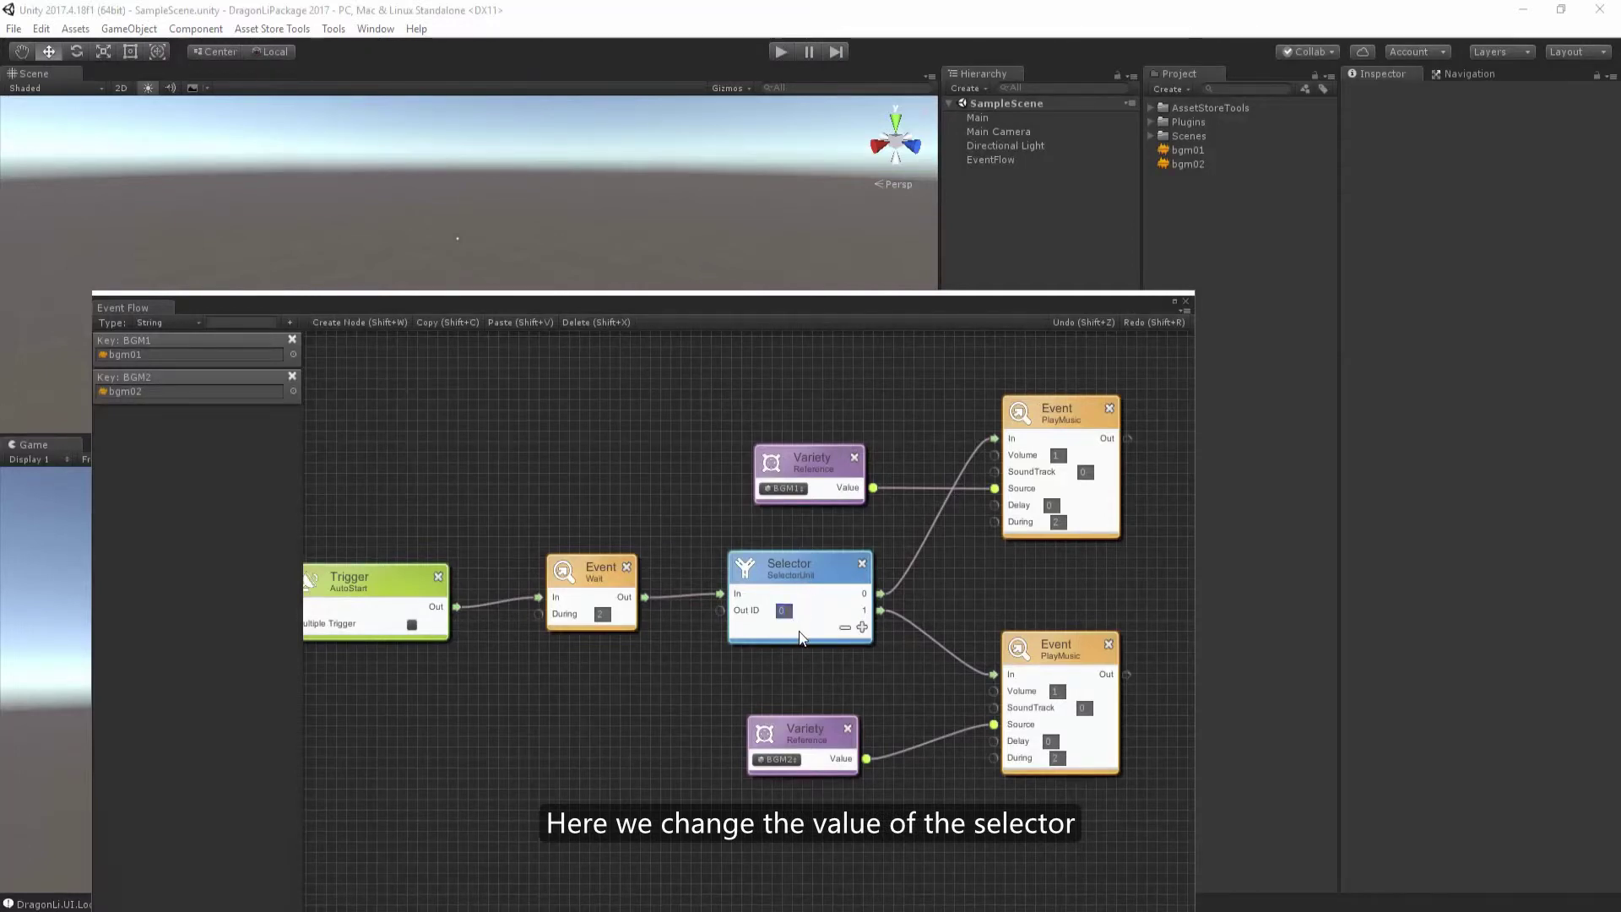
text(1)
key(Return)
click(783, 53)
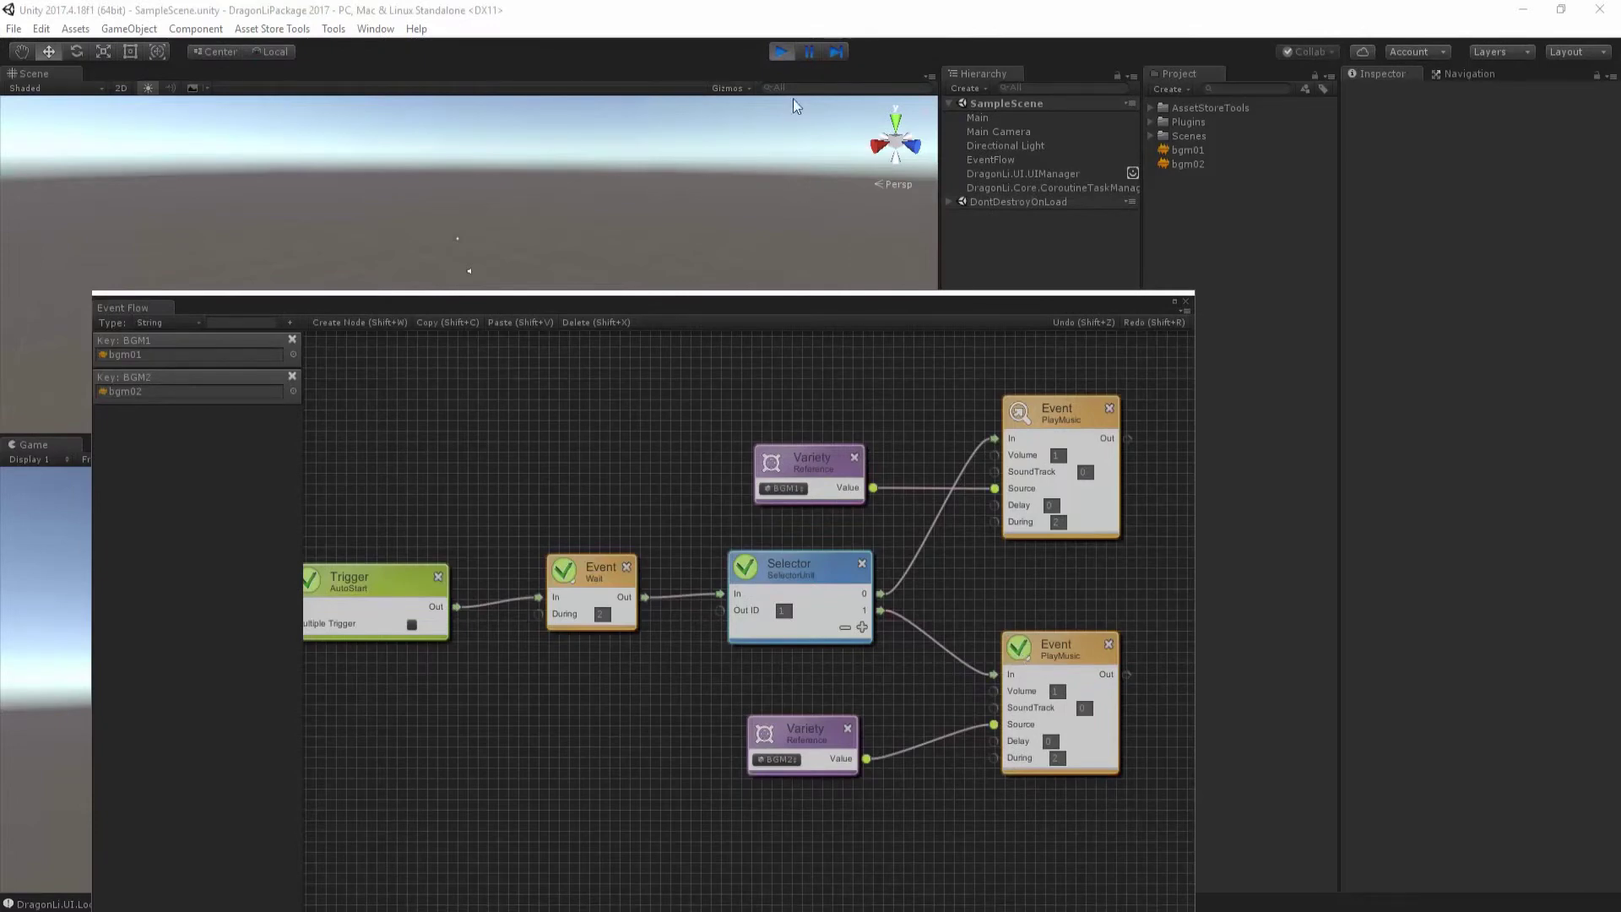
click(785, 51)
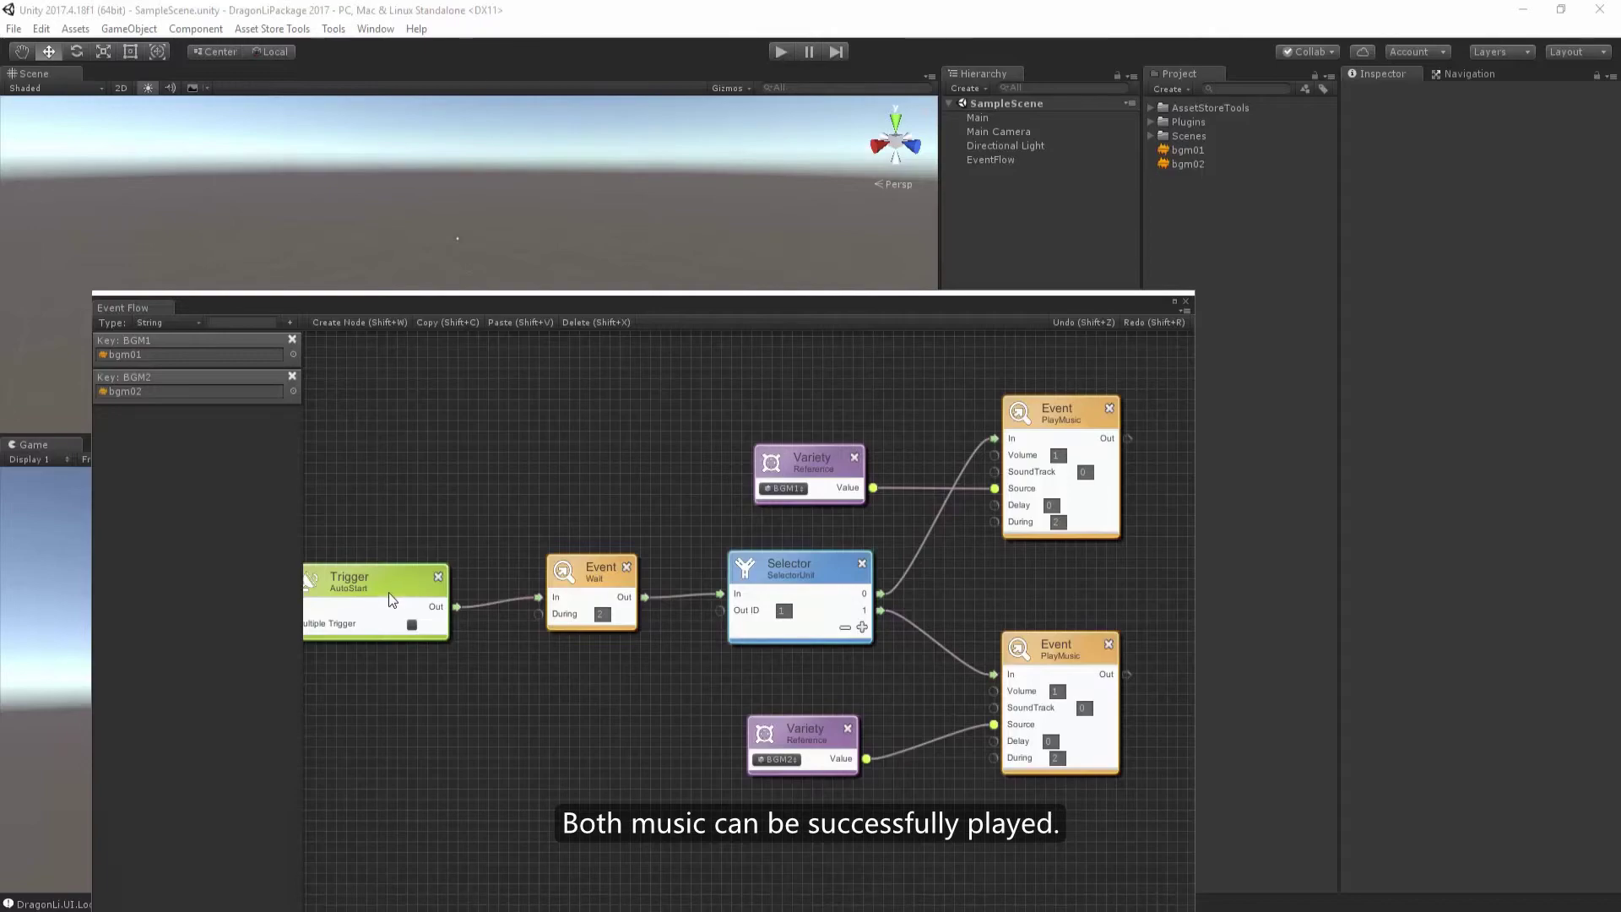
Align the AutoStart trigger with the Wait node and move the Wait node slightly closer to the trigger
drag(389, 594, 403, 579)
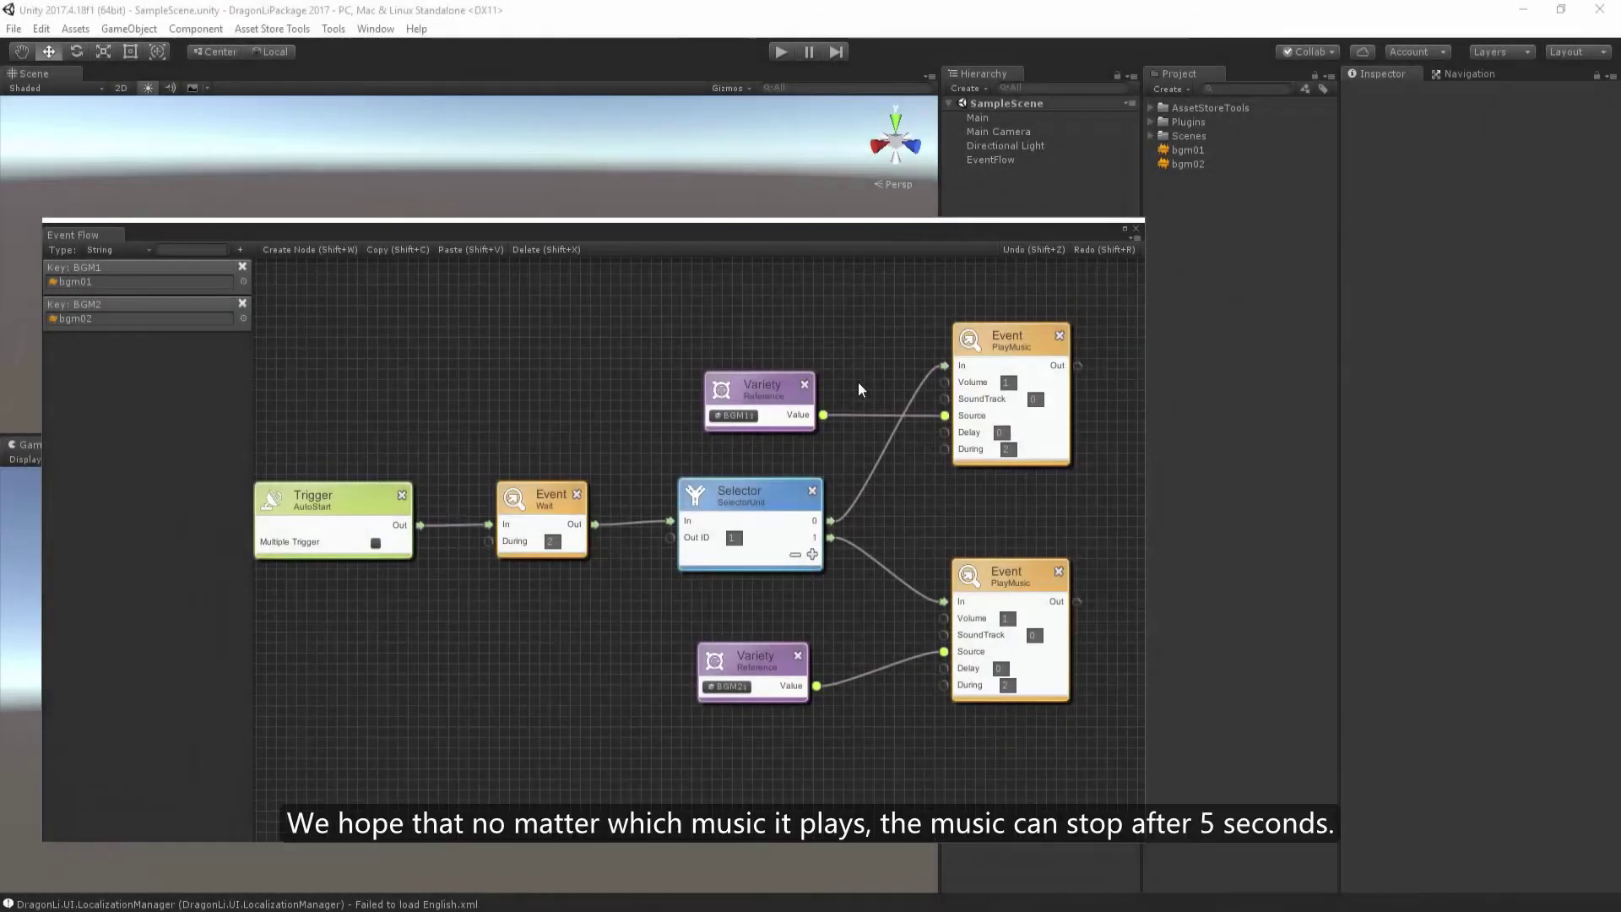
middle_drag(858, 381, 790, 334)
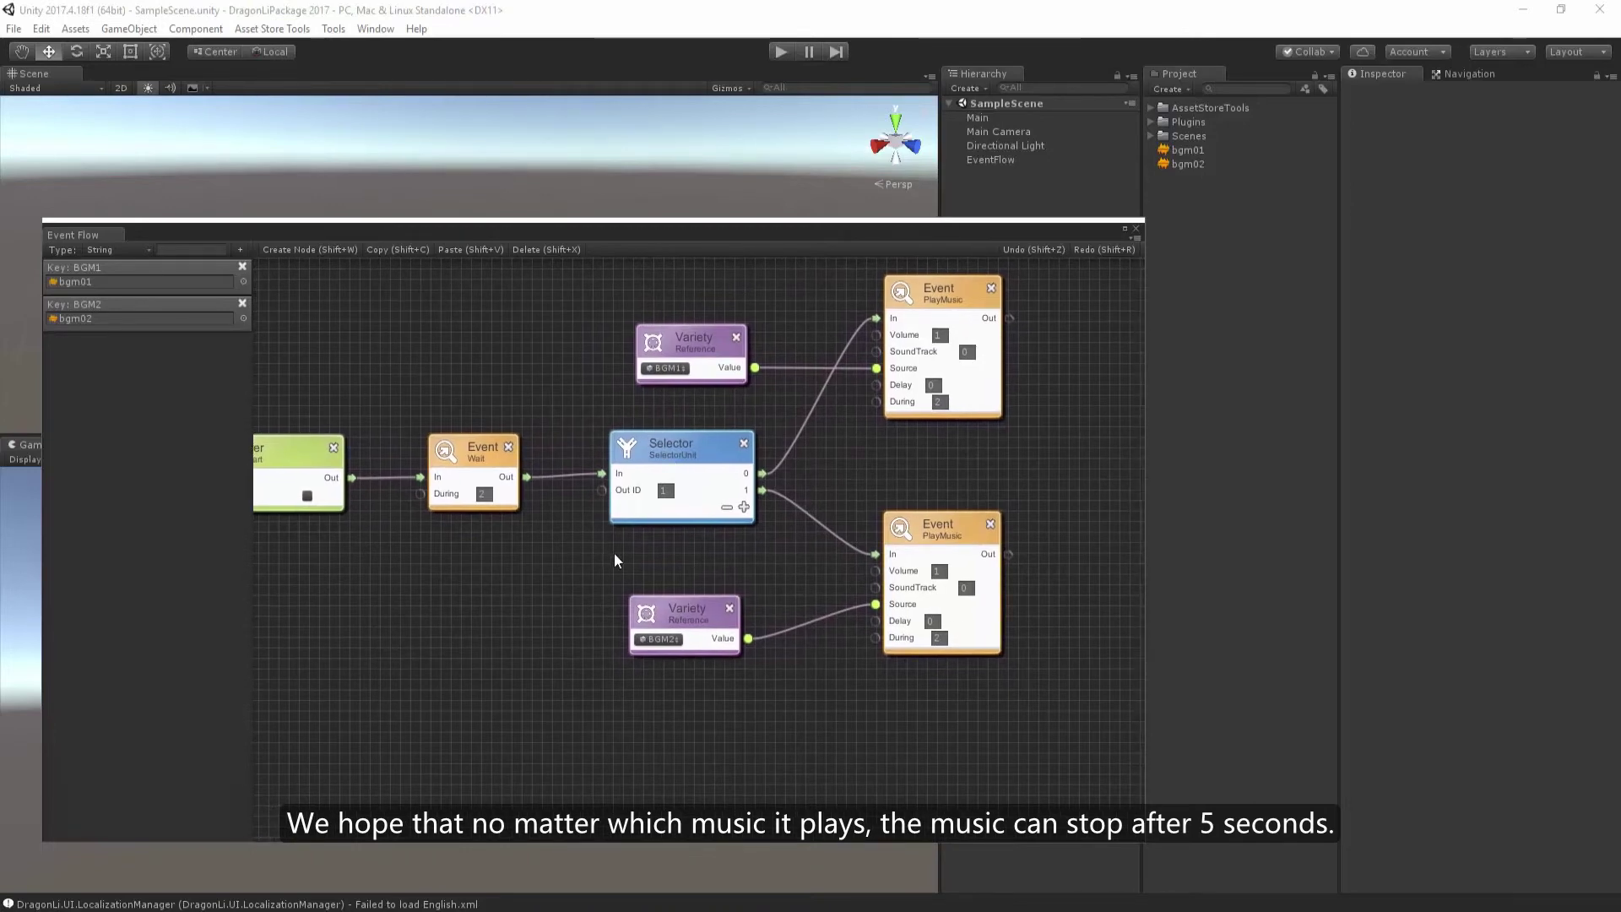
middle_drag(614, 553, 641, 546)
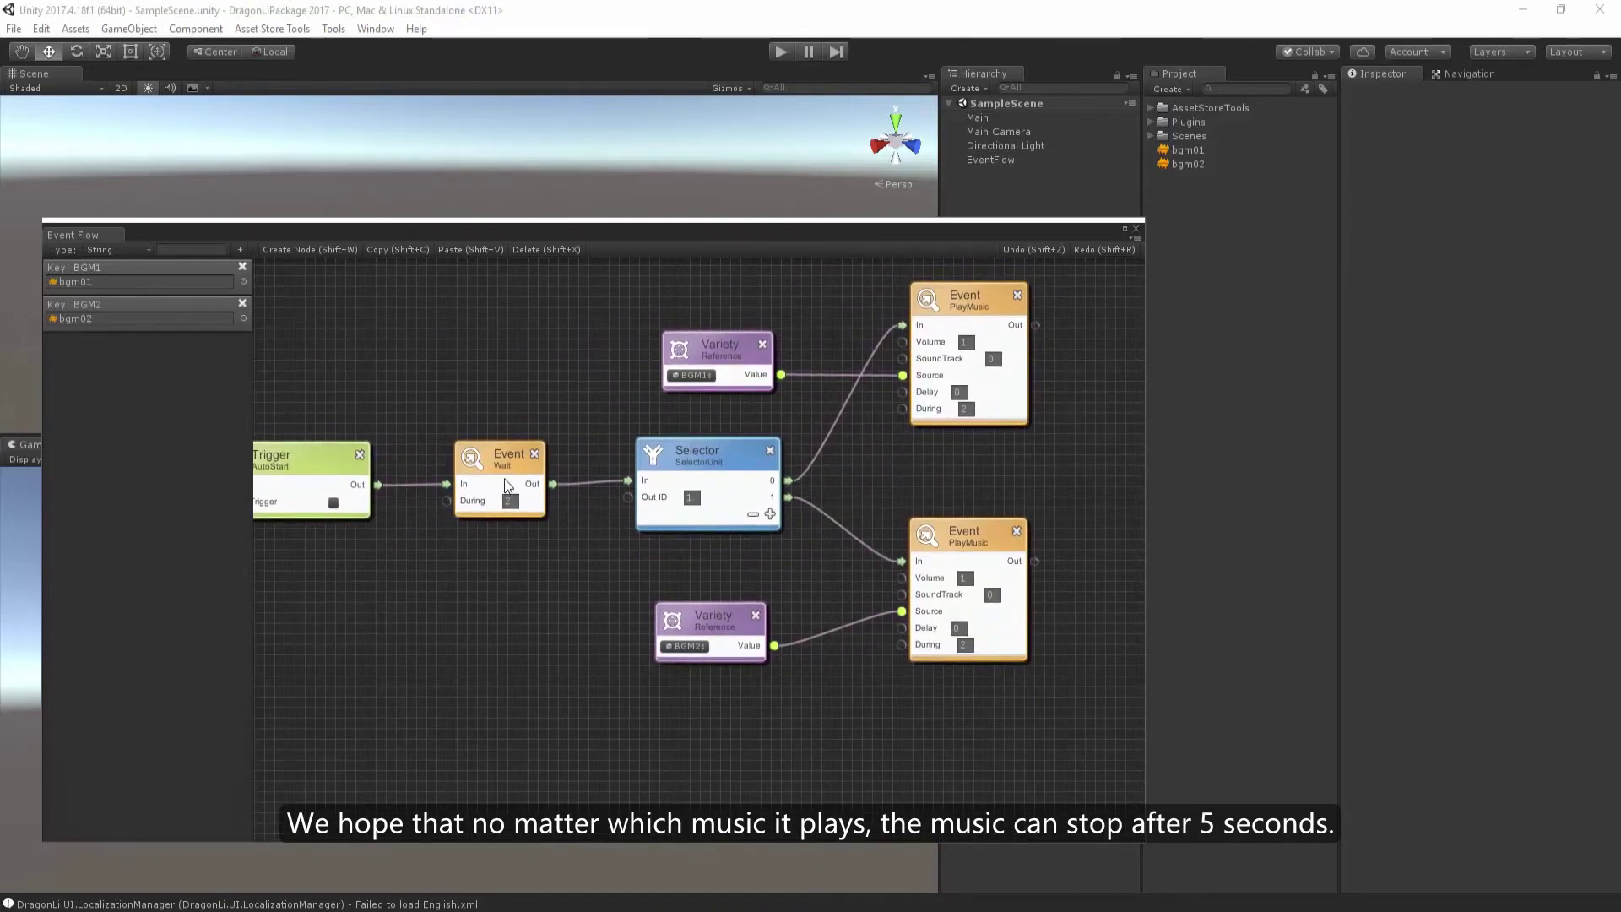
drag(505, 486, 484, 486)
Duplicate the Wait event node and place the copy below the BGM2 Reference node
middle_drag(646, 573, 682, 523)
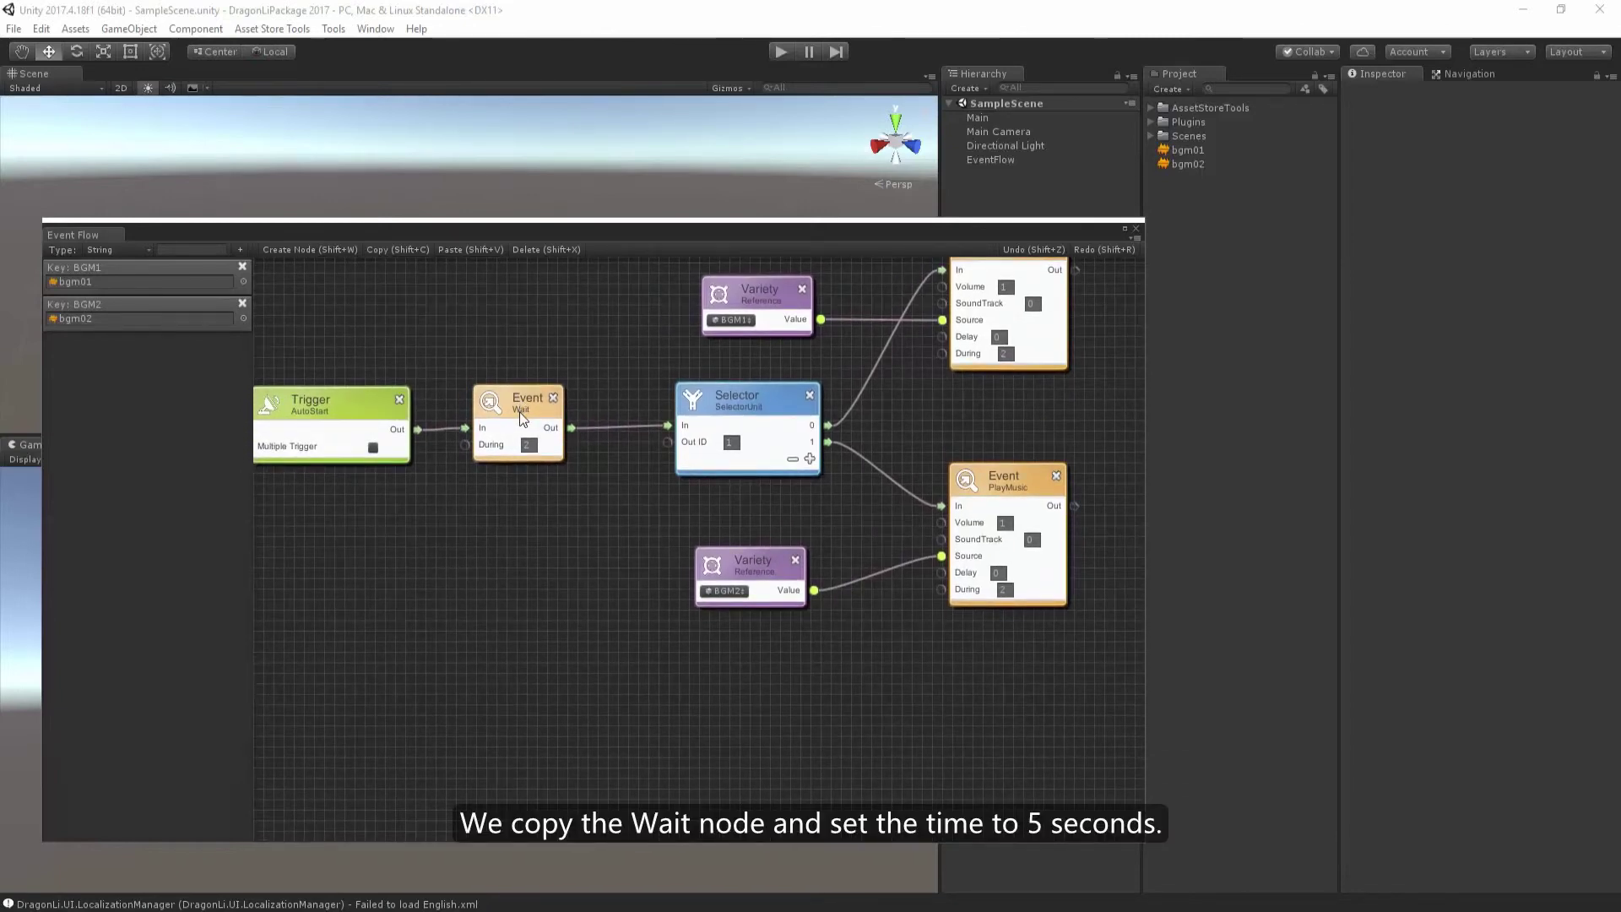
key(shift+c)
key(shift+v)
drag(576, 460, 672, 667)
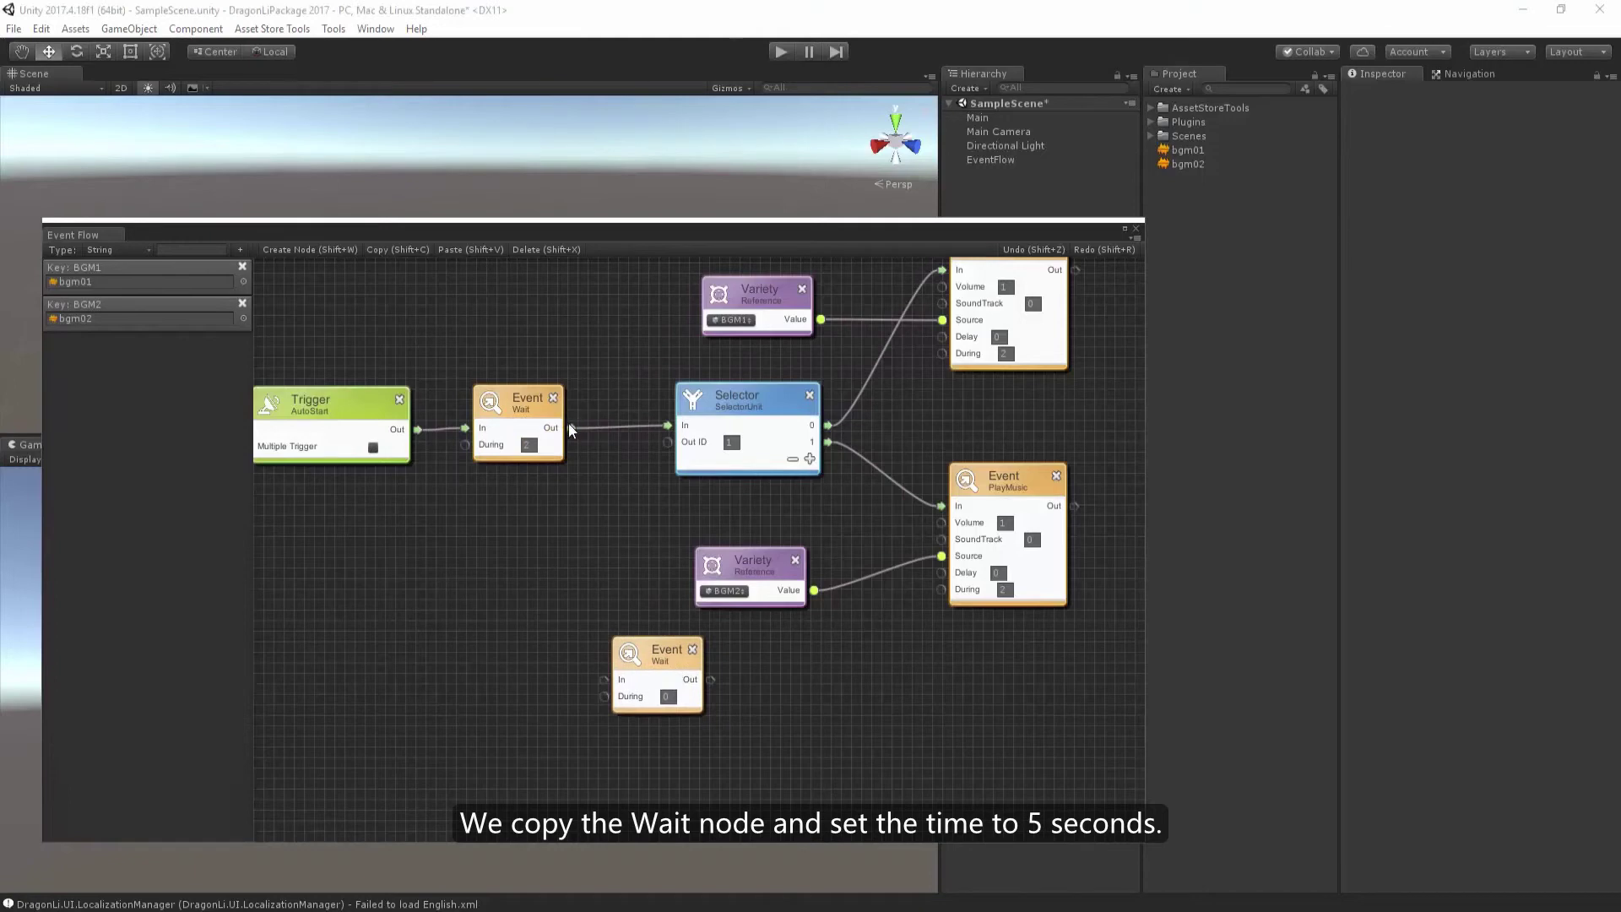
Connect the first Wait node's Out to the copied Wait node's In and set the copy's During to 5
drag(571, 428, 603, 679)
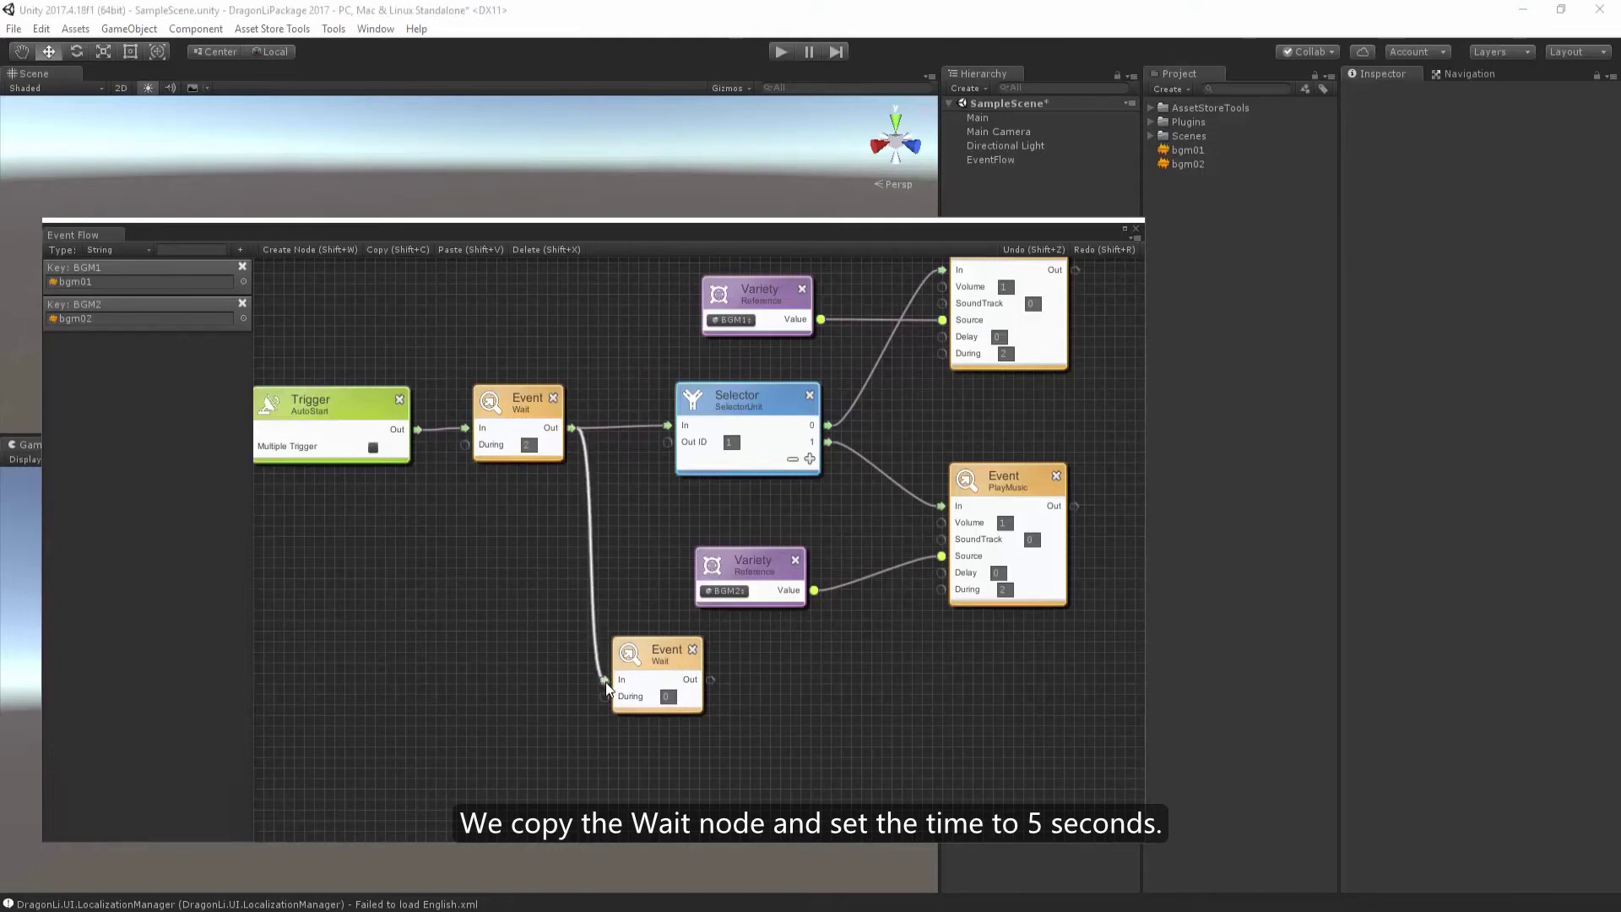
click(663, 697)
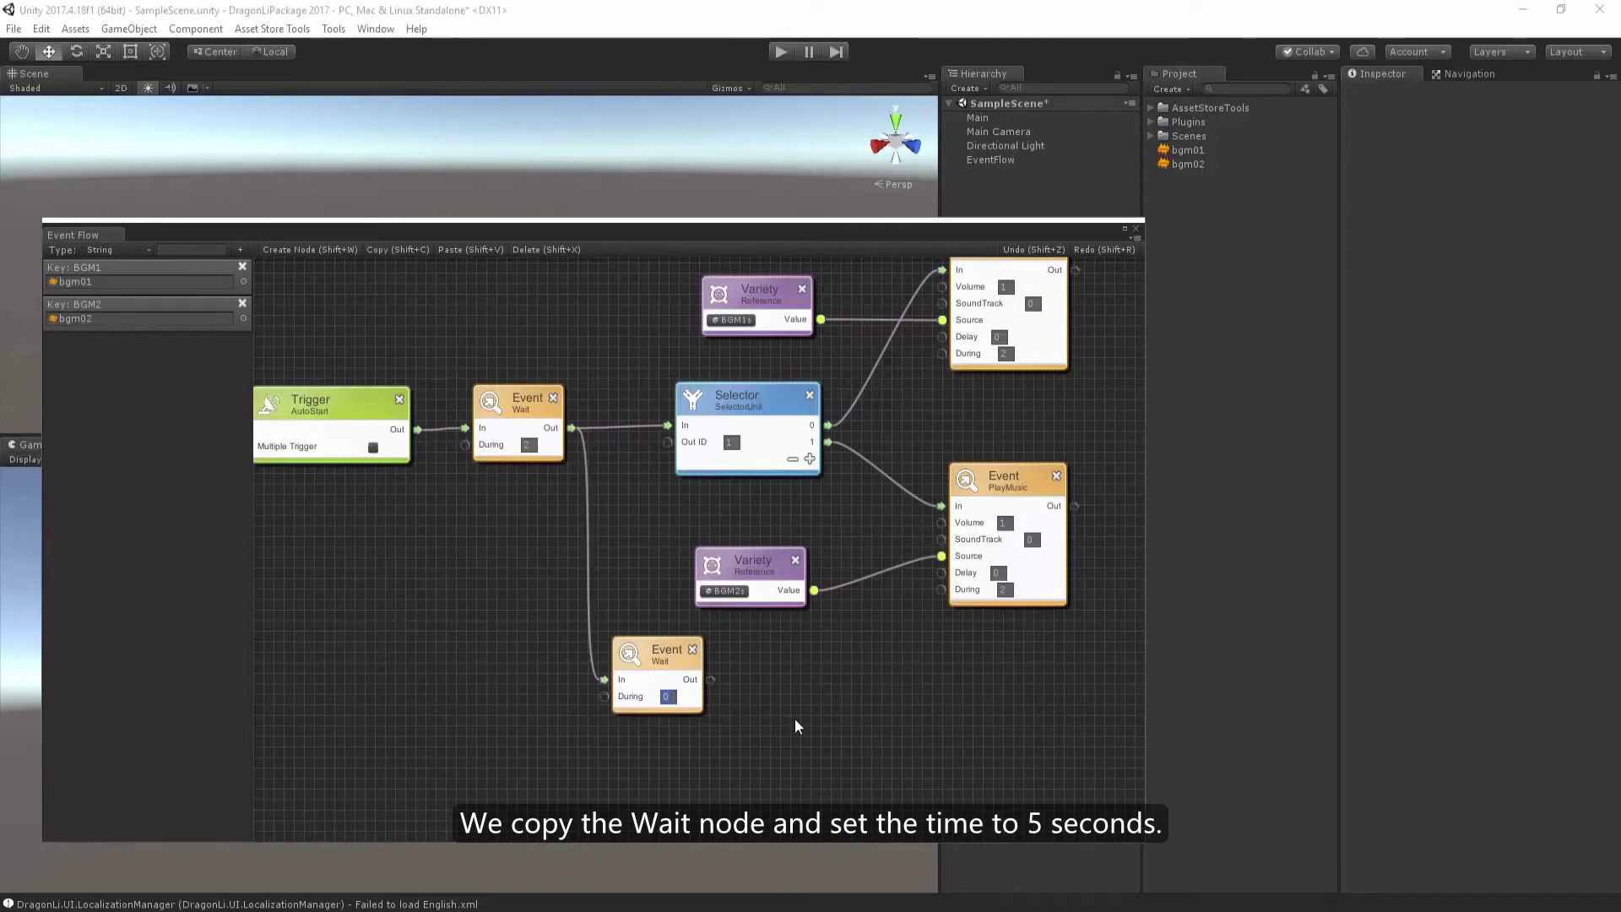
text(5)
click(785, 675)
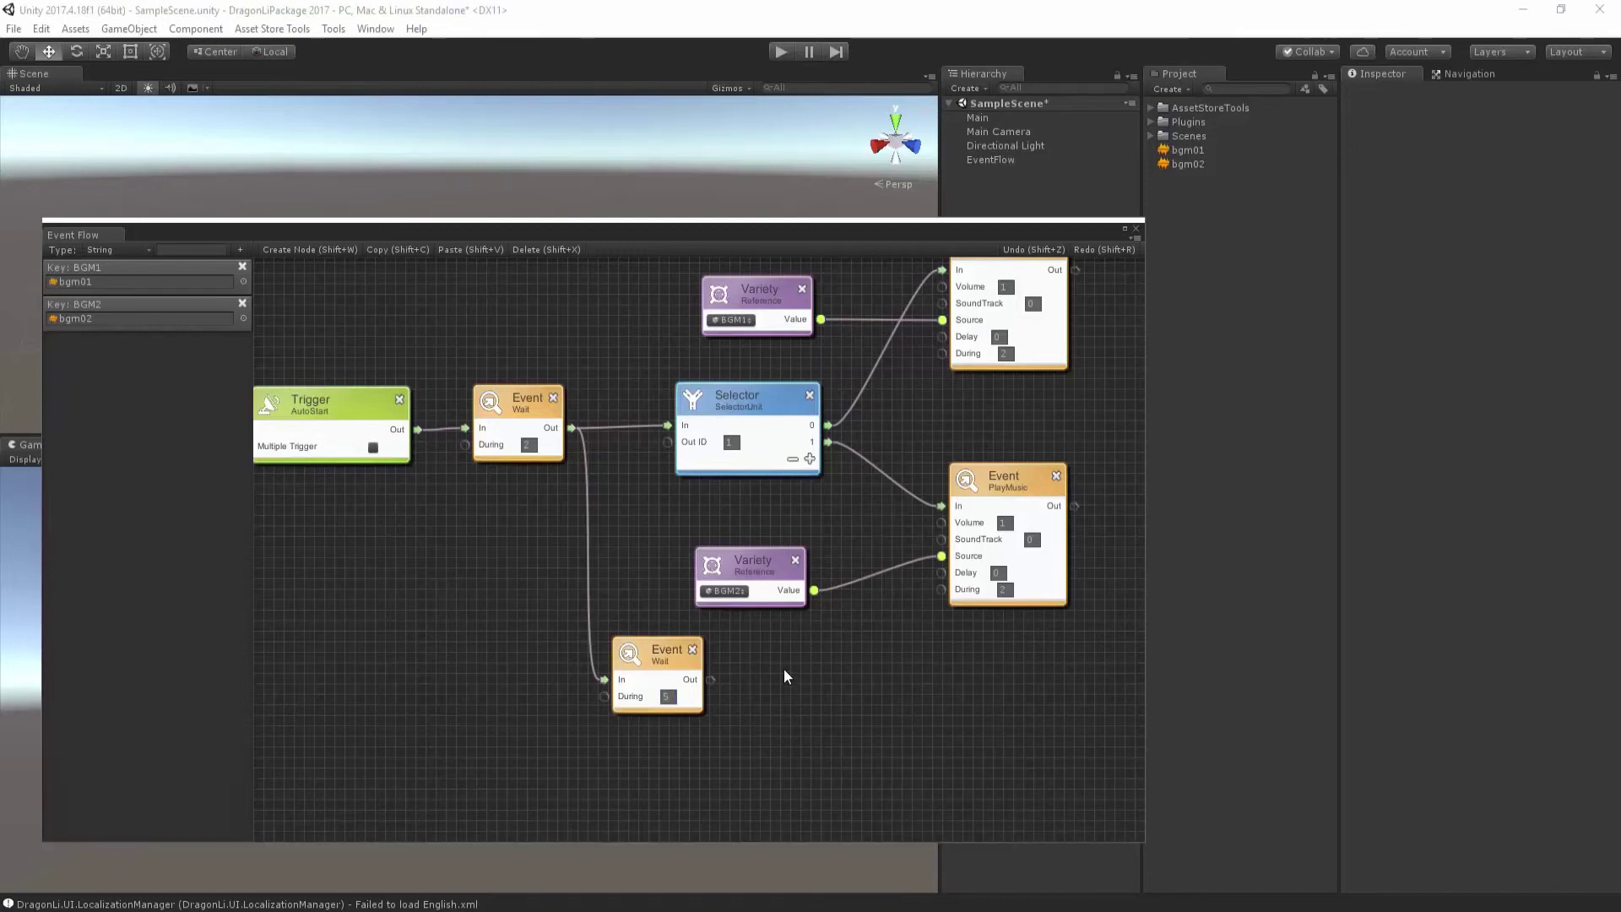
Create a StopAllMusic event node and place it beside the 5-second Wait node, below the lower PlayMusic node
right_click(759, 636)
click(769, 642)
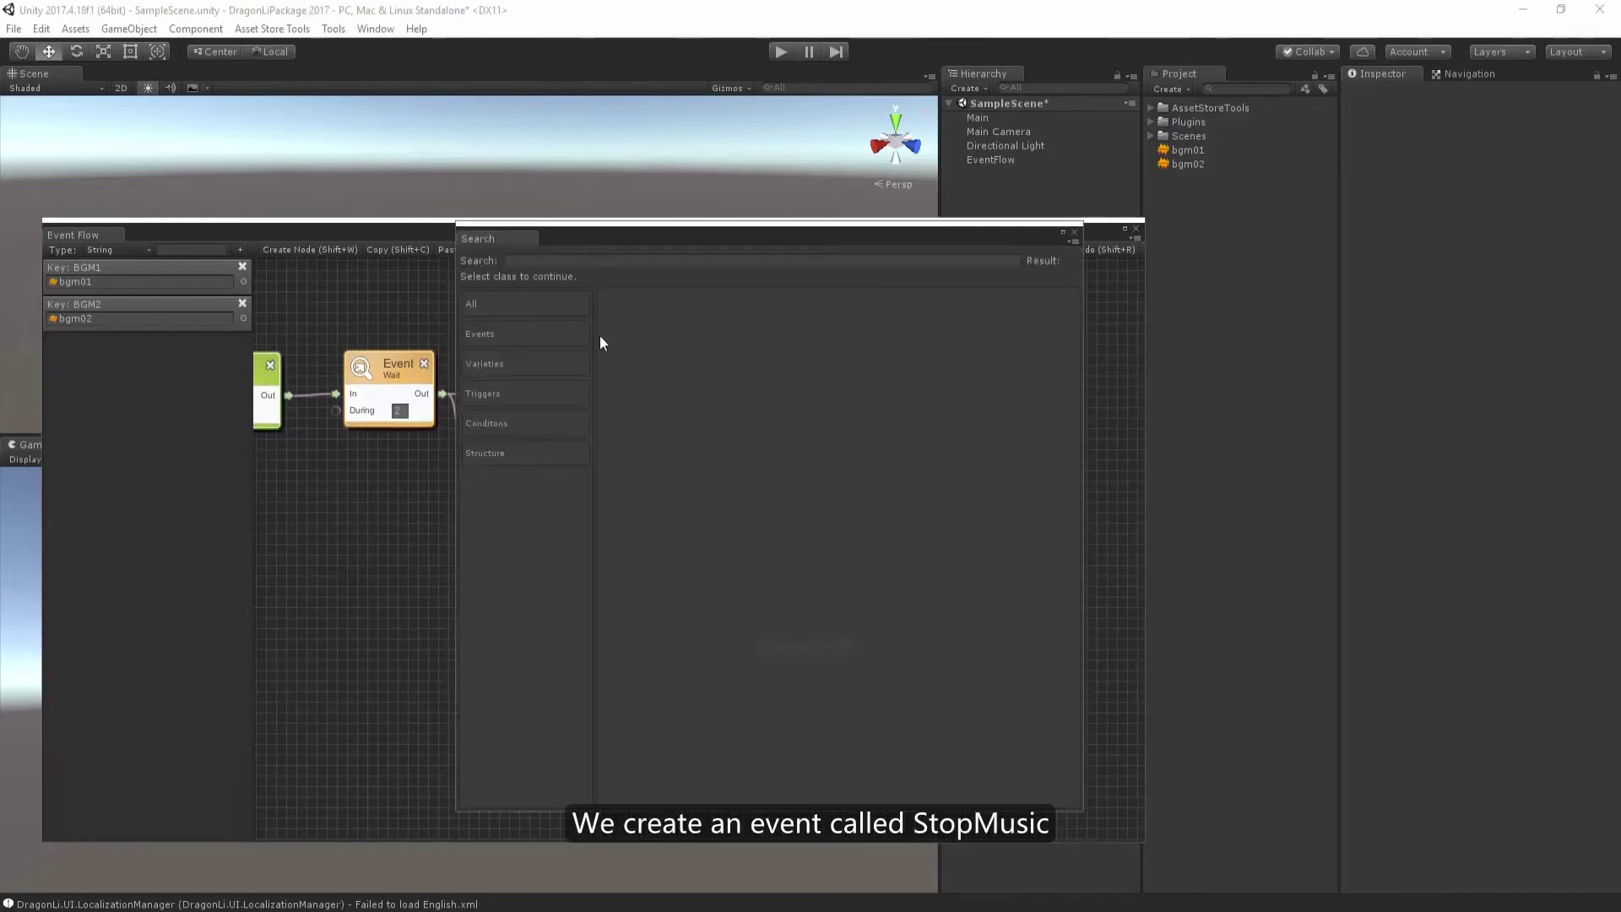
click(510, 332)
click(738, 393)
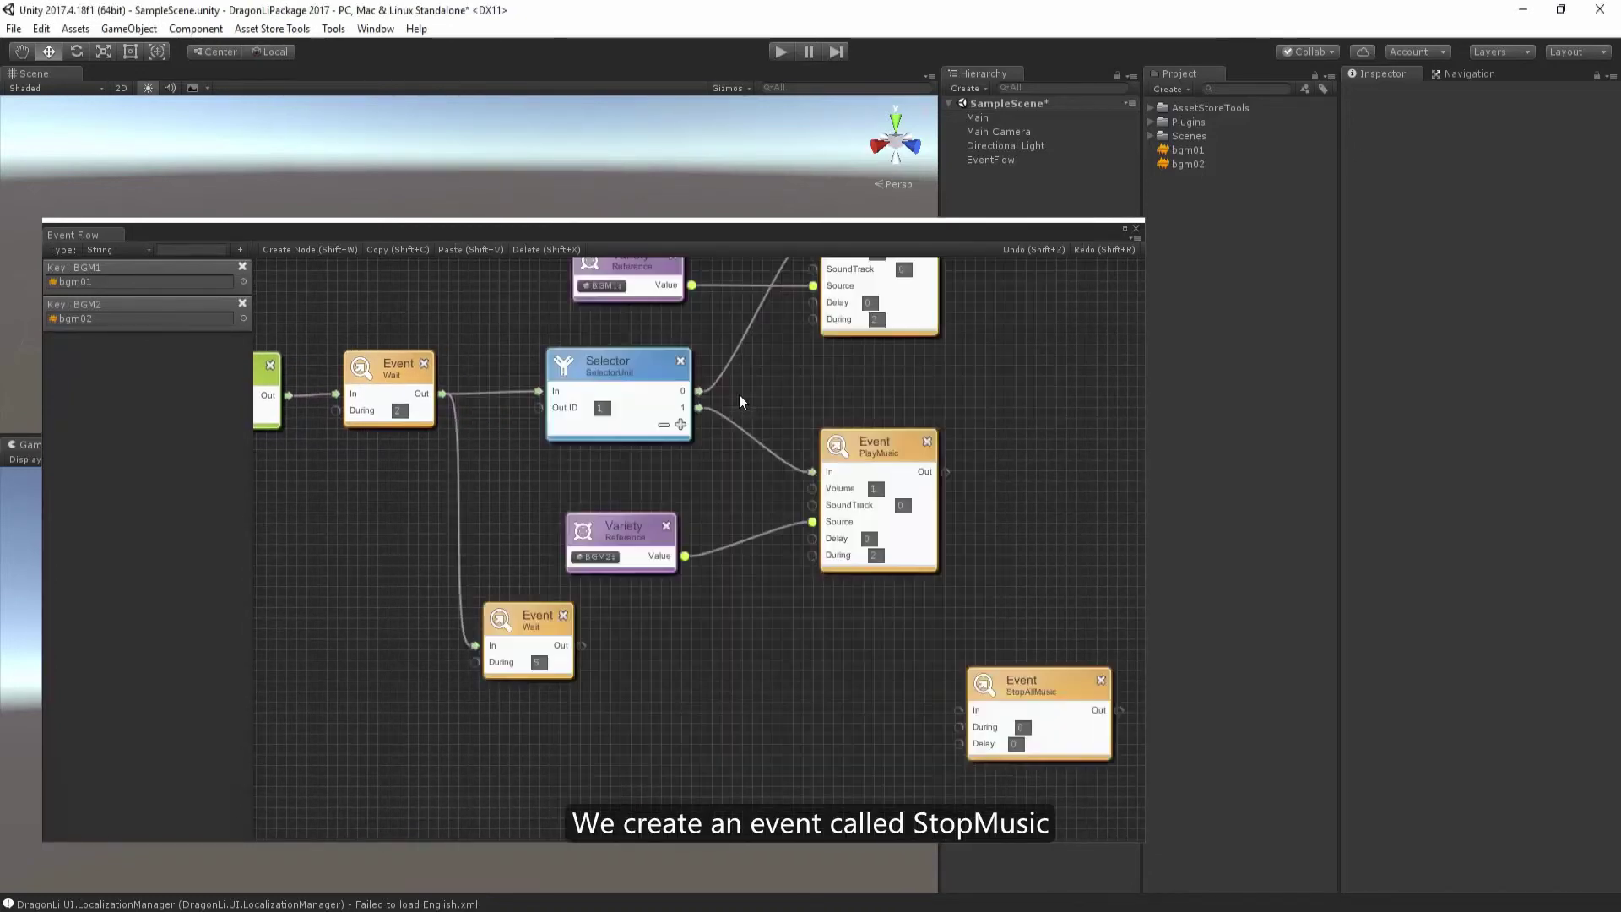
drag(1041, 696, 777, 637)
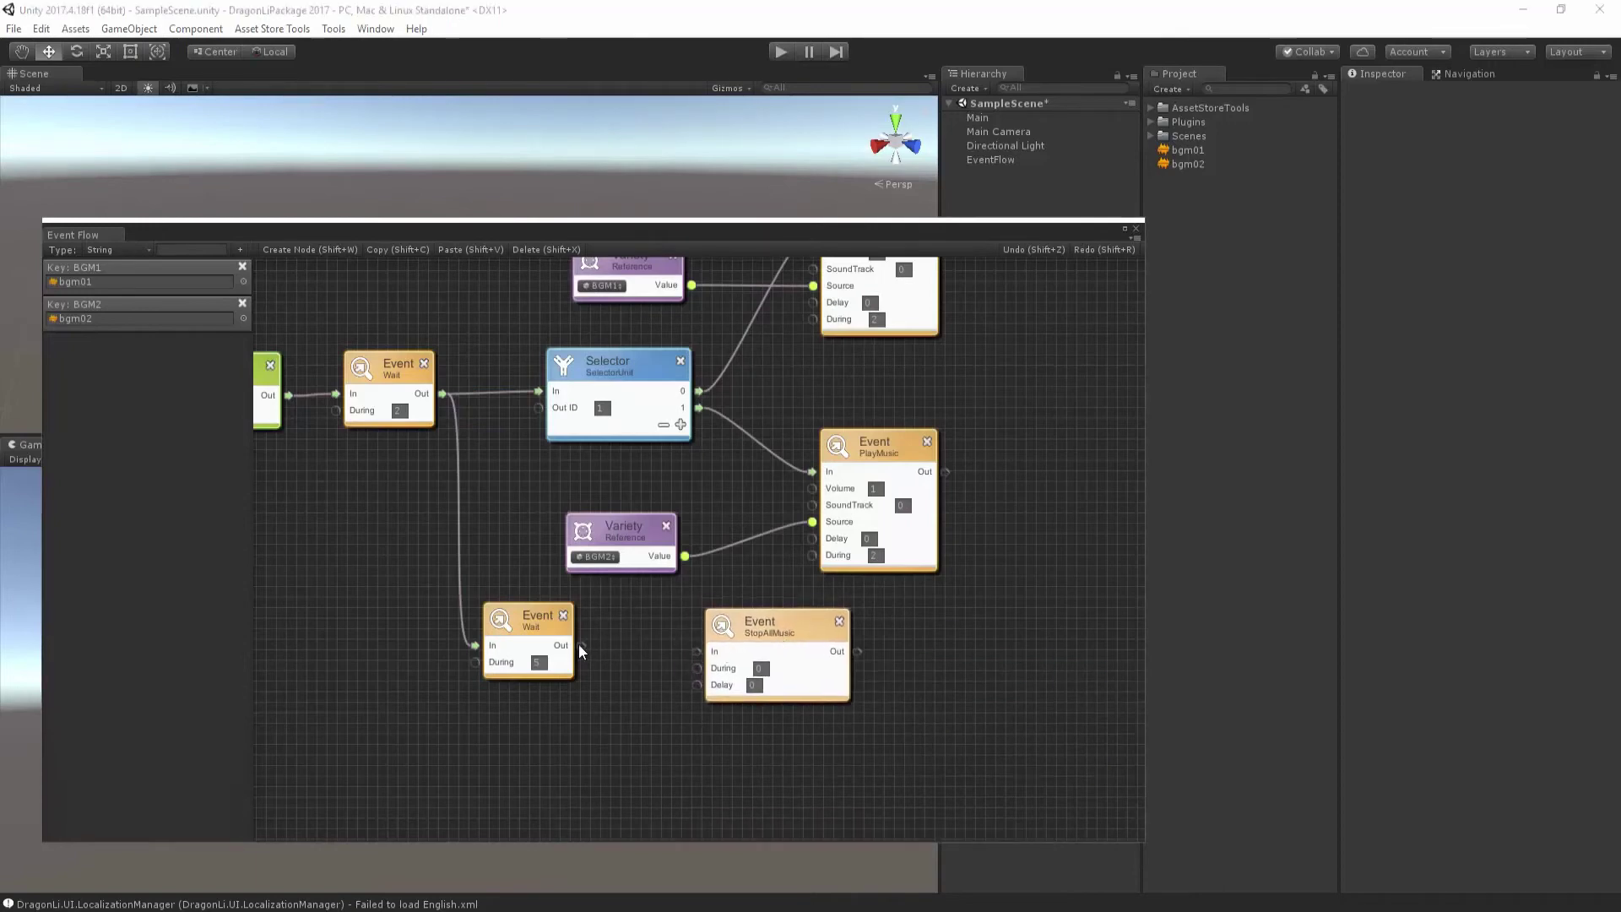
Connect the 5-second Wait node's Out to the StopAllMusic node's In and set the StopAllMusic During to 2
drag(579, 643, 768, 628)
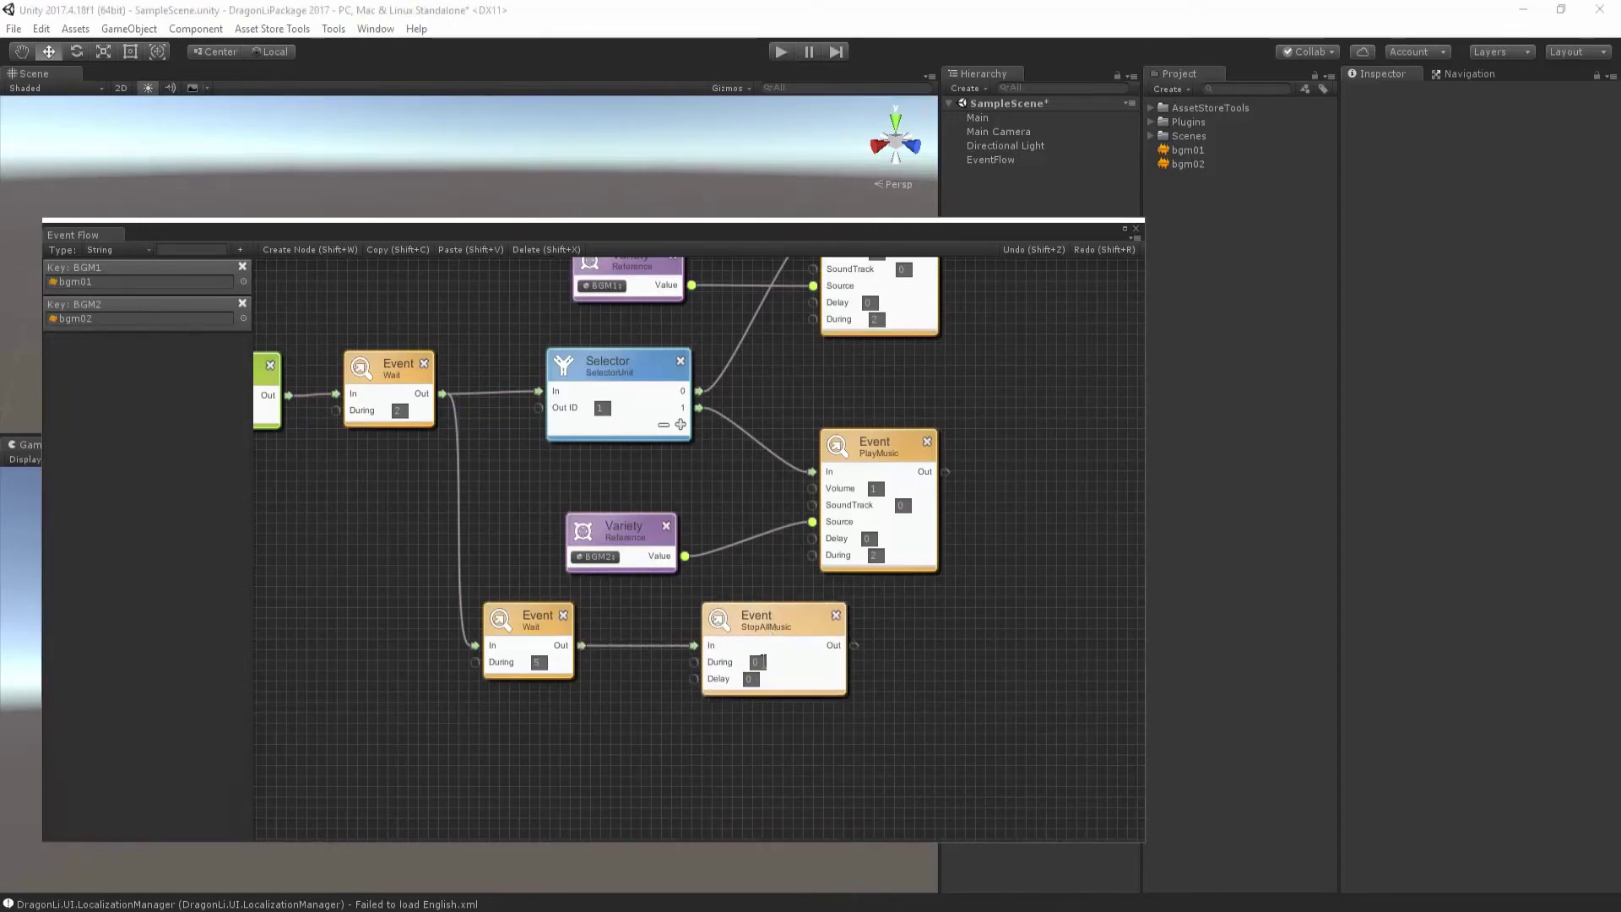
text(2)
click(952, 676)
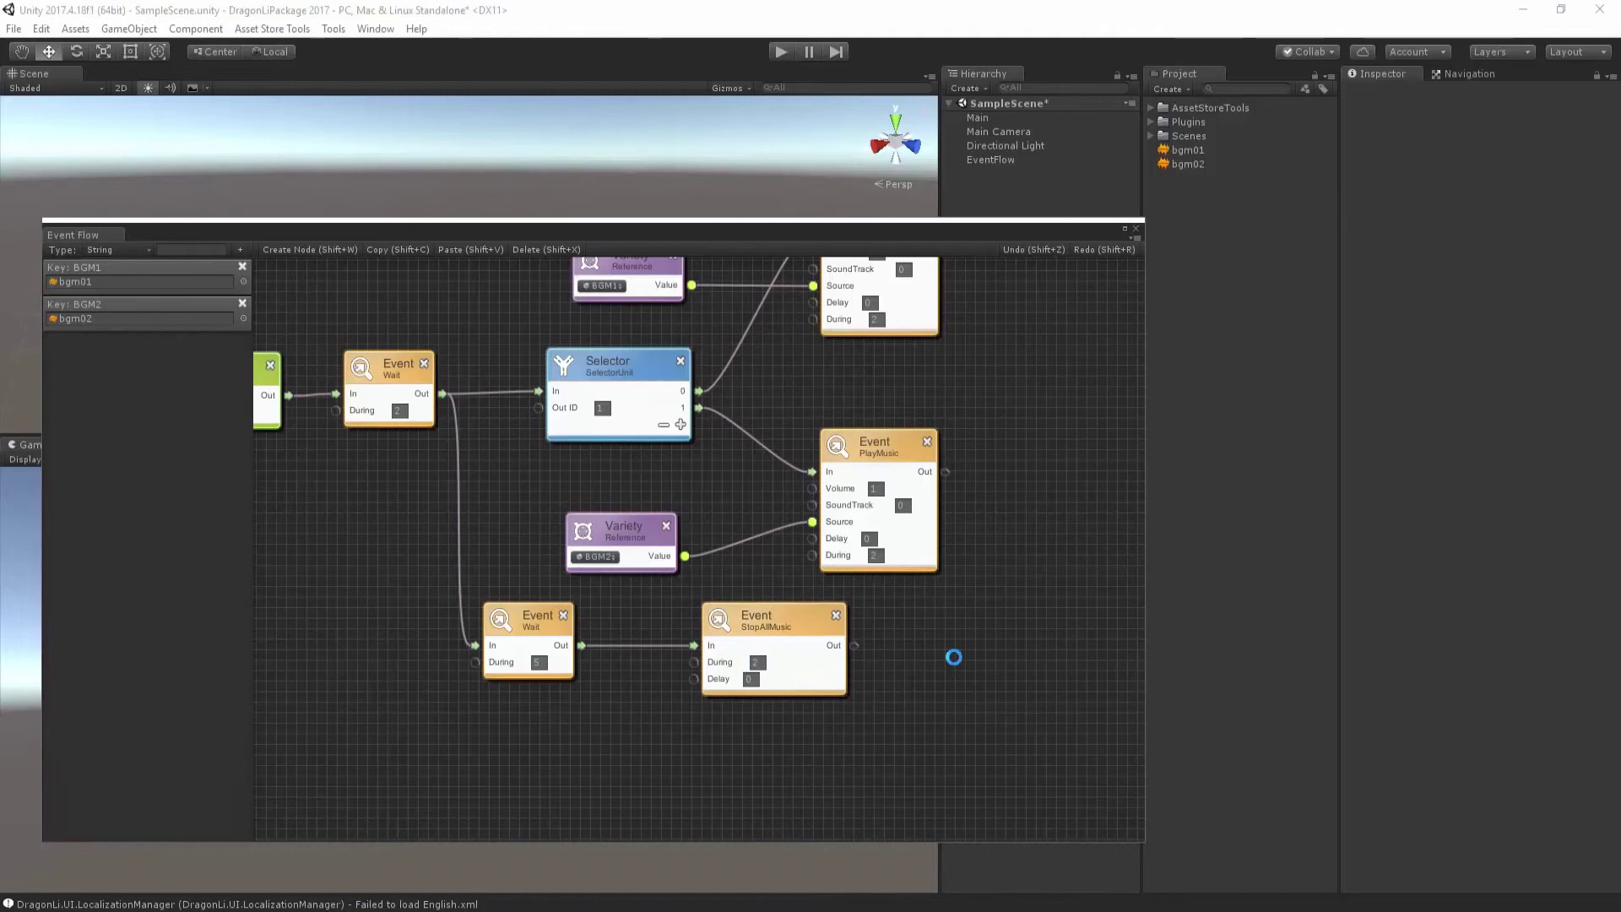
Save the scene and run it to test the complete event flow including the StopAllMusic branch, and stop it
key(ctrl+s)
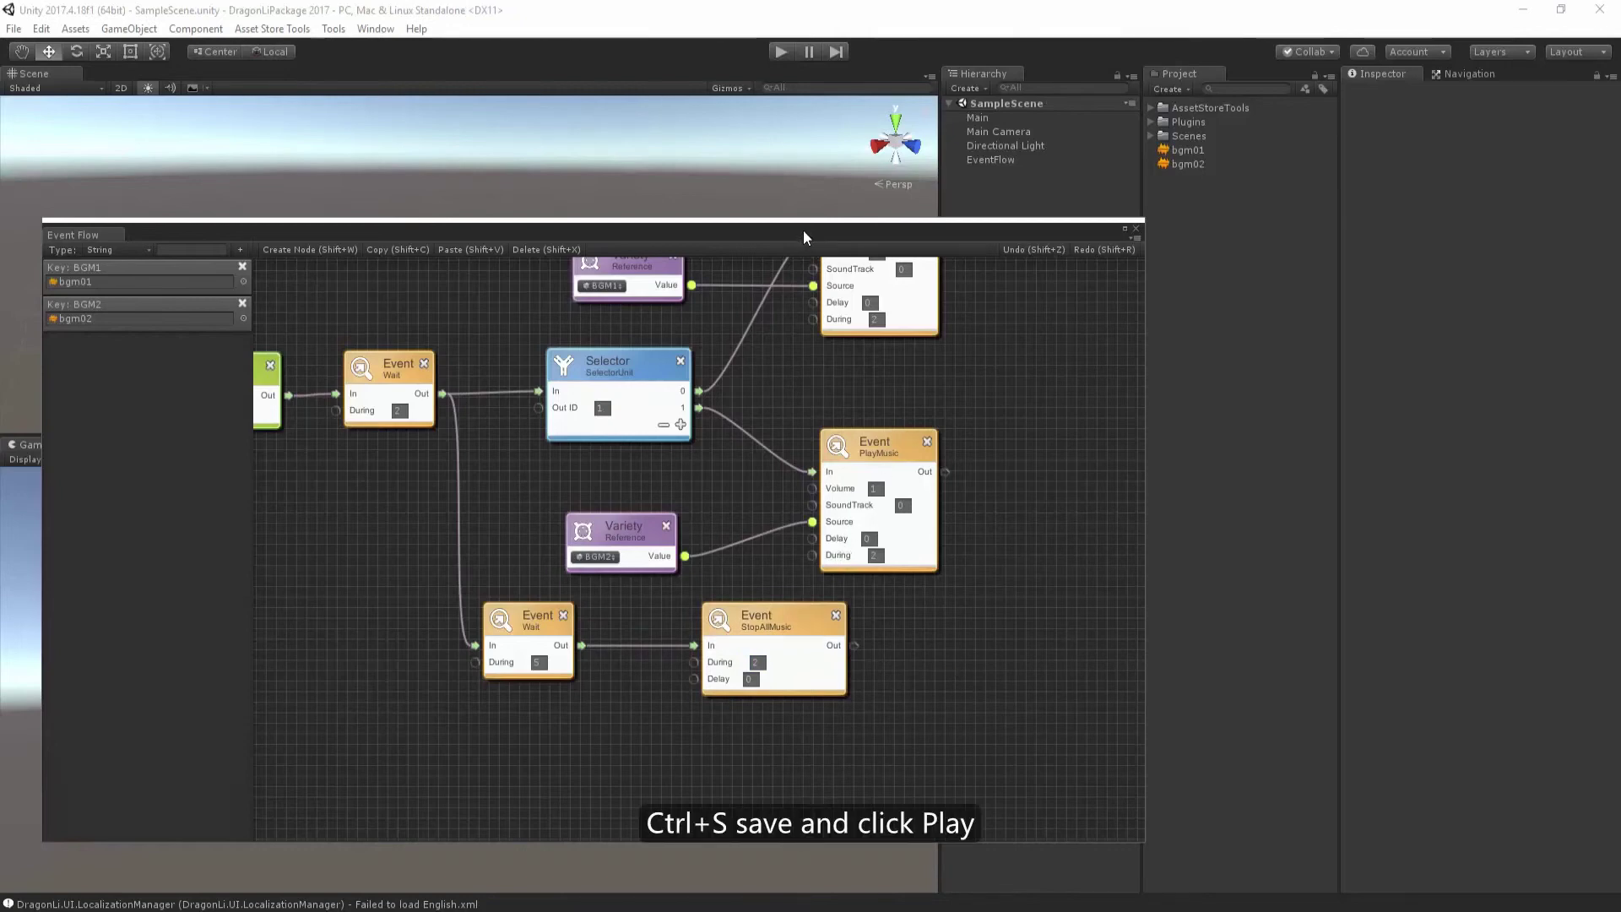
drag(803, 230, 820, 233)
click(780, 50)
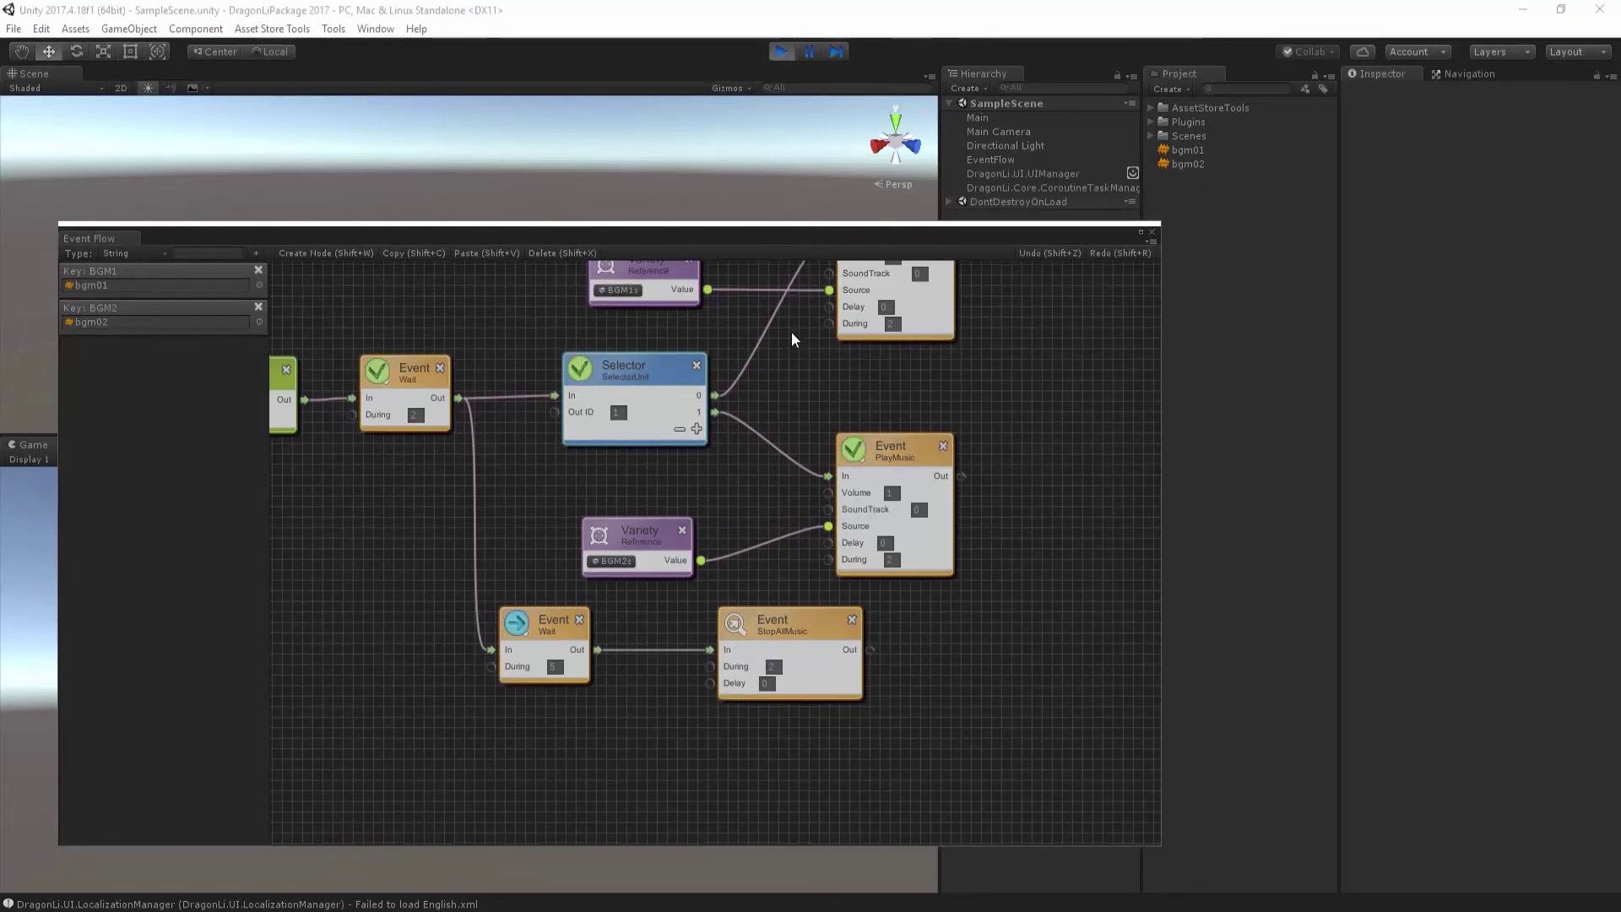
drag(792, 333, 780, 427)
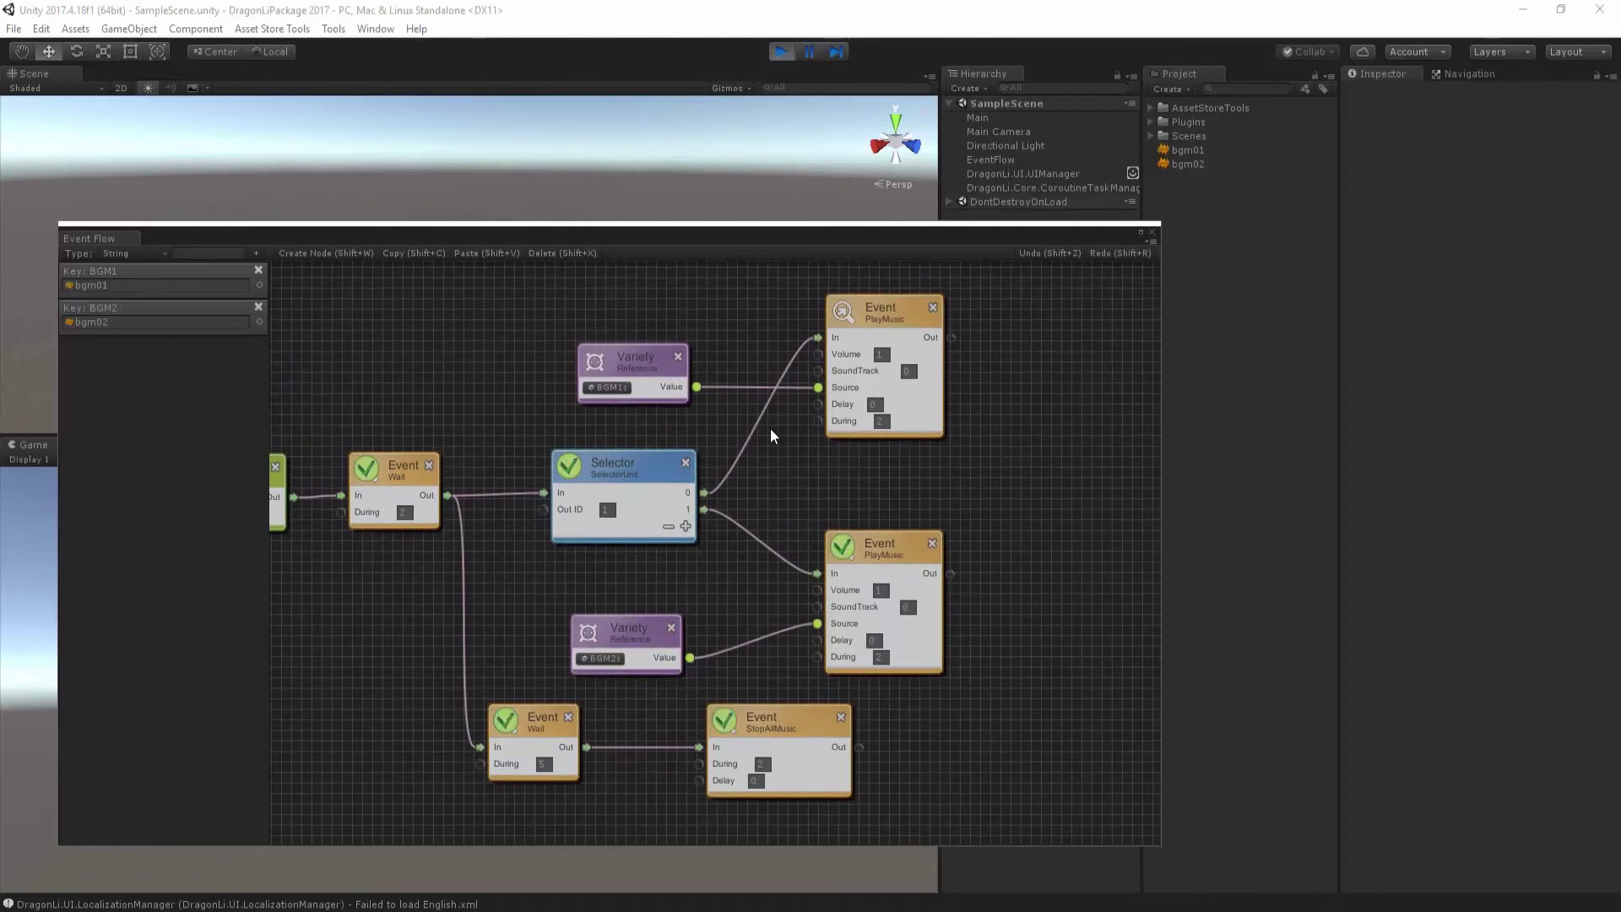
click(783, 51)
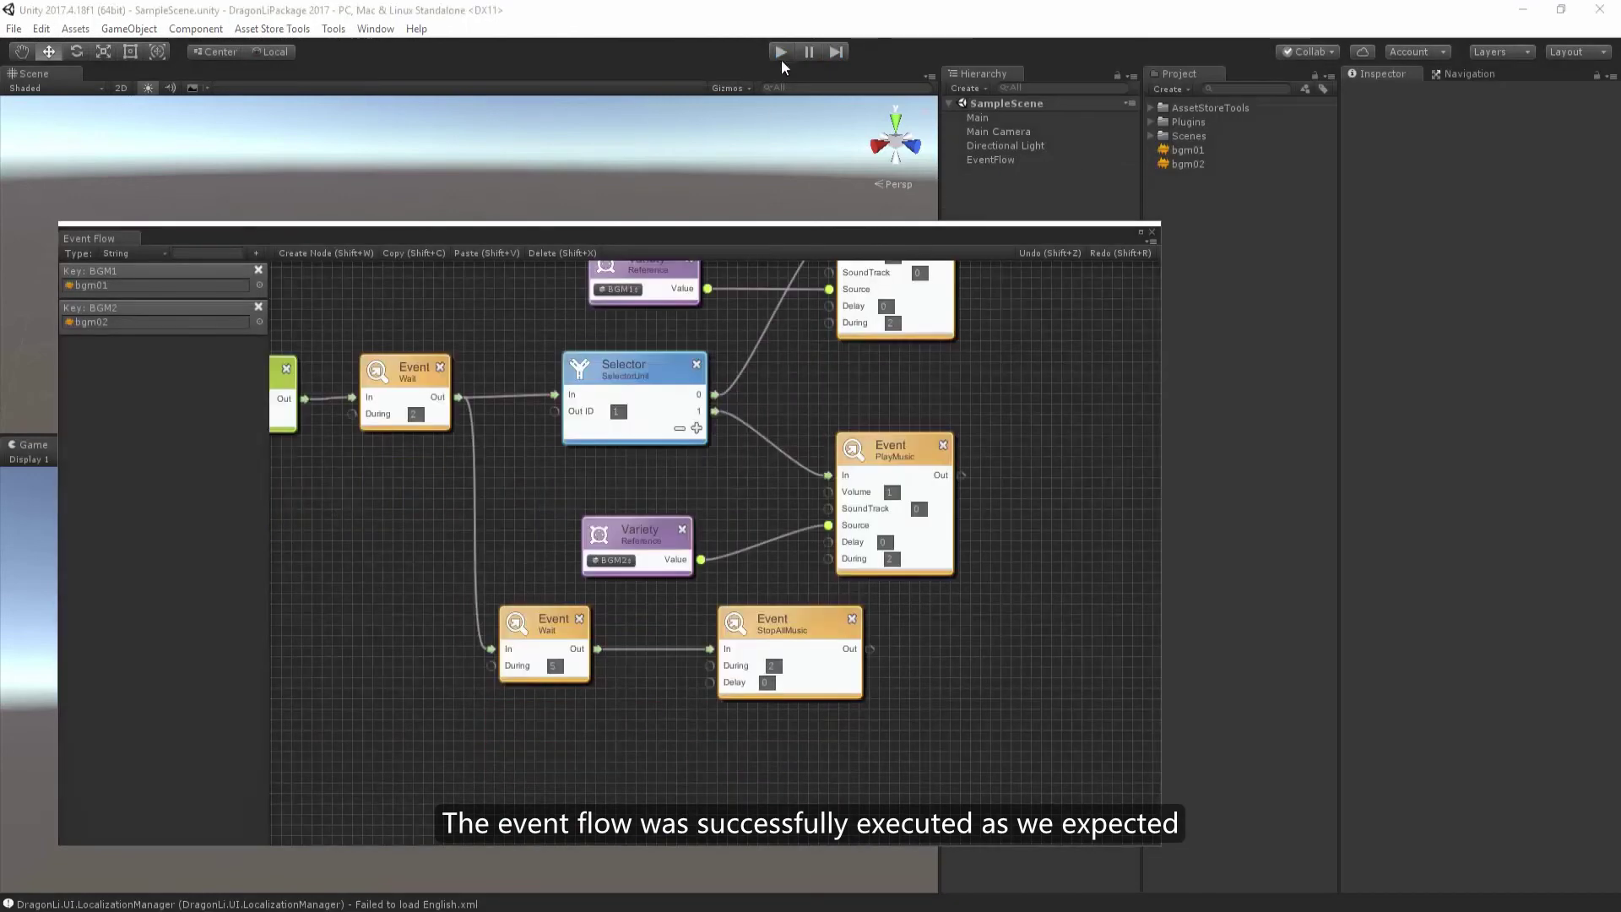
middle_drag(763, 352, 843, 446)
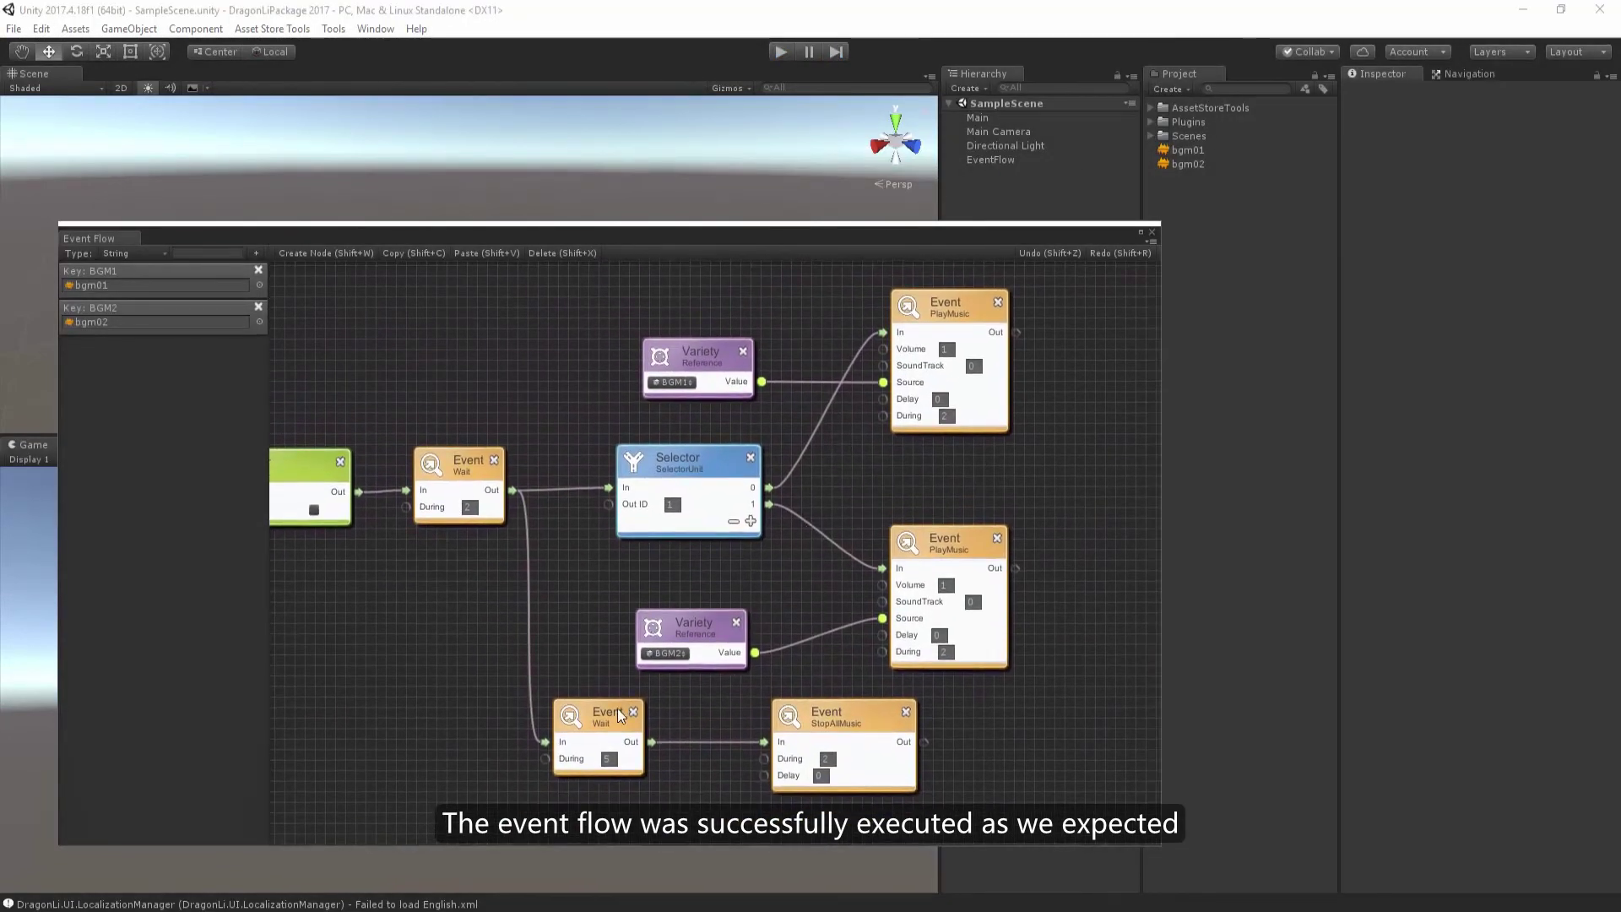